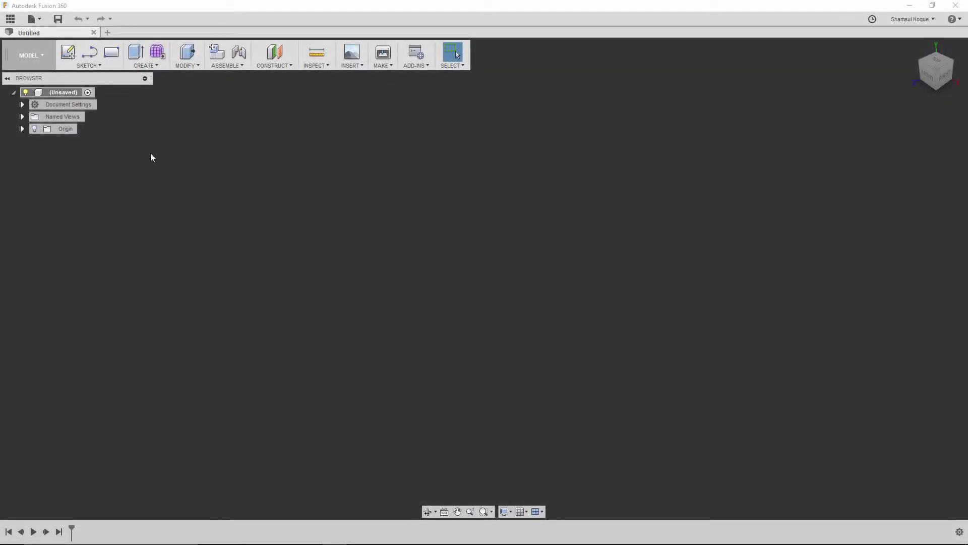
- Add a new component, Component1, under the design root
right_click(69, 95)
left_click(84, 101)
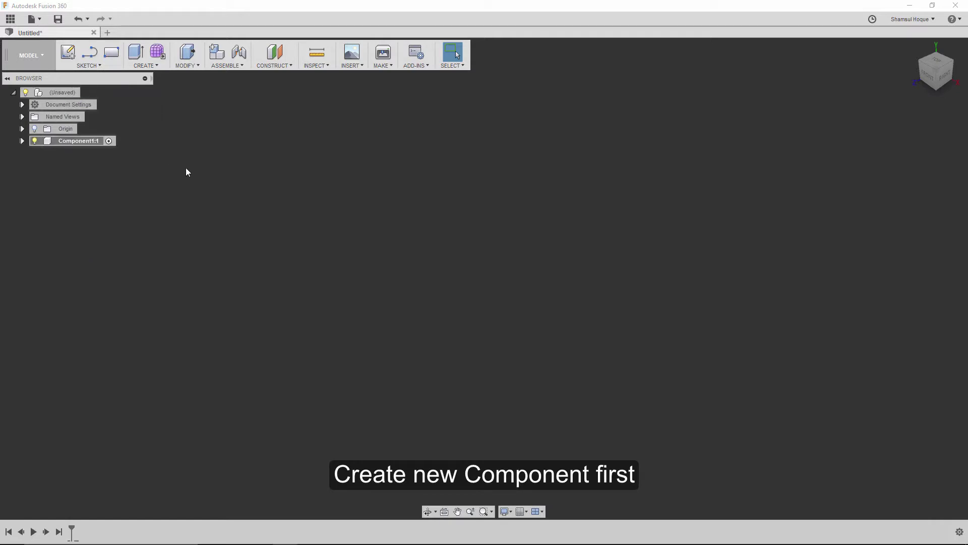
- Save the design as Exercise07
left_click(58, 19)
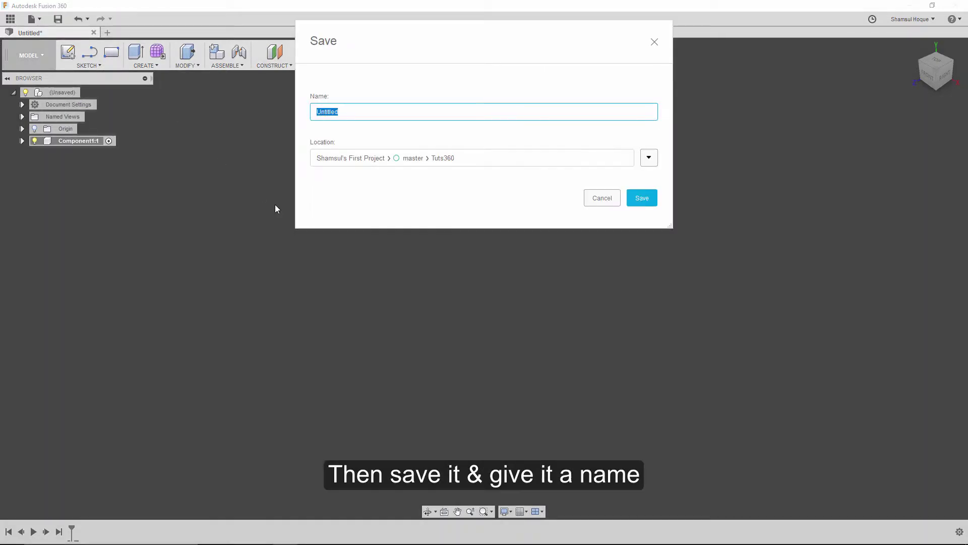
type("Exe")
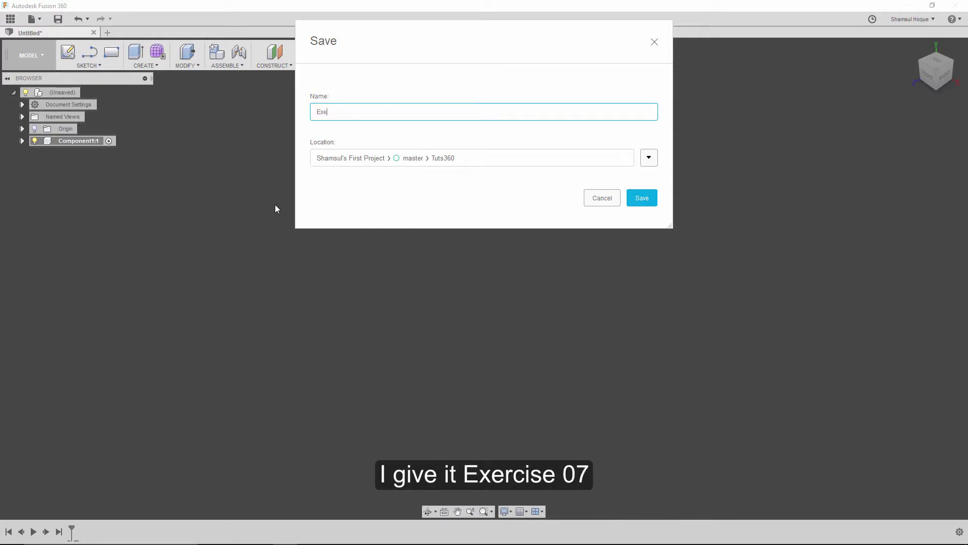
type("rcise")
type("07")
key("Return")
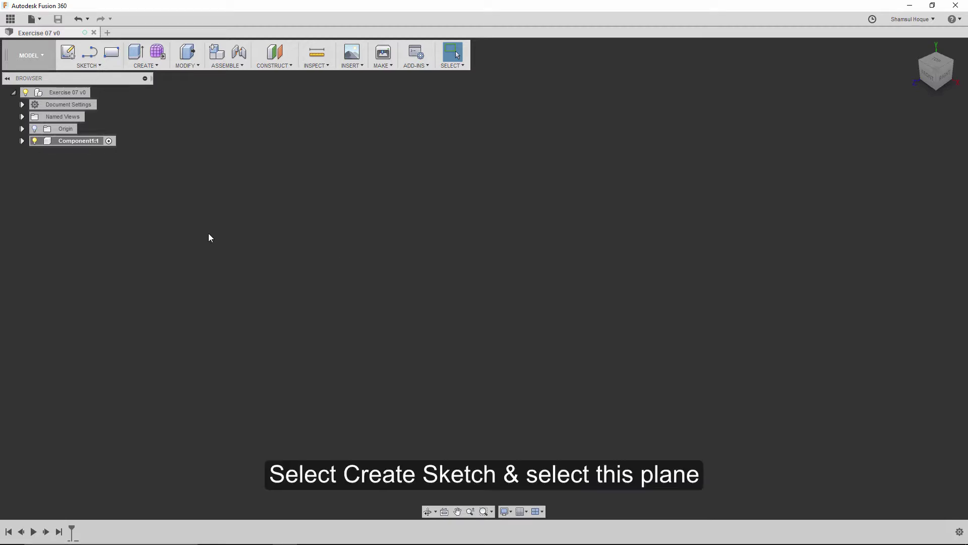
- Start a new sketch on the right-side origin plane
left_click(69, 55)
left_click(459, 265)
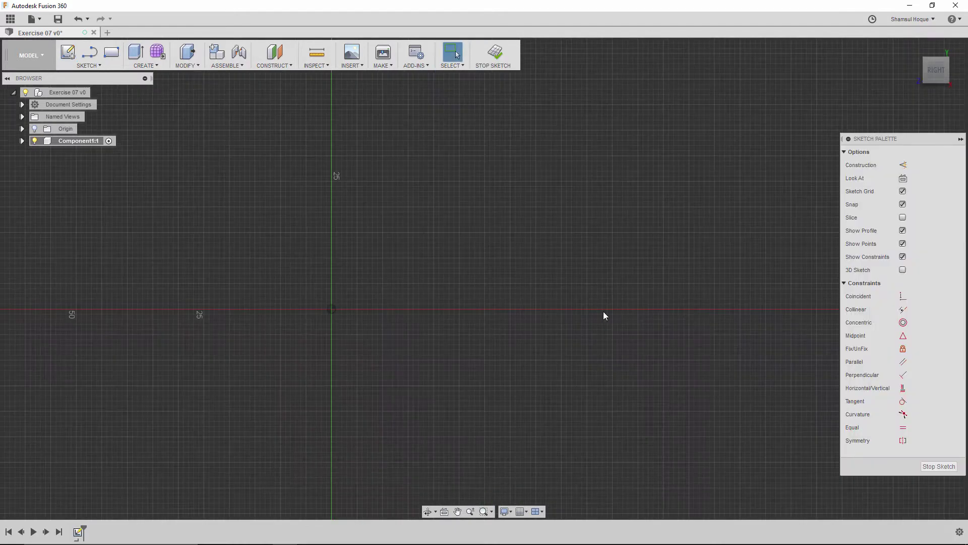
left_click(70, 50)
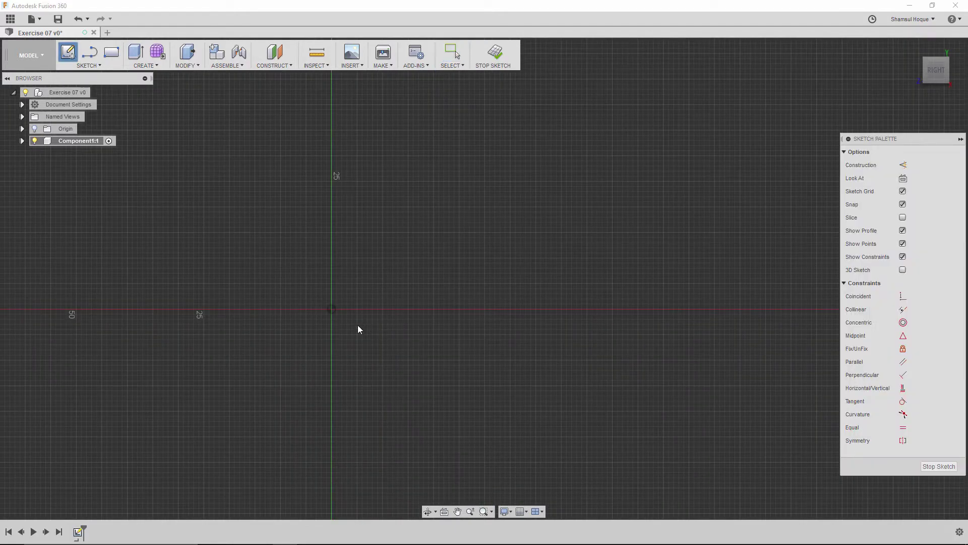
- Draw a 4.5 mm horizontal line from the origin, then a 15 mm vertical line
left_click(90, 52)
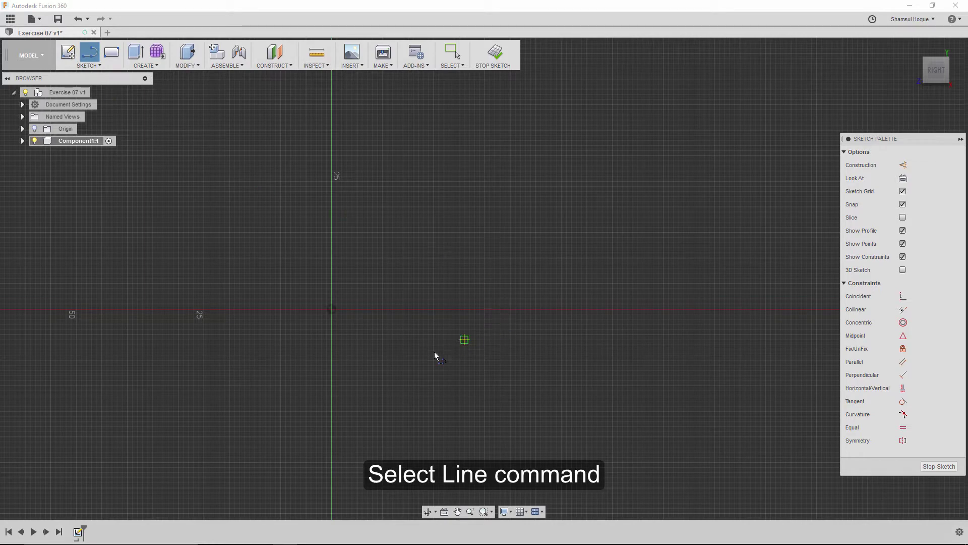
left_click(331, 309)
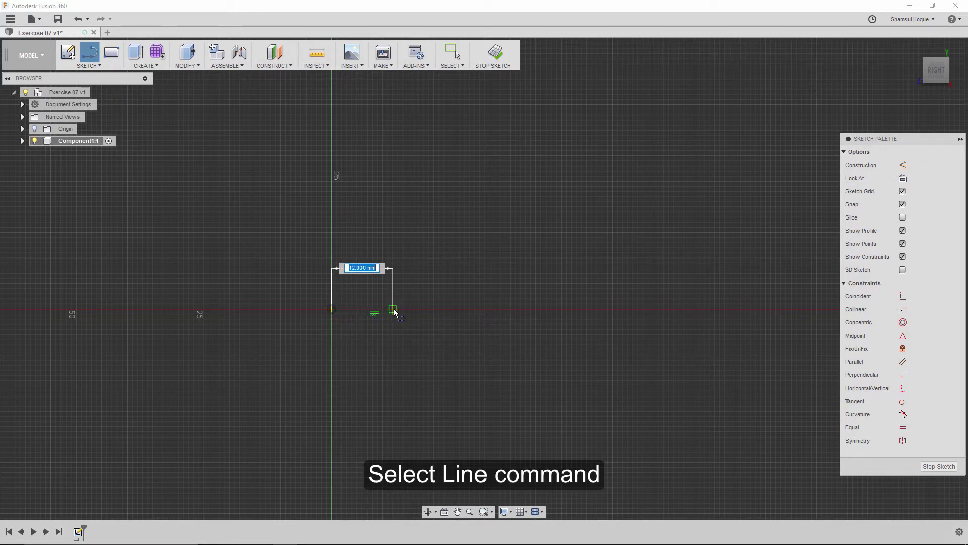
scroll(362, 311, "up", 1)
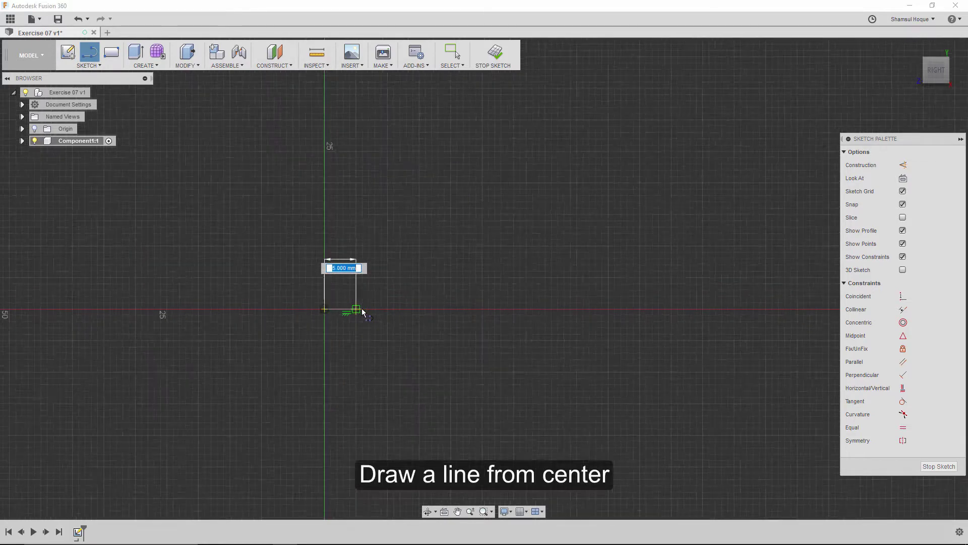
scroll(362, 312, "up", 1)
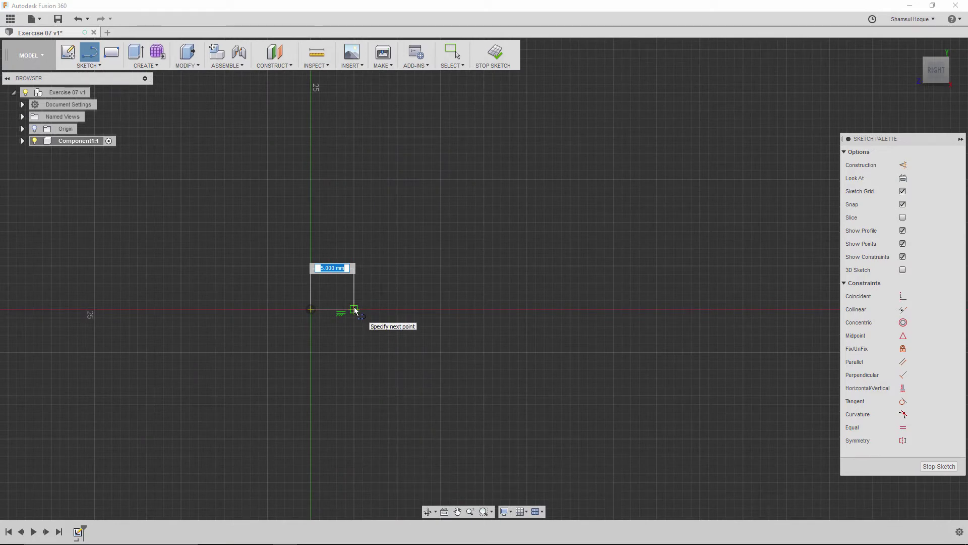
type("4")
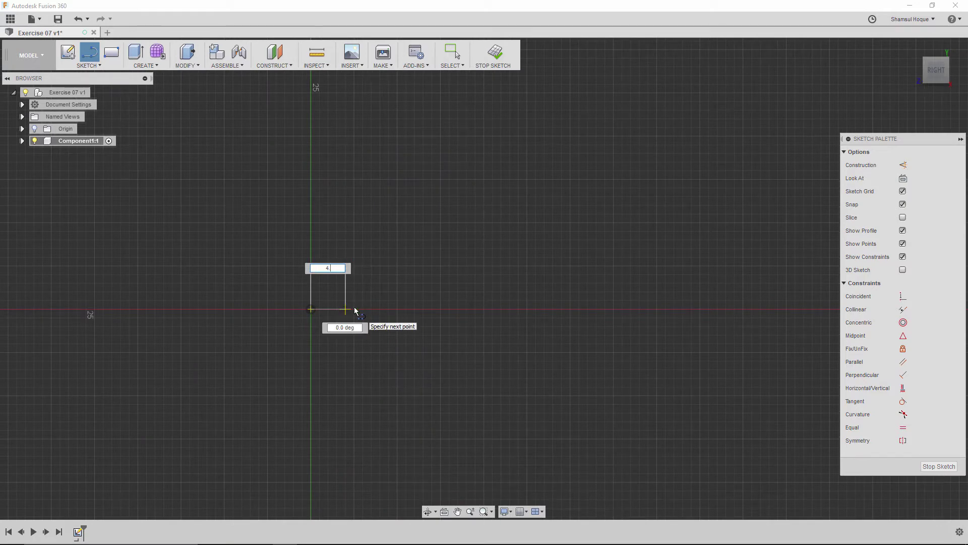
type(".5")
key("Return")
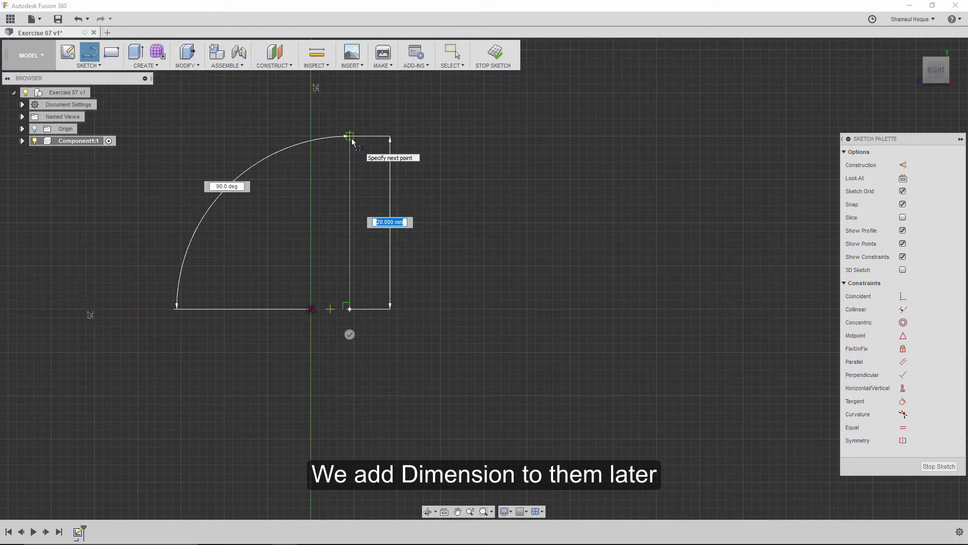
type("15")
key("Return")
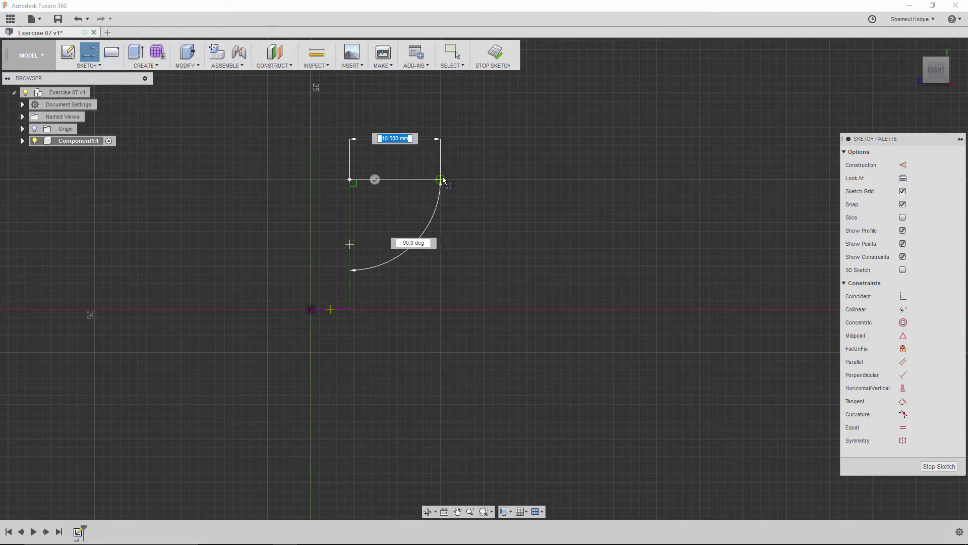
- Continue the stepped outline with 10, 25, 13 and 7 mm line segments
type("10")
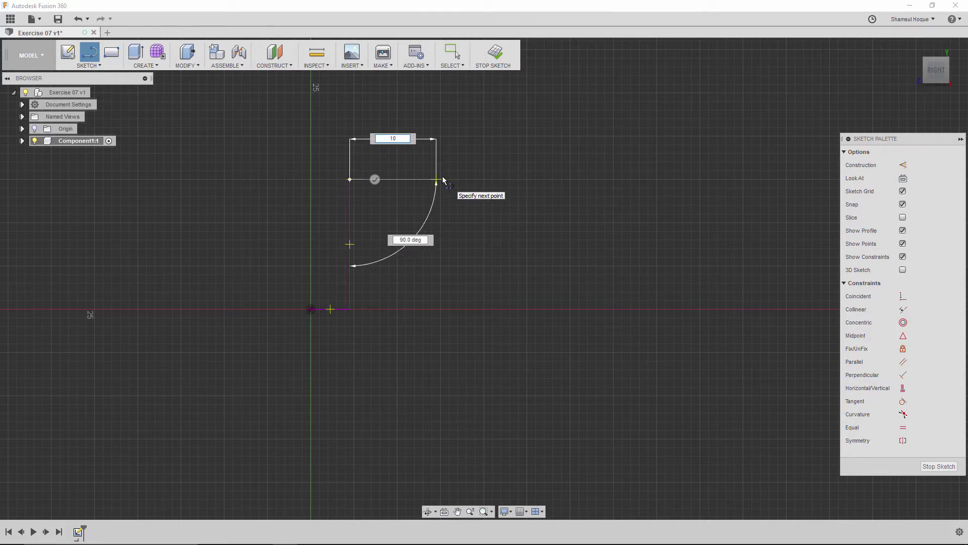
key("Return")
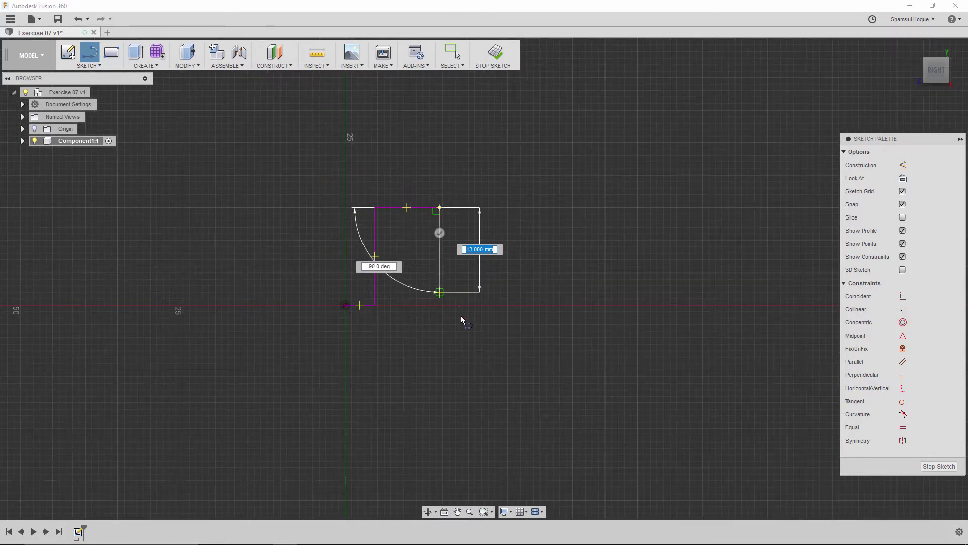
scroll(448, 353, "up", 2)
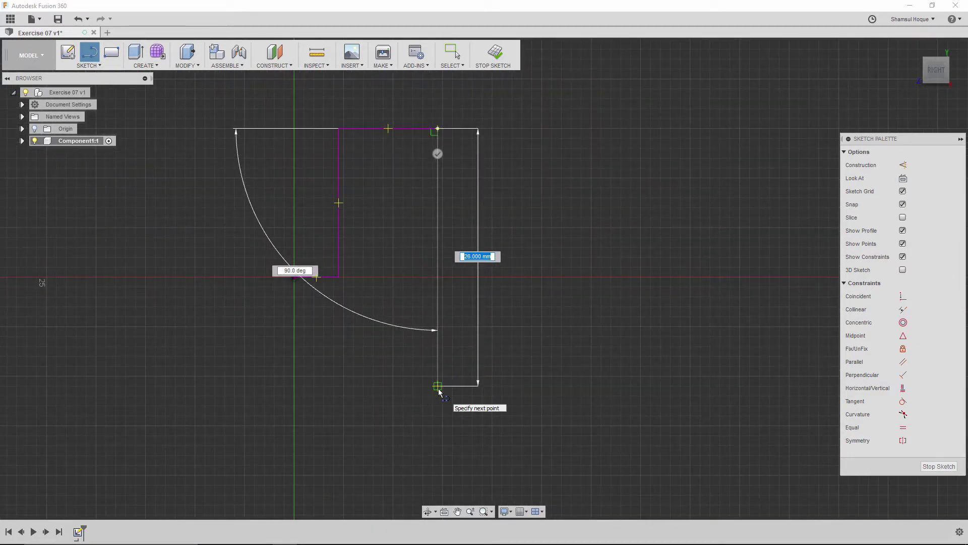
type("25")
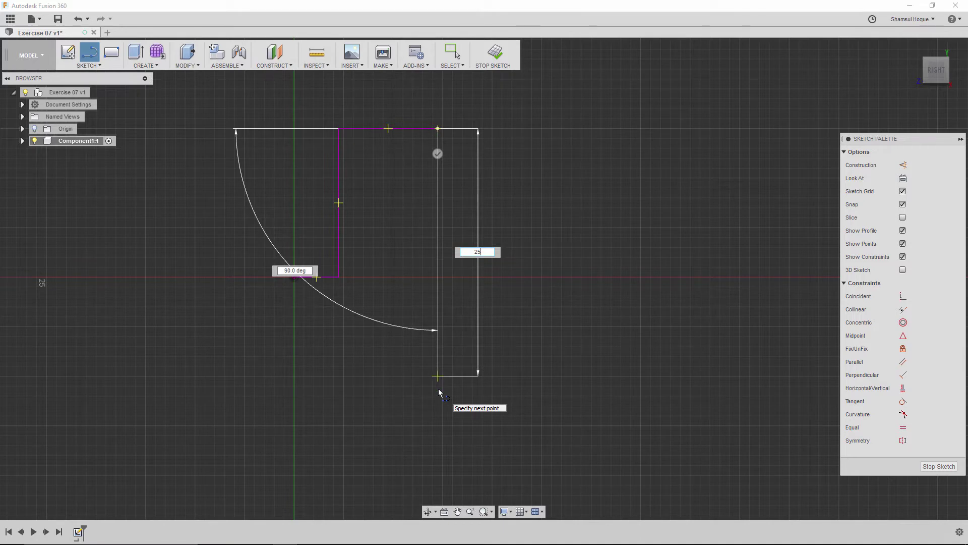
key("Return")
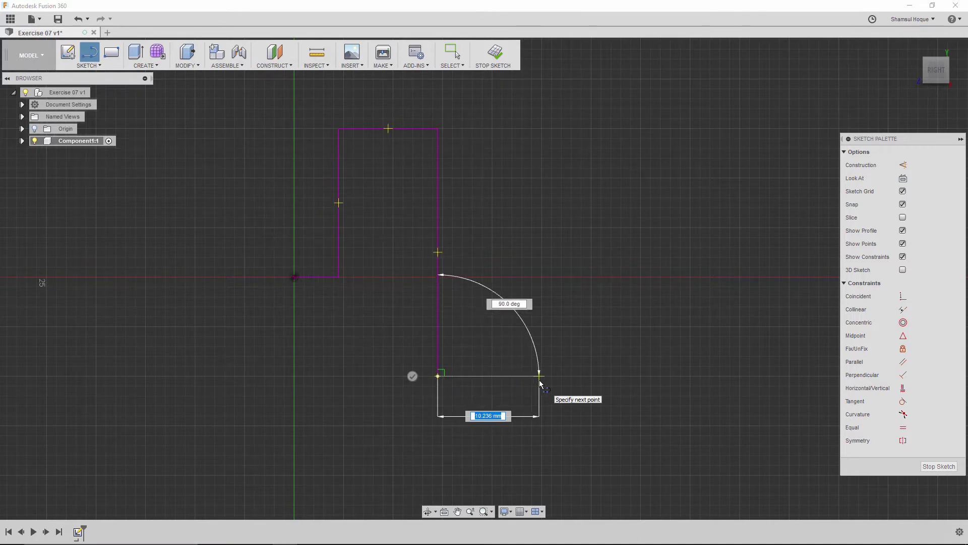
type("13")
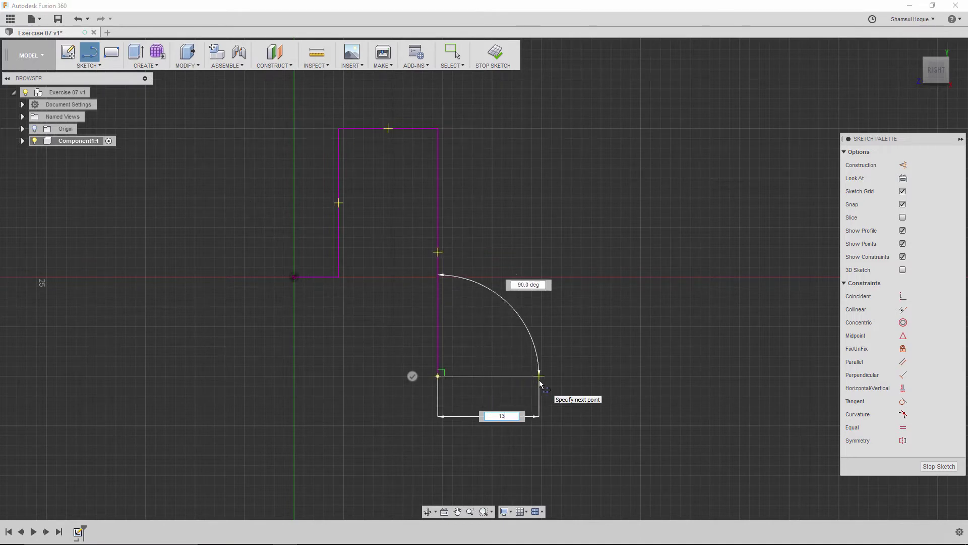
key("Return")
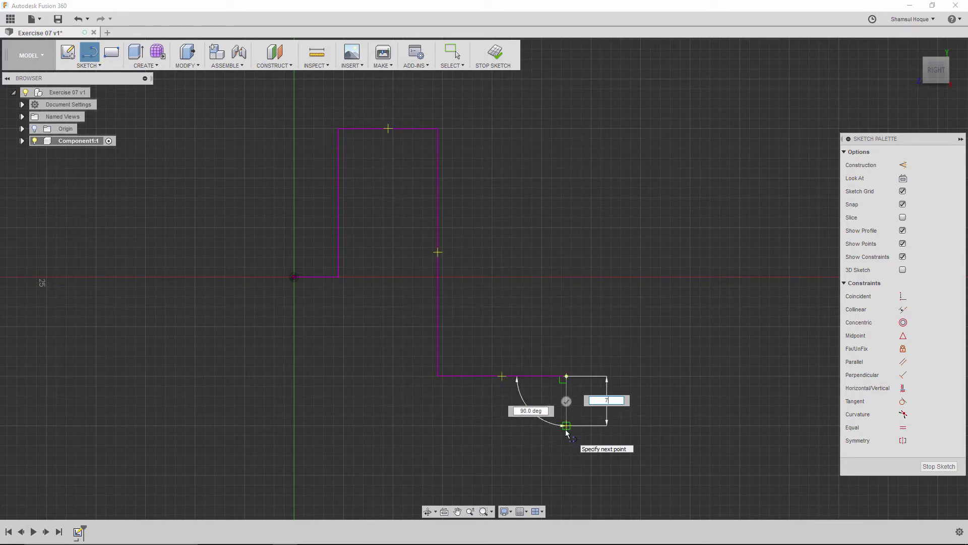
type("7")
key("Return")
key("Escape")
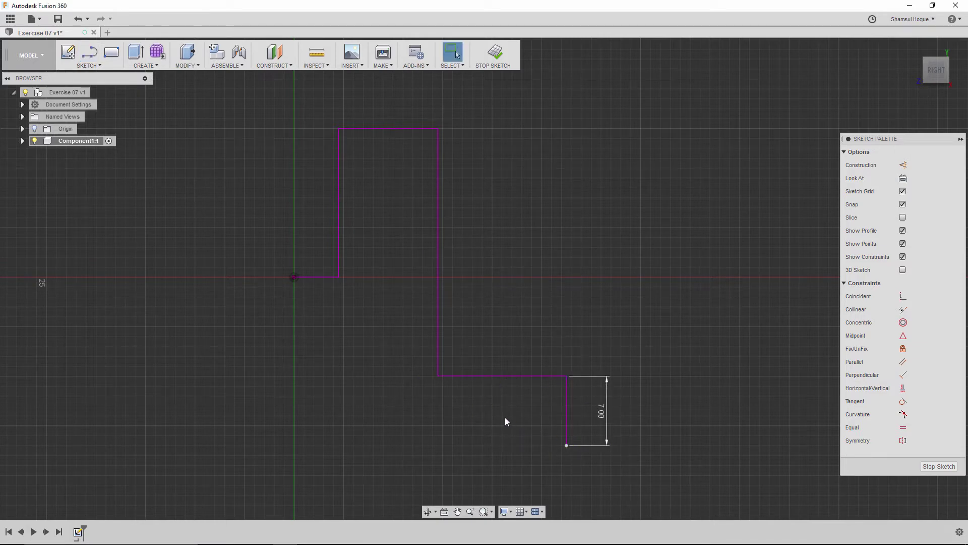
key("l")
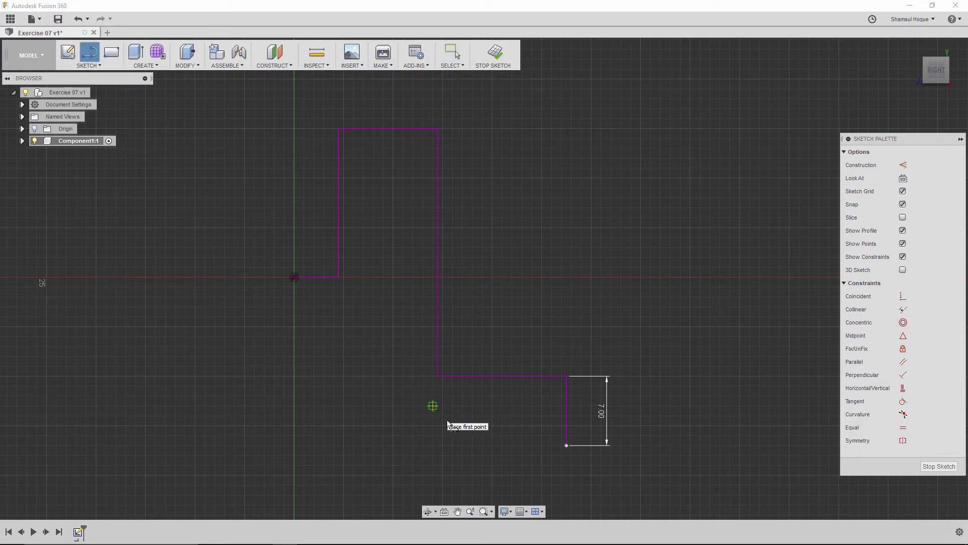
- Draw three lines from the bottom endpoint: left along the bottom, up, then left to the vertical axis
left_click(566, 445)
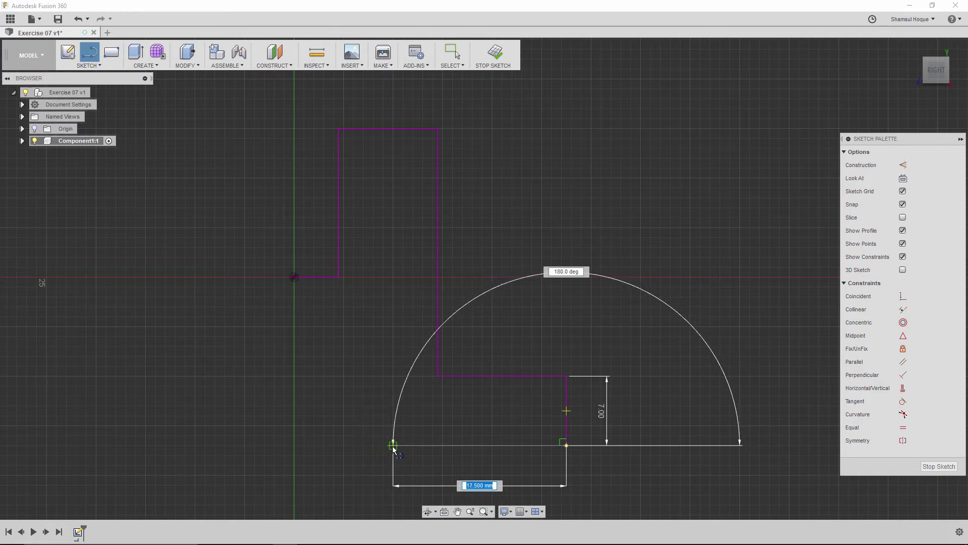
left_click(373, 445)
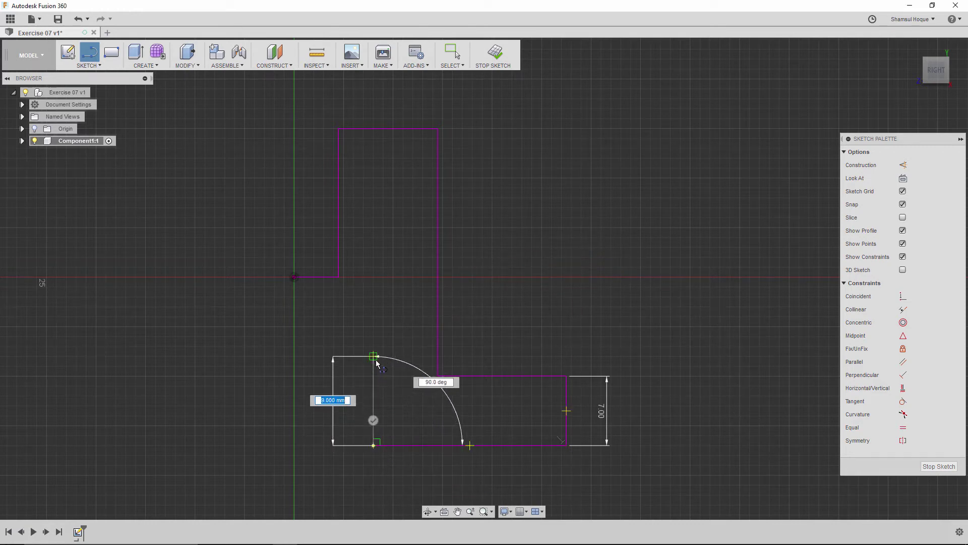
left_click(374, 356)
left_click(295, 357)
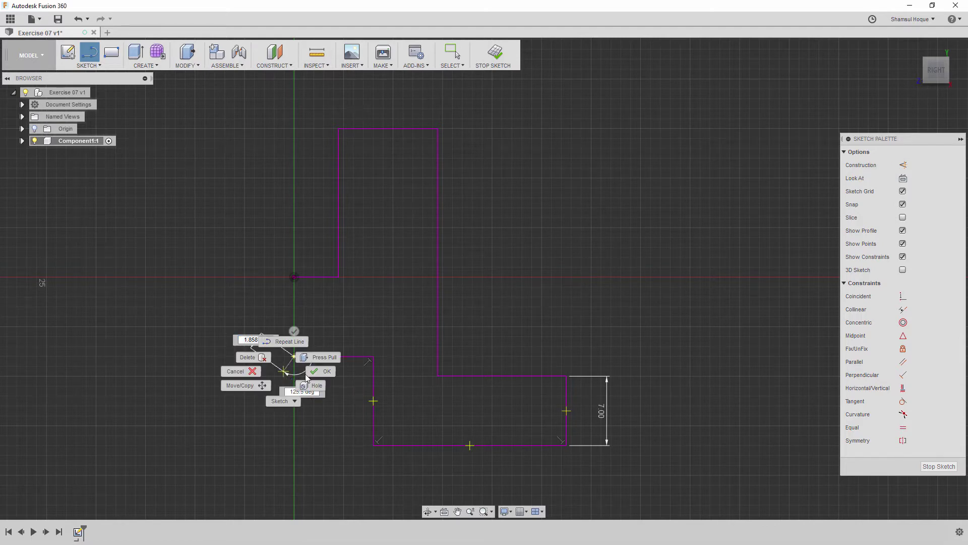
key("Escape")
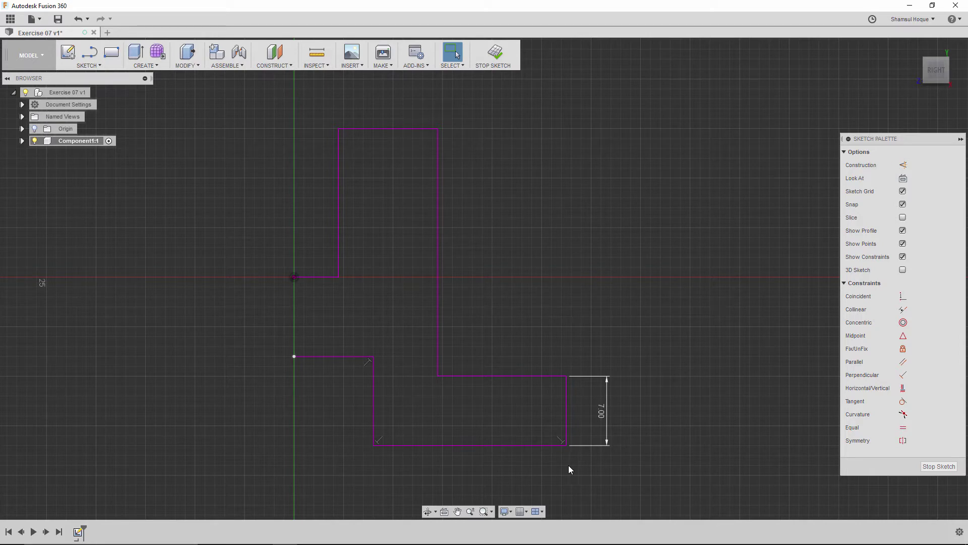
- Dimension the short top line at 4.5 mm and the left upright at 15 mm
left_click(88, 64)
left_click(91, 338)
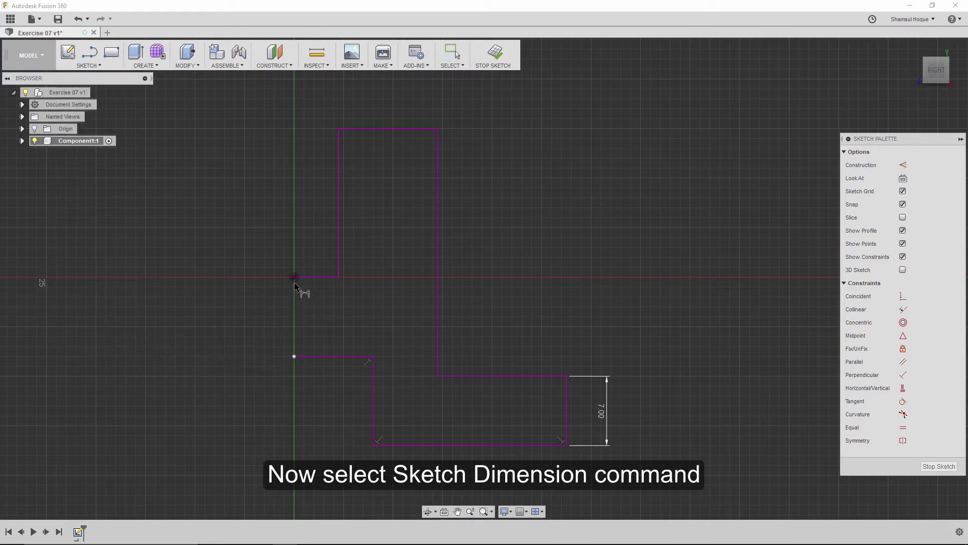
left_click(337, 279)
left_click(325, 242)
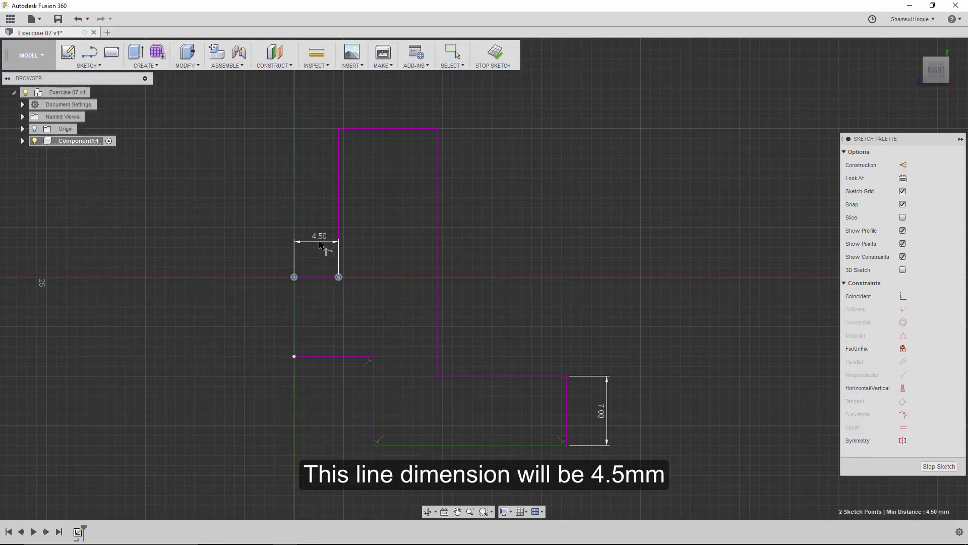
key("Return")
left_click(339, 277)
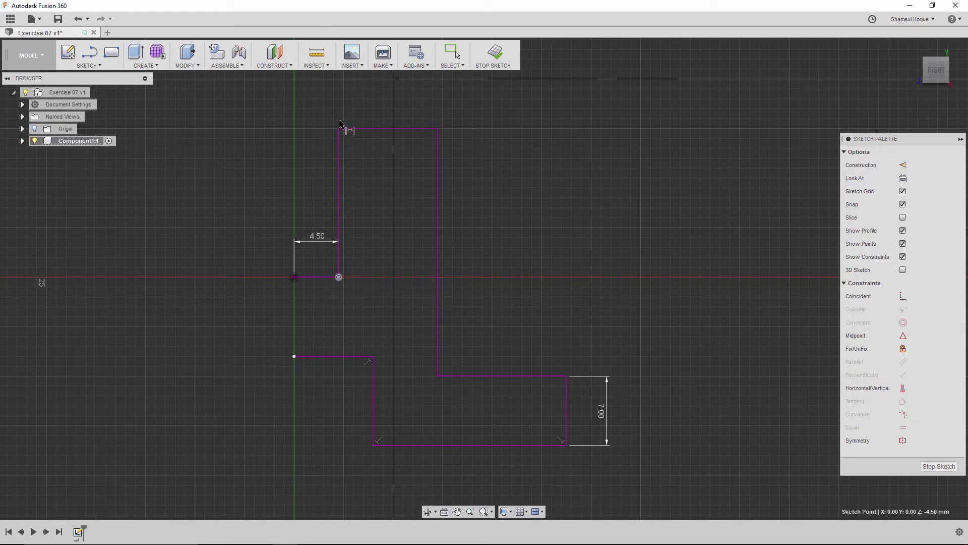
left_click(338, 129)
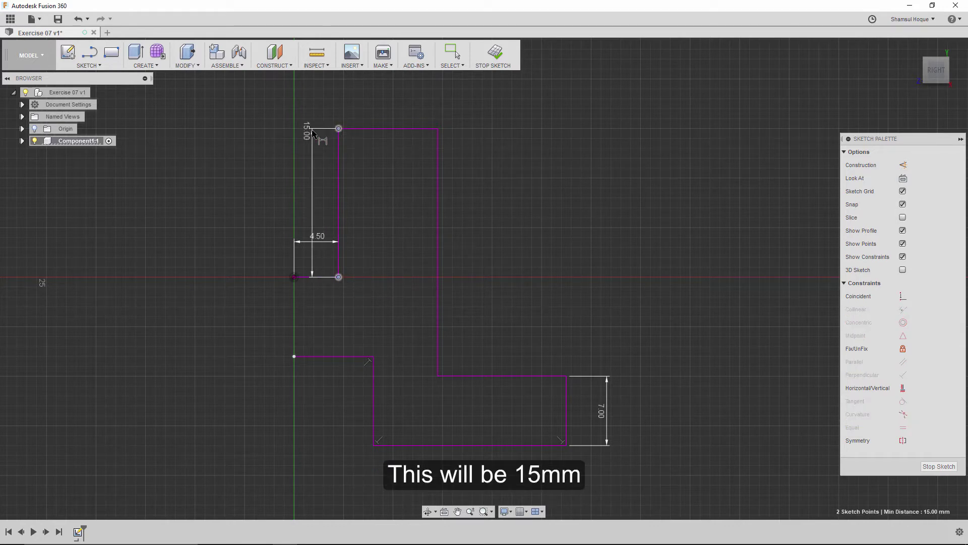
left_click(312, 131)
key("Return")
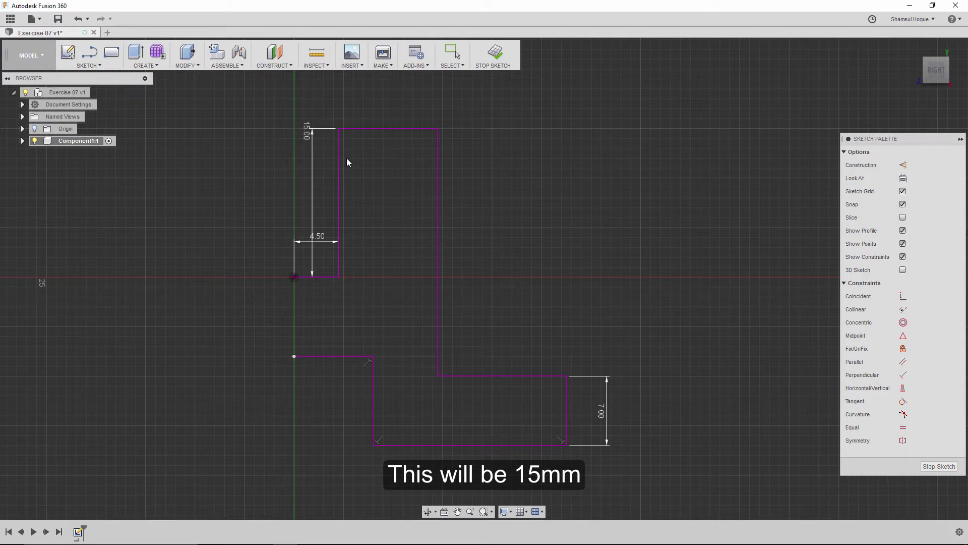
- Add the 10 mm top width, 25 mm vertical and 13 mm step width dimensions
left_click(339, 128)
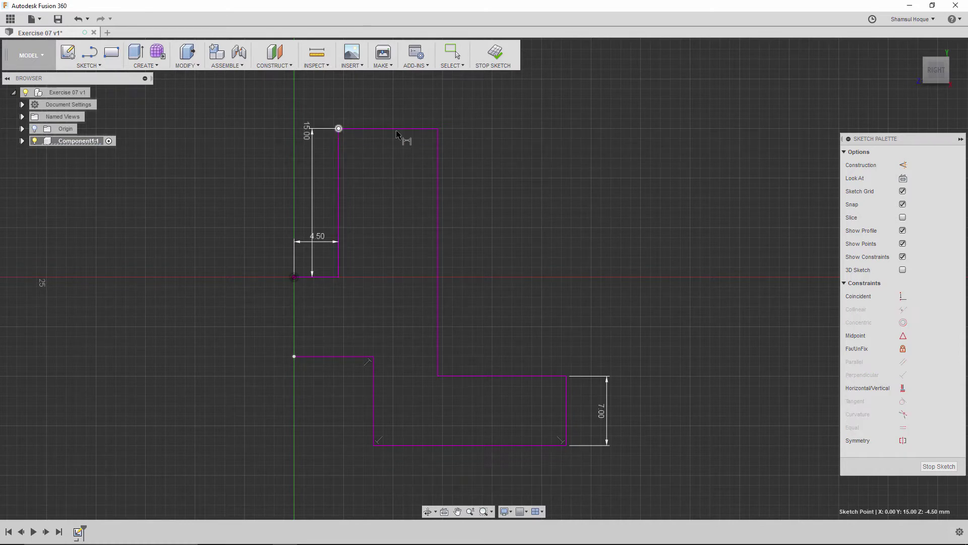
left_click(438, 129)
left_click(432, 104)
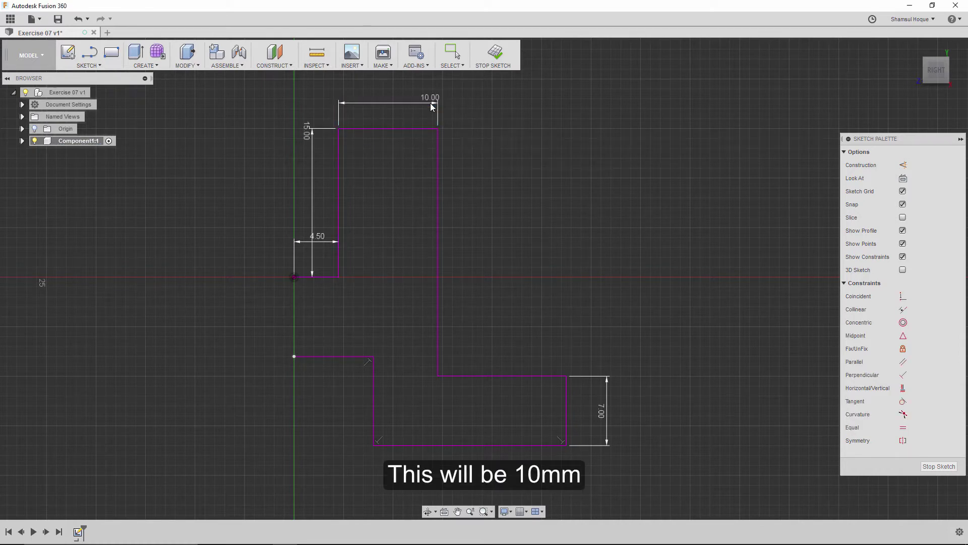
key("Return")
left_click(438, 129)
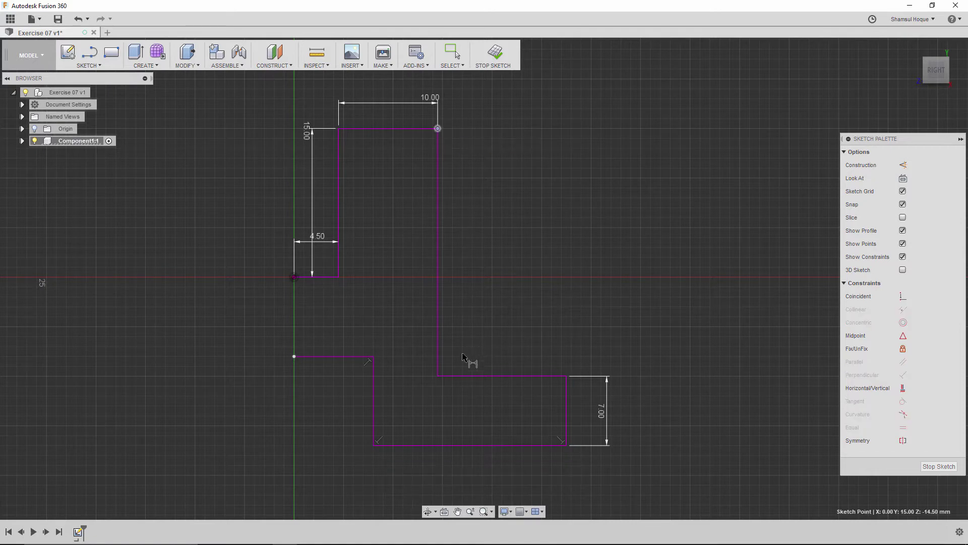
left_click(438, 376)
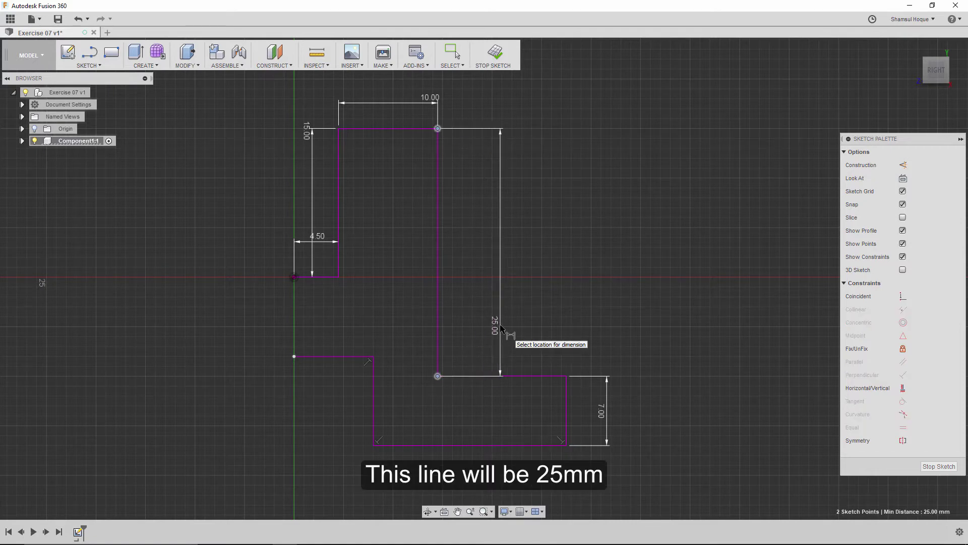
left_click(501, 327)
key("Return")
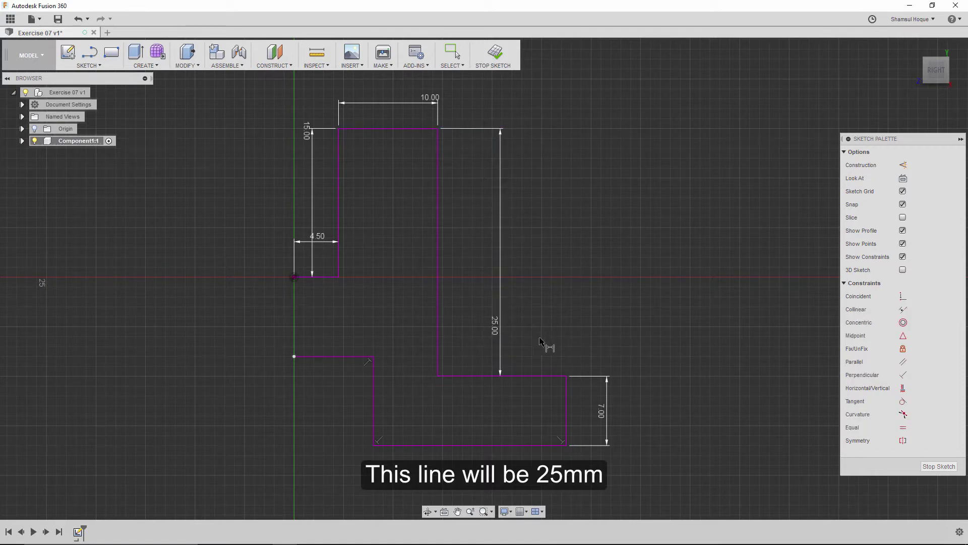
left_click(437, 376)
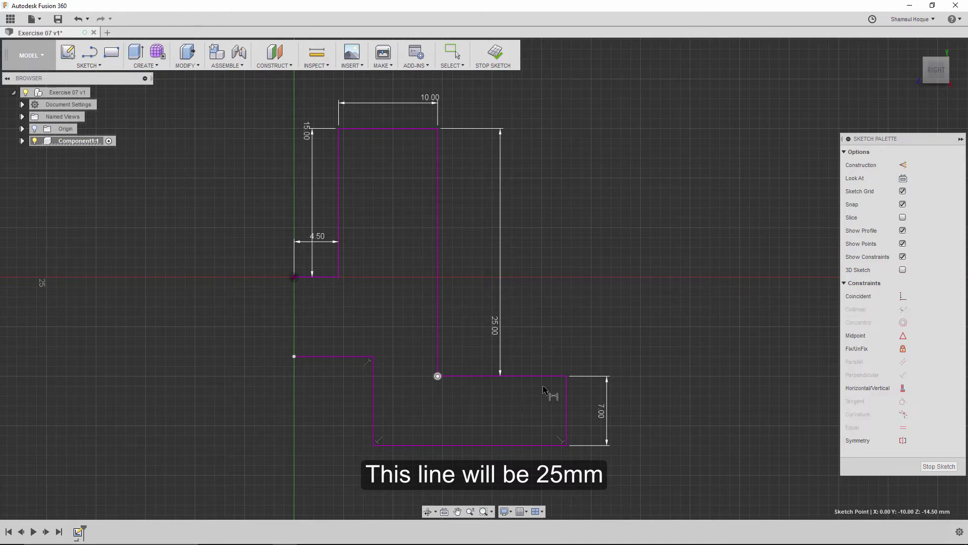
left_click(567, 376)
left_click(562, 343)
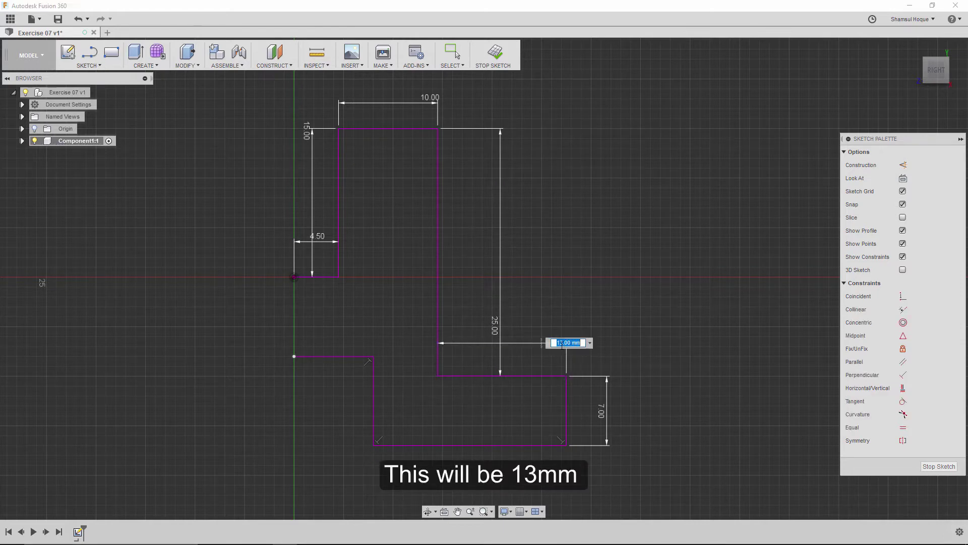
key("Return")
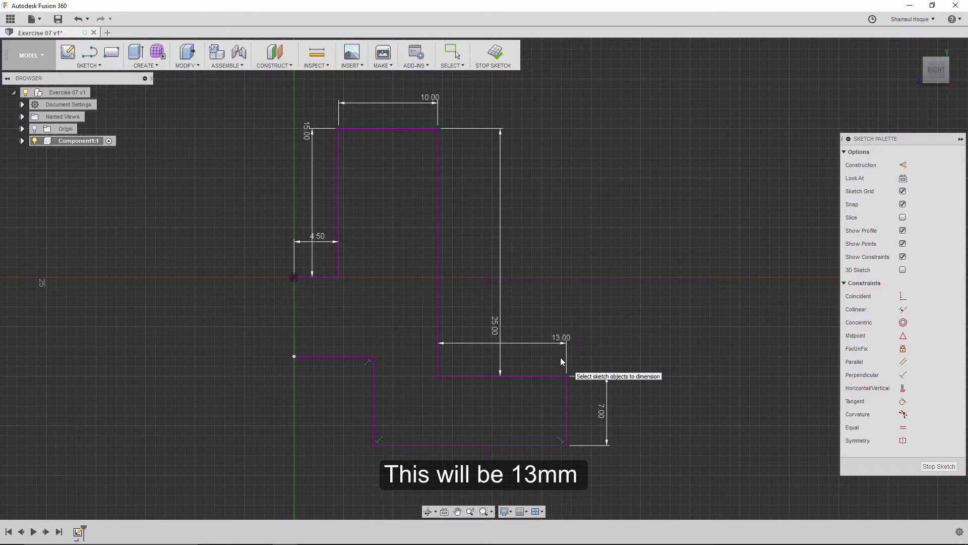
- Add the 32 mm overall height and set the short lower line to 6.5 mm
scroll(550, 288, "down", 2)
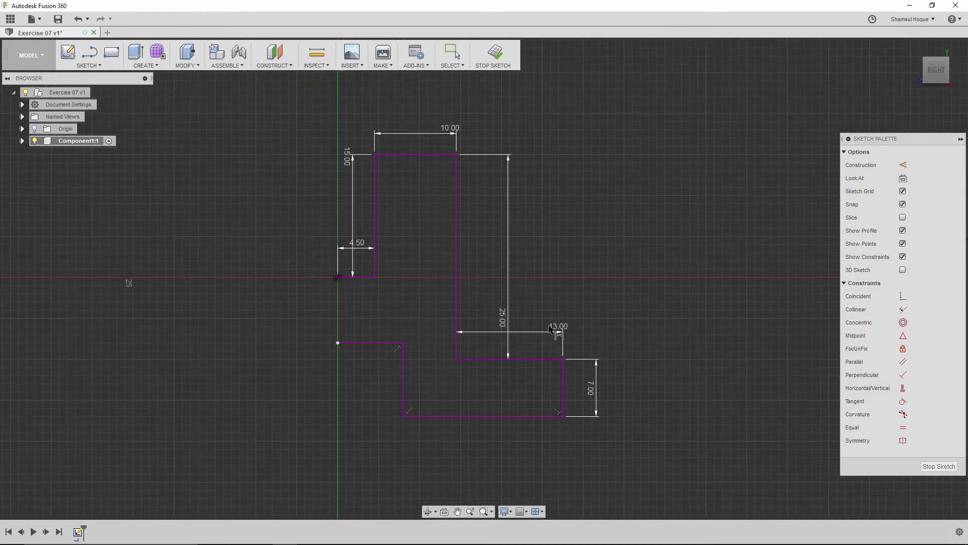
left_click(456, 154)
left_click(563, 416)
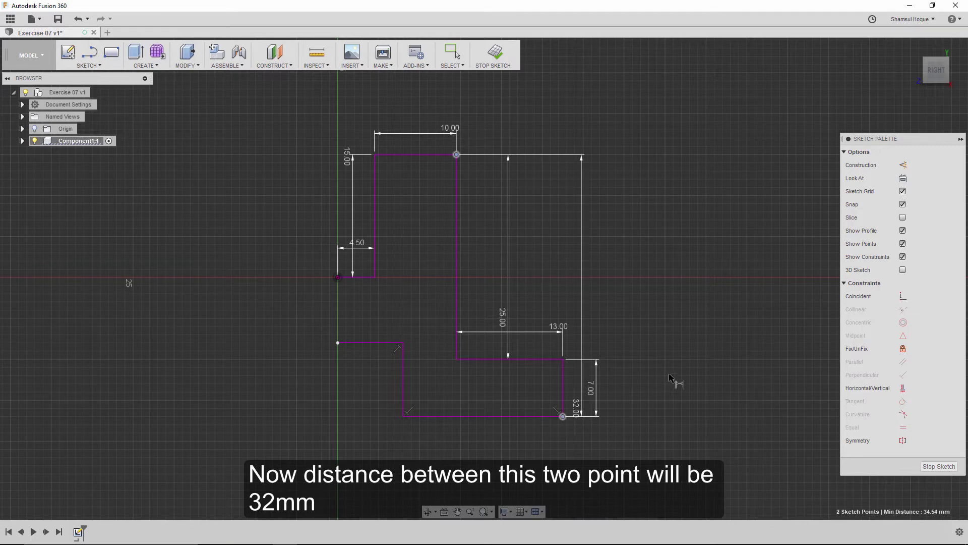
left_click(661, 377)
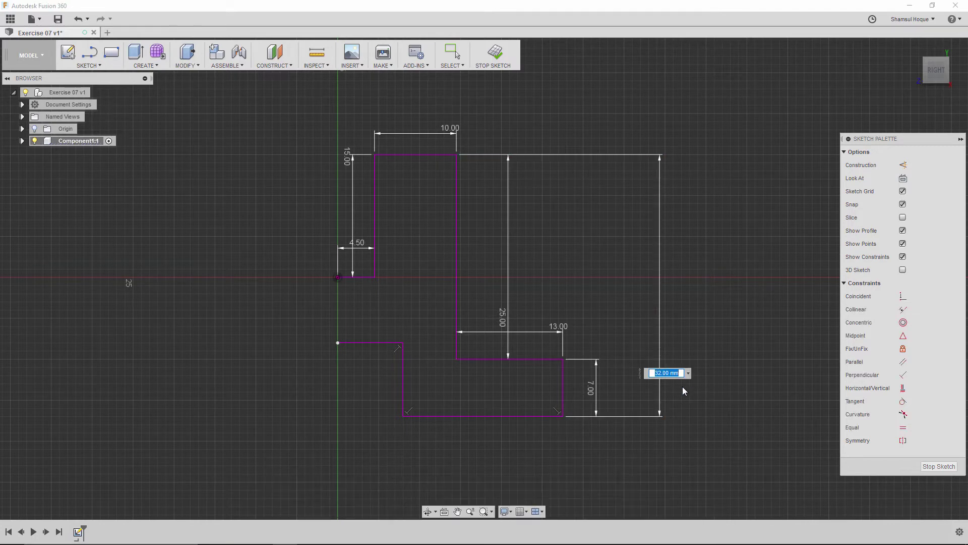
key("Return")
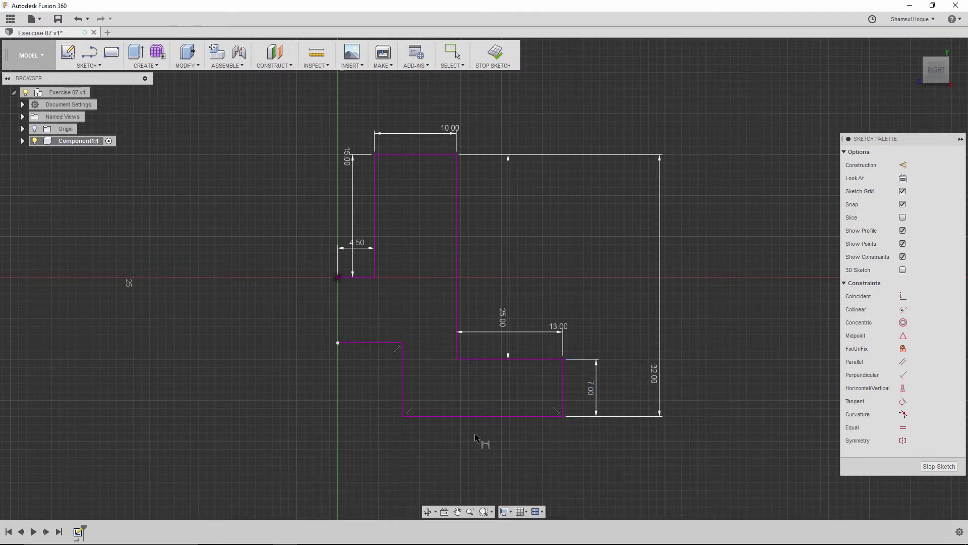
left_click(338, 342)
left_click(403, 343)
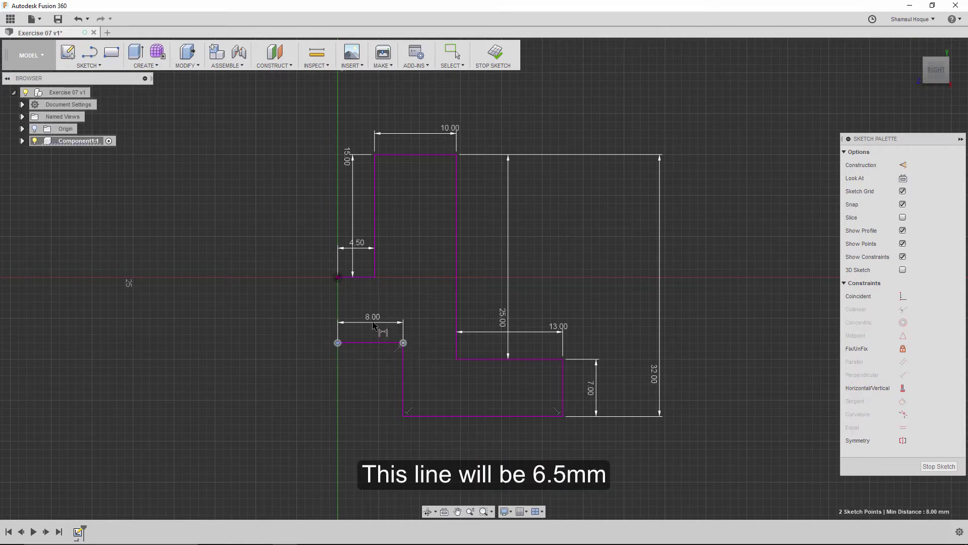
left_click(373, 325)
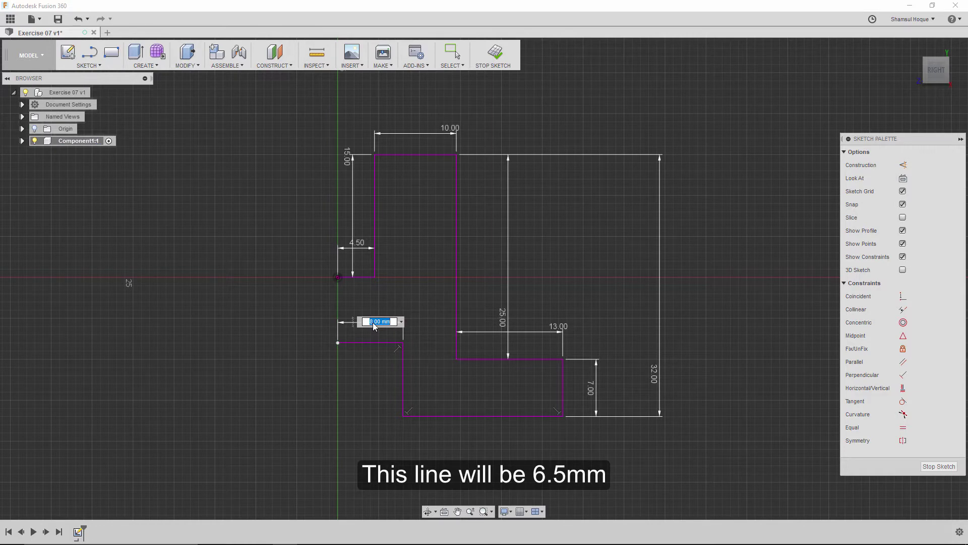
type("6.5")
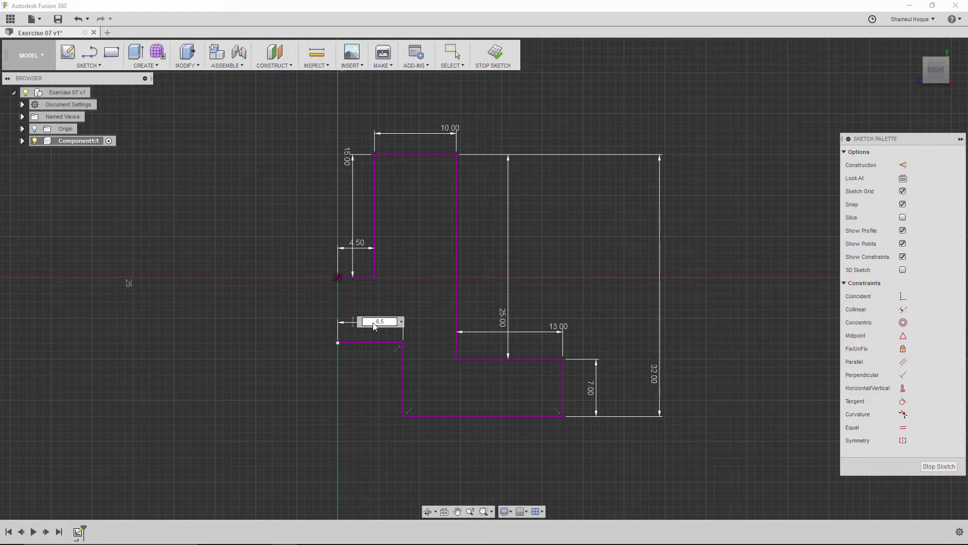
key("Return")
- Set the gap between the two short horizontal lines to 7 mm
scroll(432, 373, "up", 2)
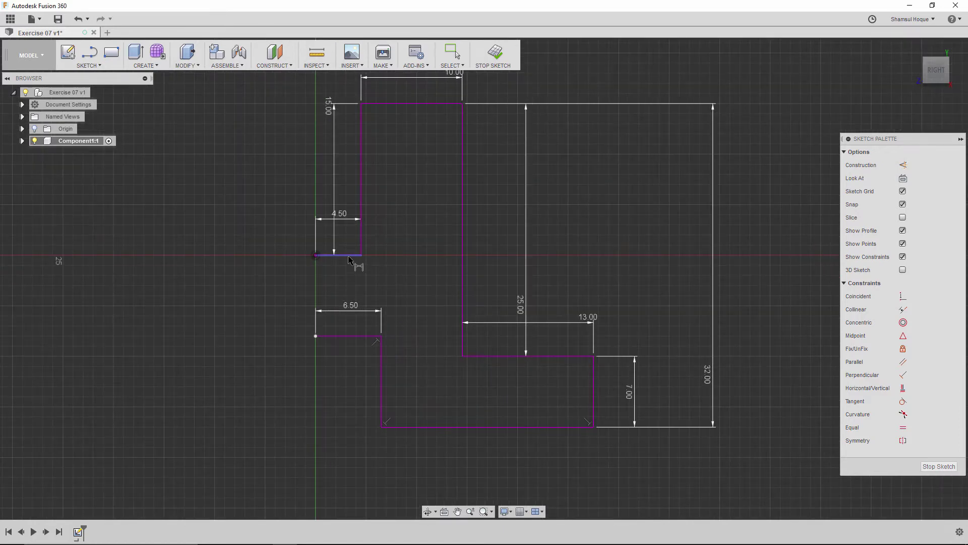
left_click(355, 255)
left_click(352, 335)
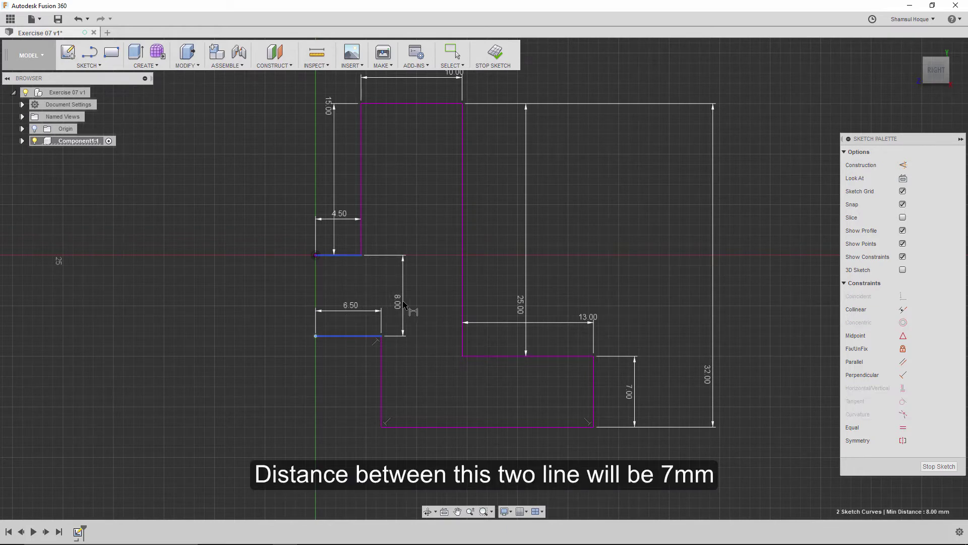
left_click(419, 348)
type("7")
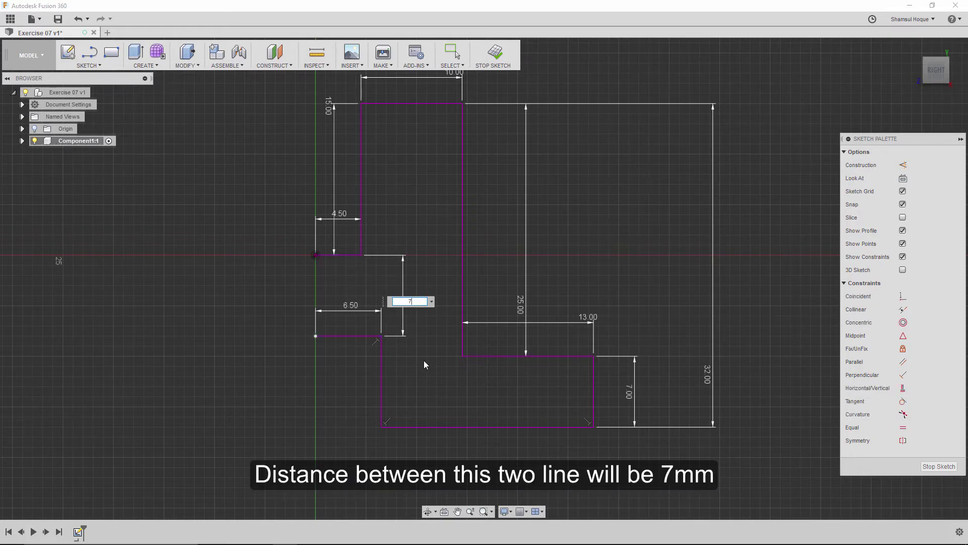
key("Return")
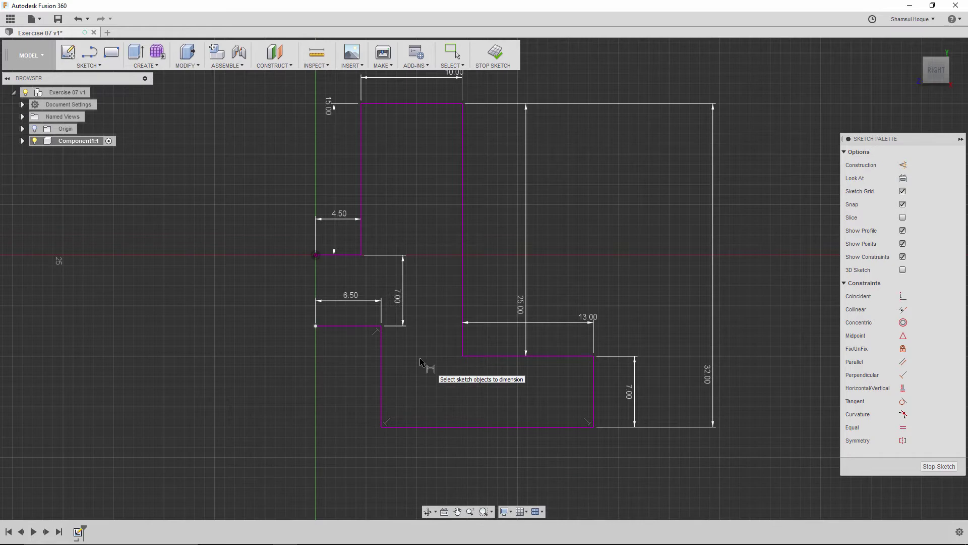
scroll(426, 371, "down", 2)
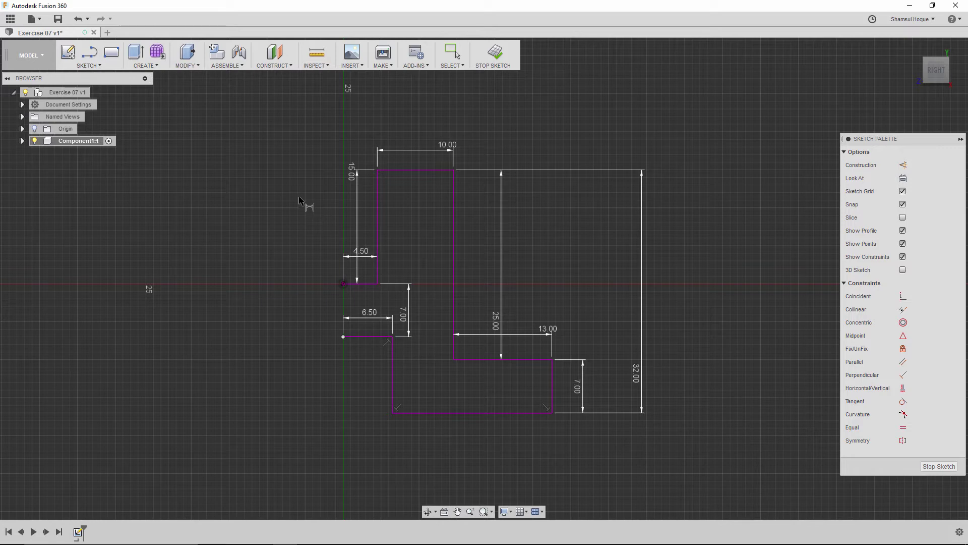
key("Escape")
- Draw a vertical centre line on the Y axis above the profile, then select all profile lines
scroll(301, 221, "down", 1)
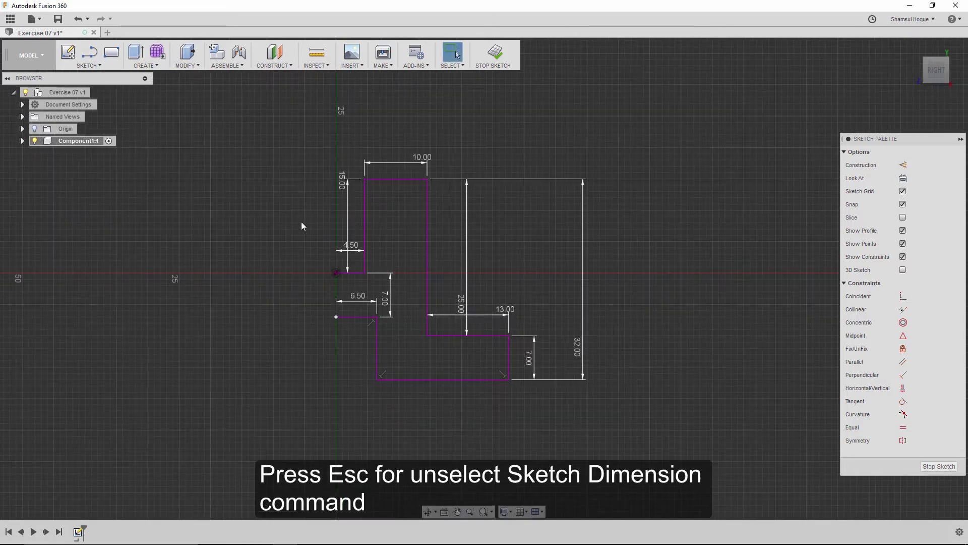
scroll(301, 222, "down", 1)
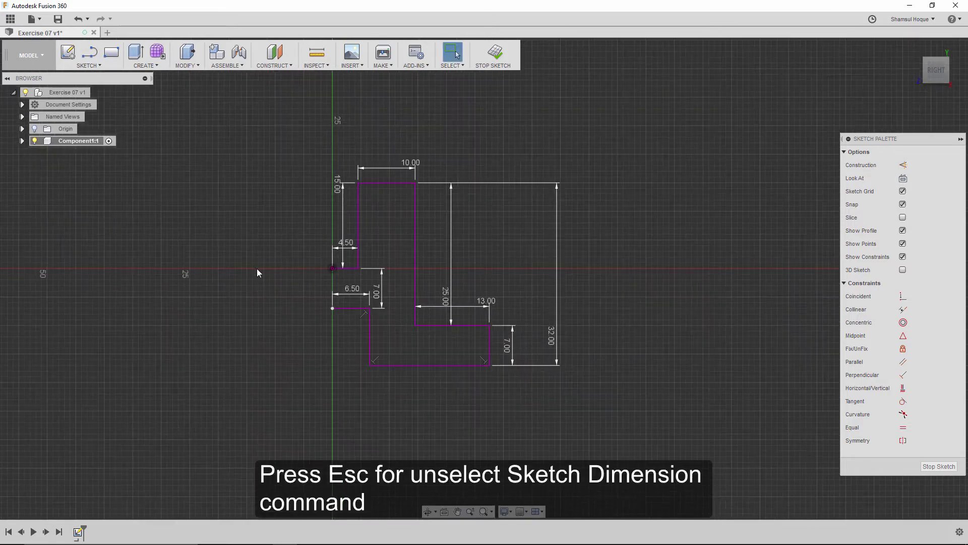
left_click(97, 55)
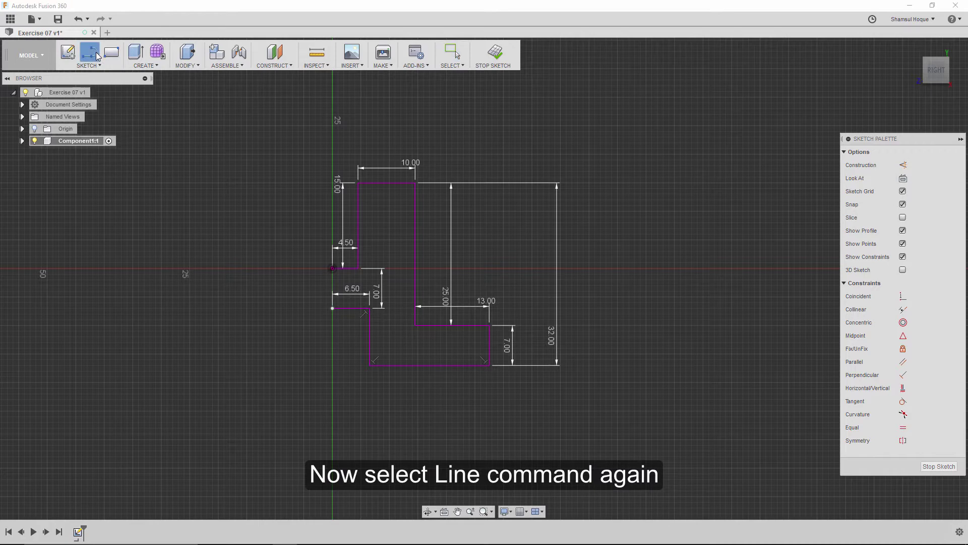
left_click(332, 154)
left_click(333, 97)
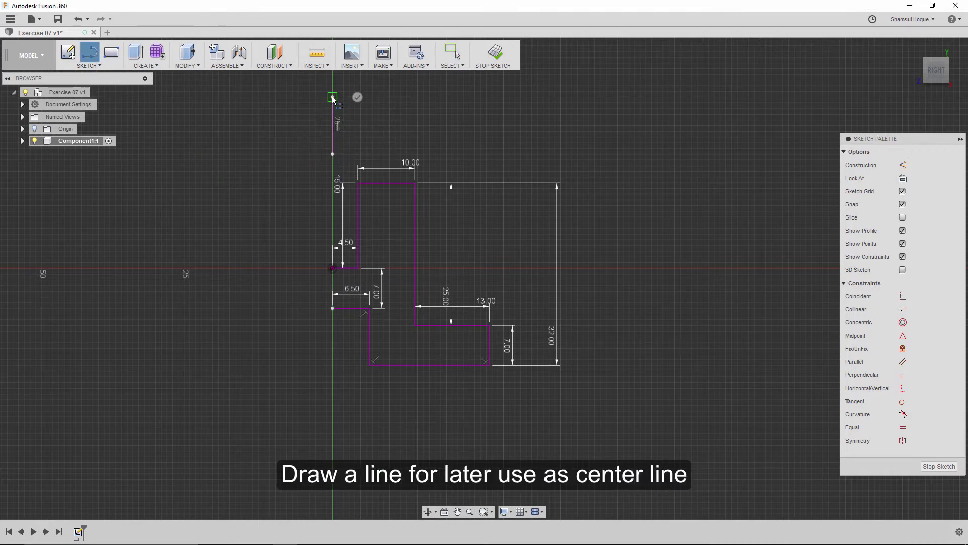
right_click(403, 130)
left_click(441, 131)
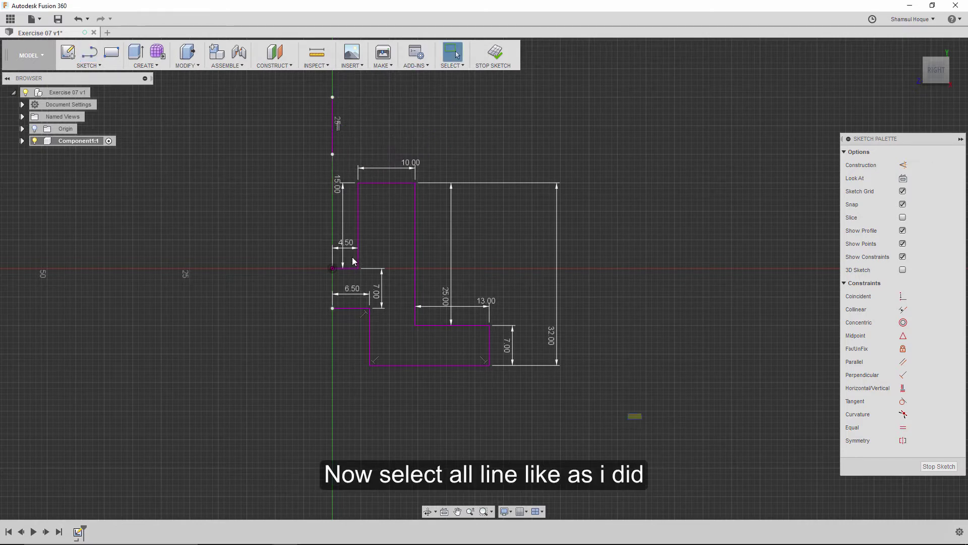
left_click_drag(642, 419, 296, 165)
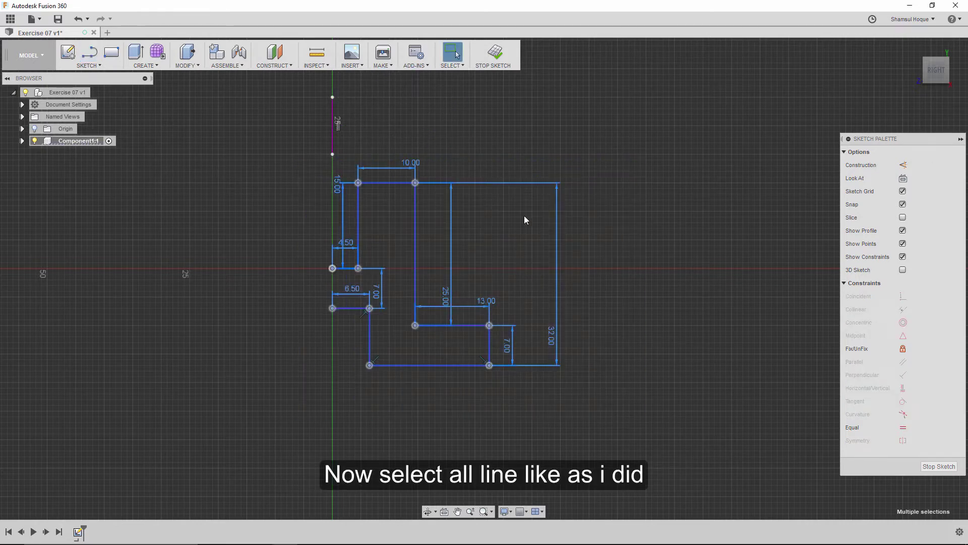
- Mirror the selected profile lines across the vertical centre line
left_click(118, 65)
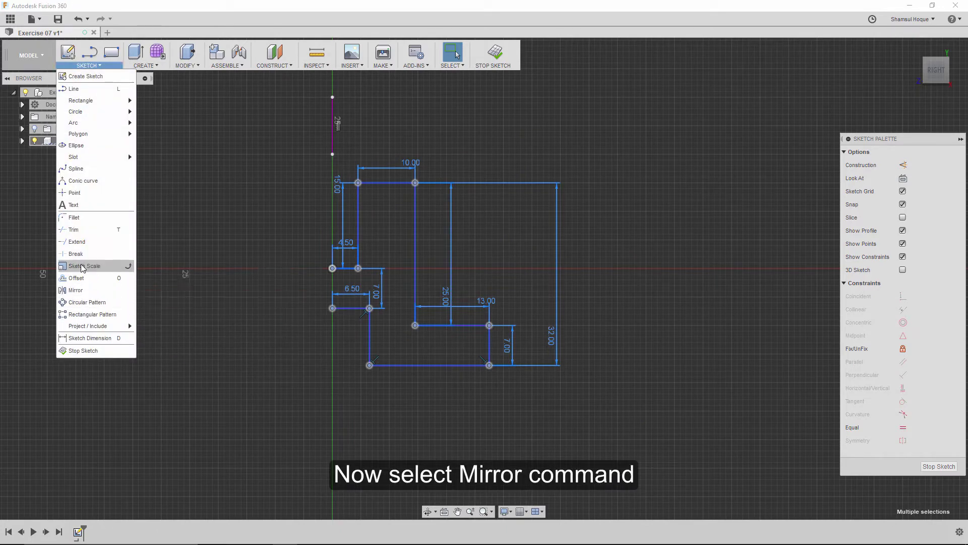
left_click(78, 290)
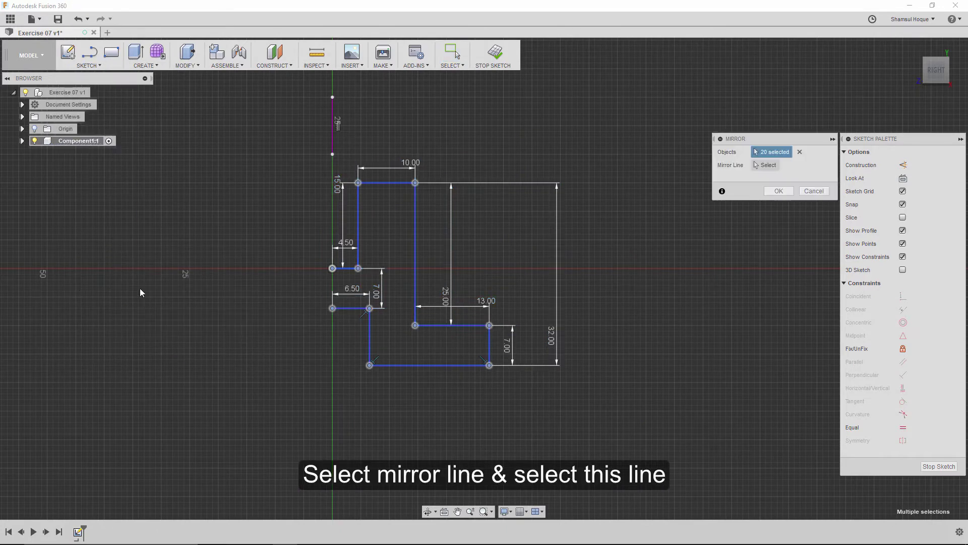
left_click(766, 166)
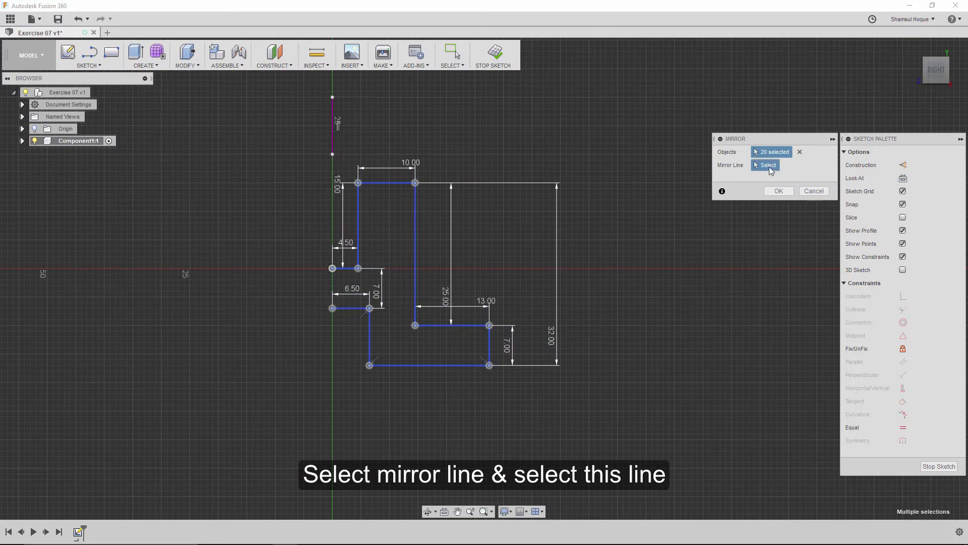
left_click(332, 111)
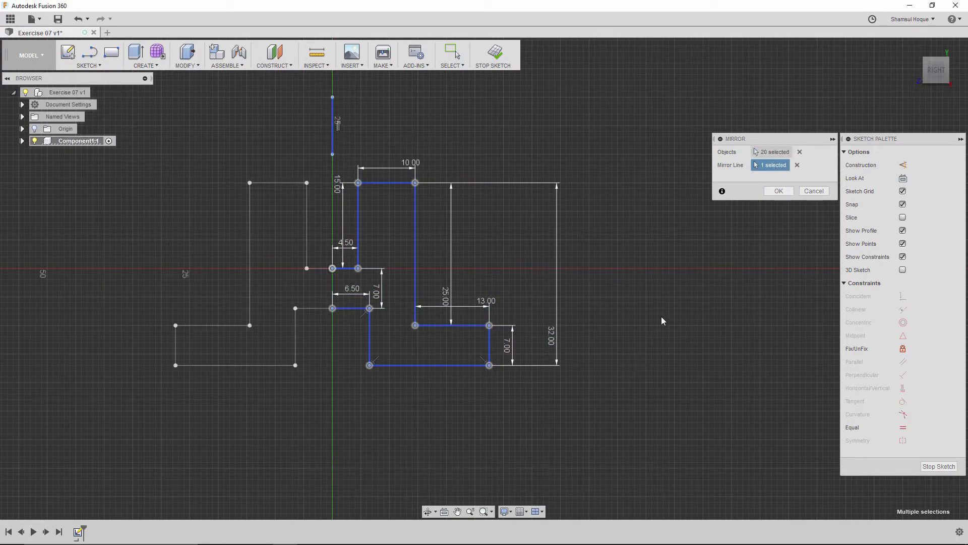
scroll(225, 262, "up", 2)
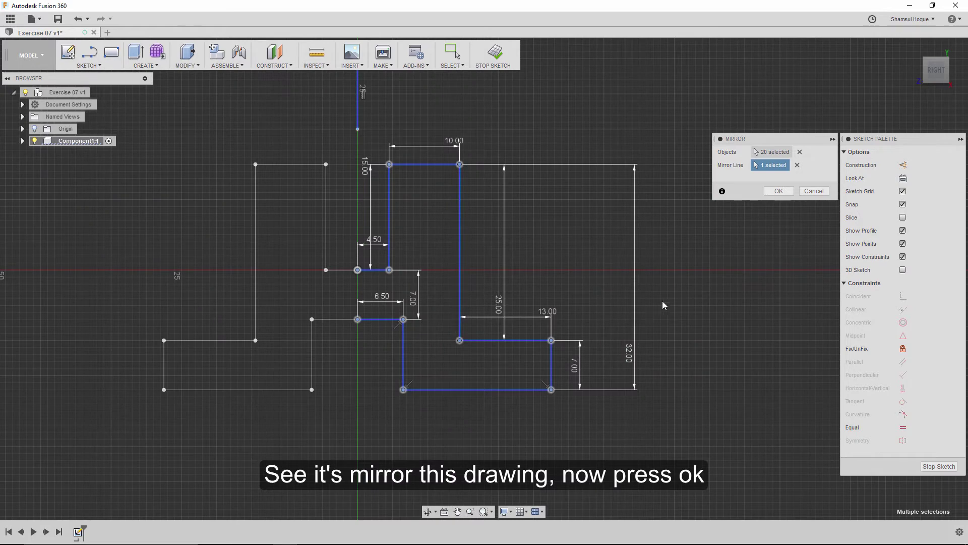
left_click(779, 191)
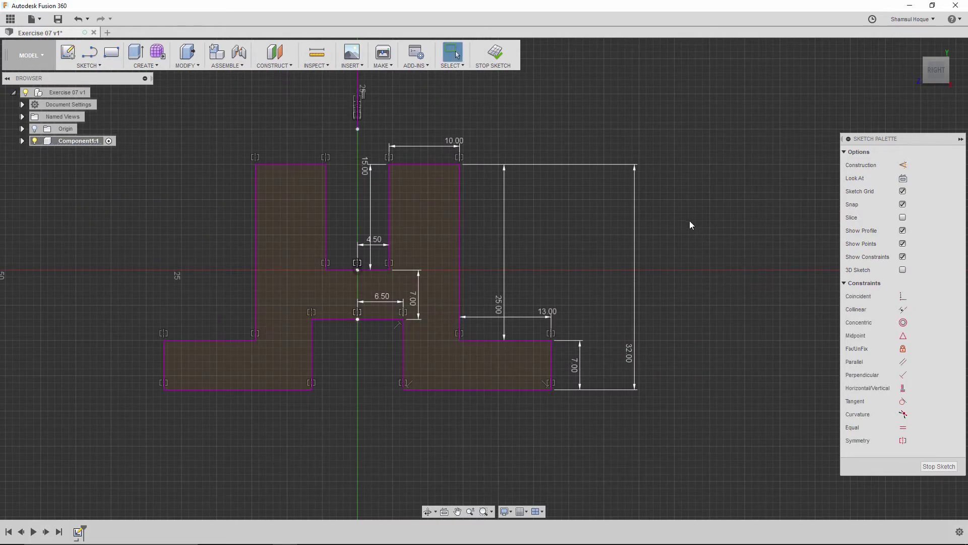
scroll(534, 129, "down", 1)
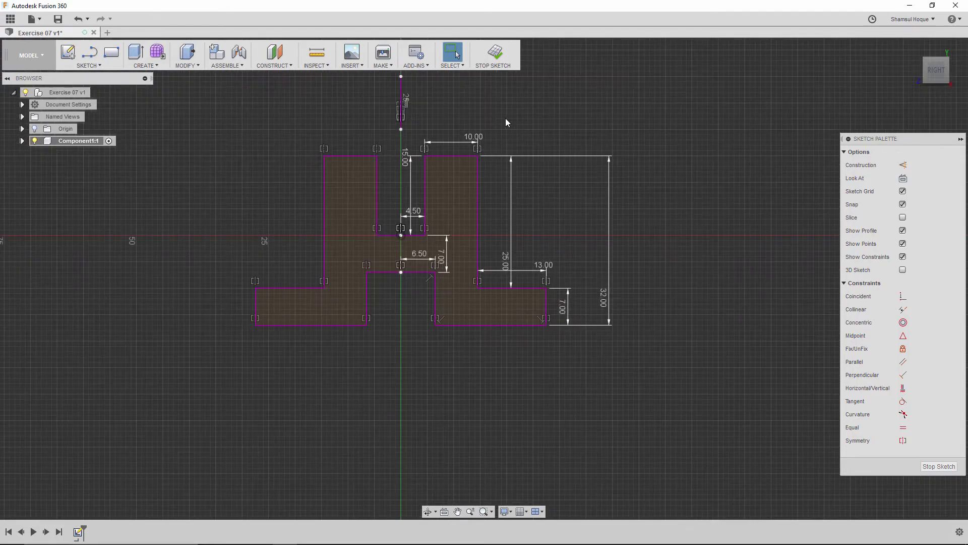
scroll(505, 118, "up", 2)
middle_click_drag(468, 105, 473, 135)
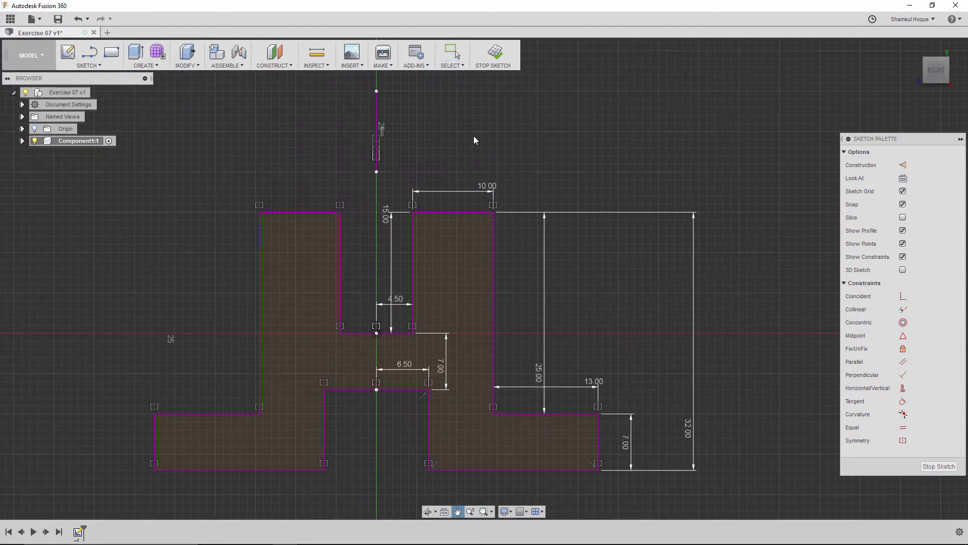
- Trim away the vertical mirror line above the H profile, then open Measure
left_click(88, 66)
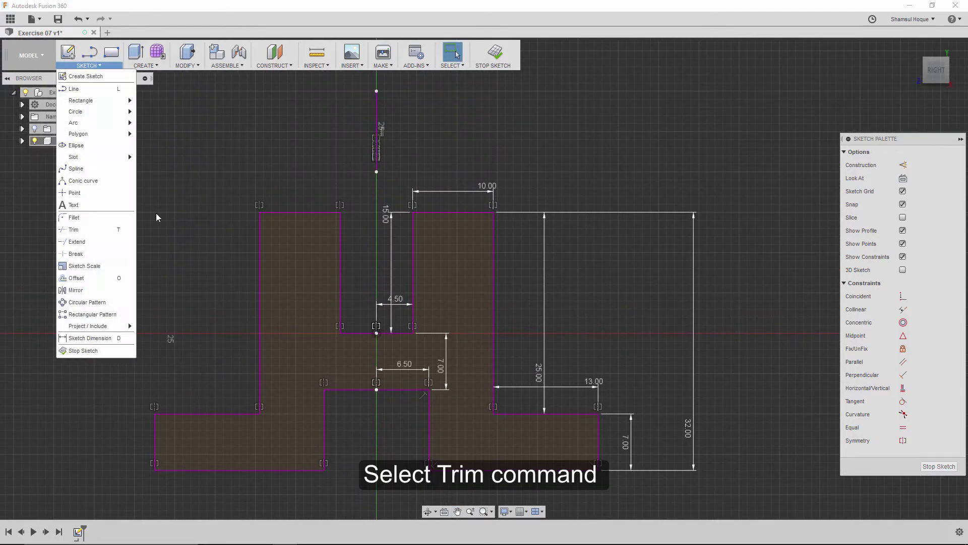
left_click(93, 229)
left_click(376, 112)
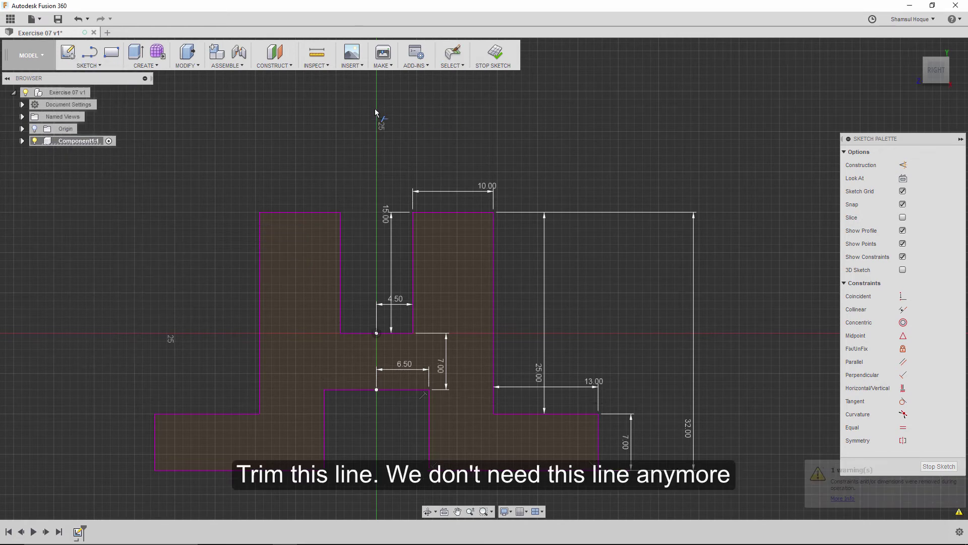
scroll(463, 152, "down", 1)
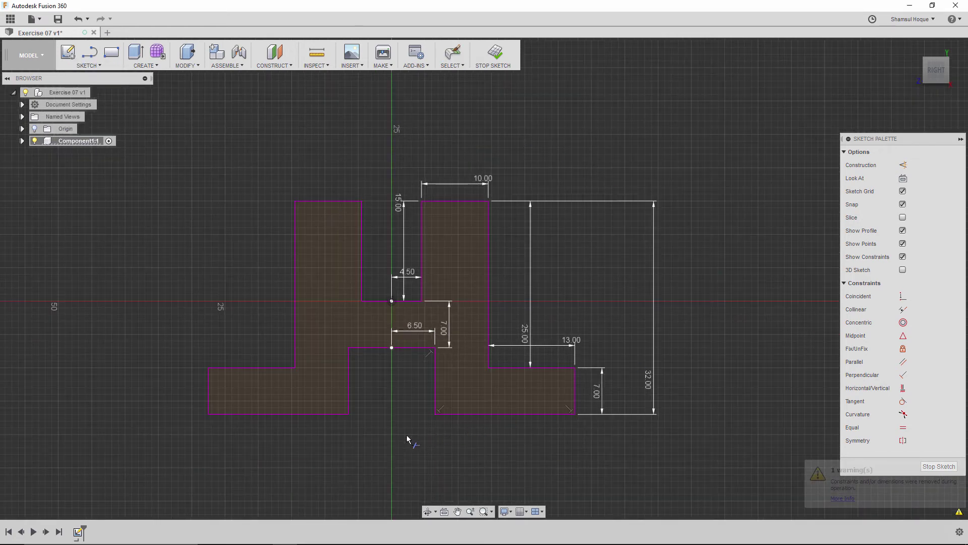
scroll(406, 440, "up", 1)
scroll(401, 442, "up", 1)
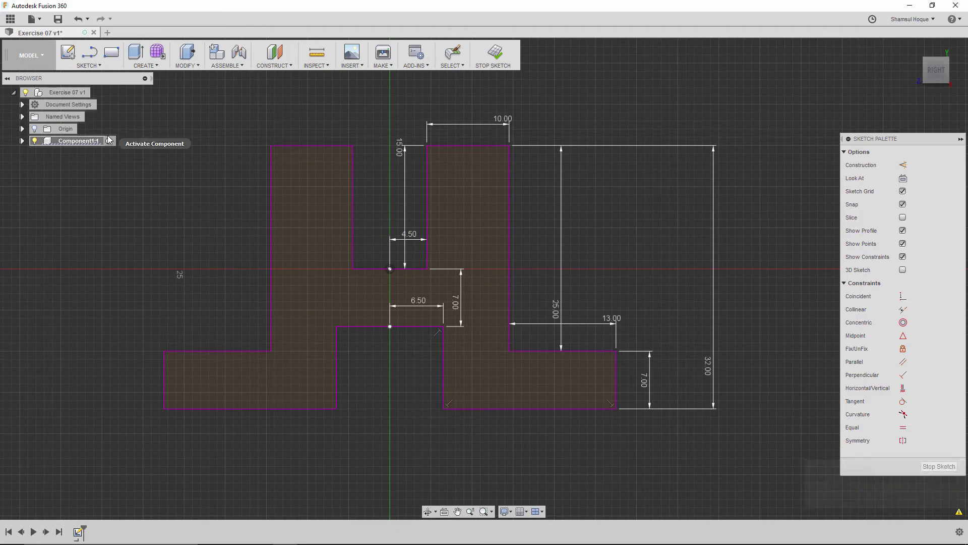
left_click(317, 52)
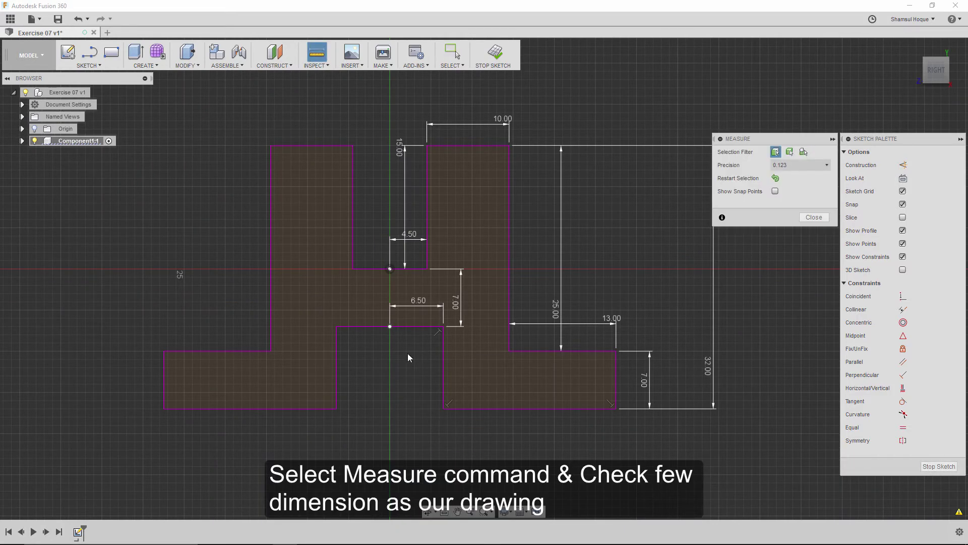
- Measure the 13 mm lower gap and 9 mm upper gap between inner corners, then close Measure
left_click(336, 326)
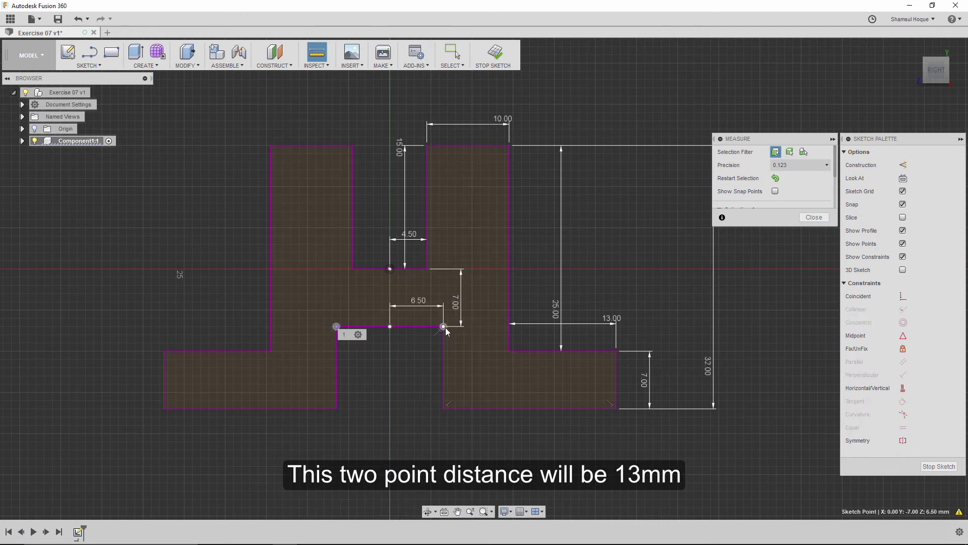
left_click(443, 327)
left_click(389, 350)
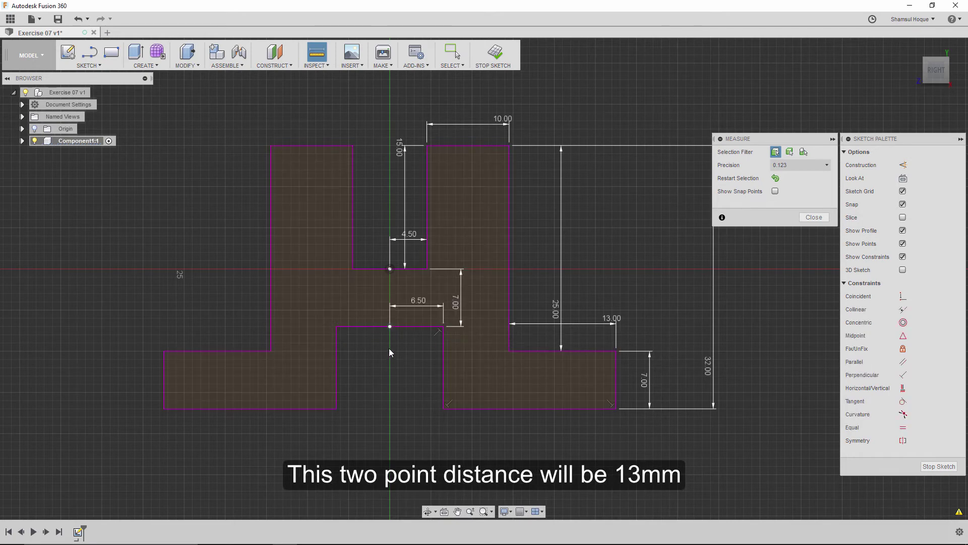
left_click(353, 269)
left_click(426, 269)
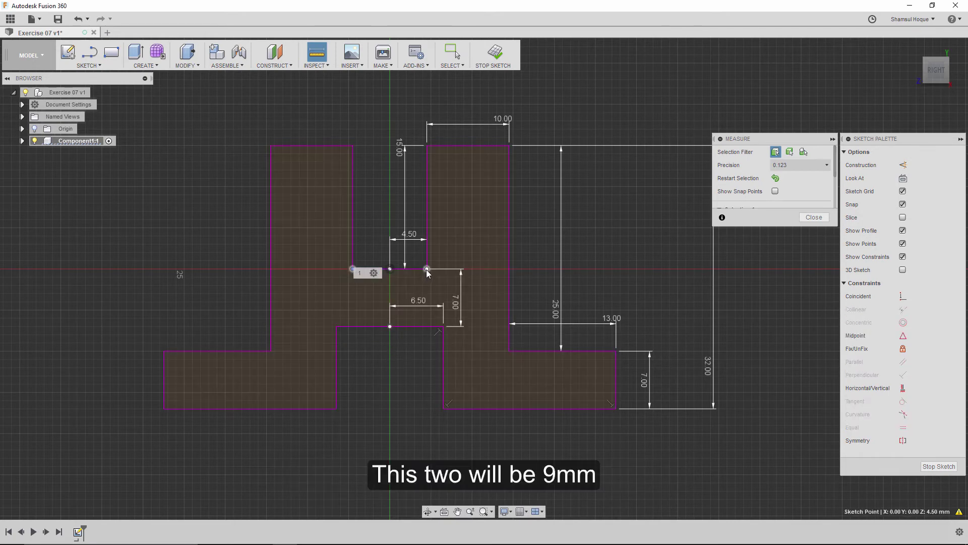
left_click(382, 204)
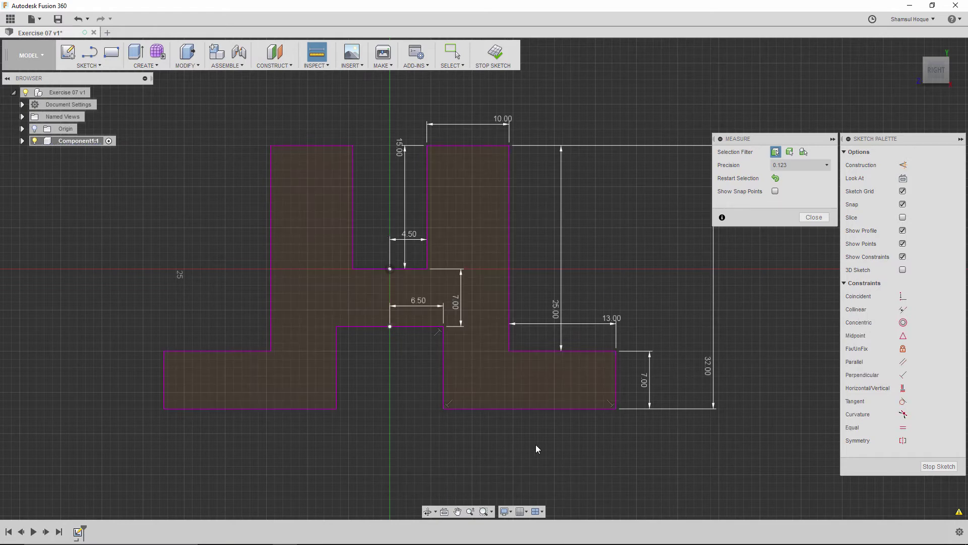
scroll(413, 400, "down", 1)
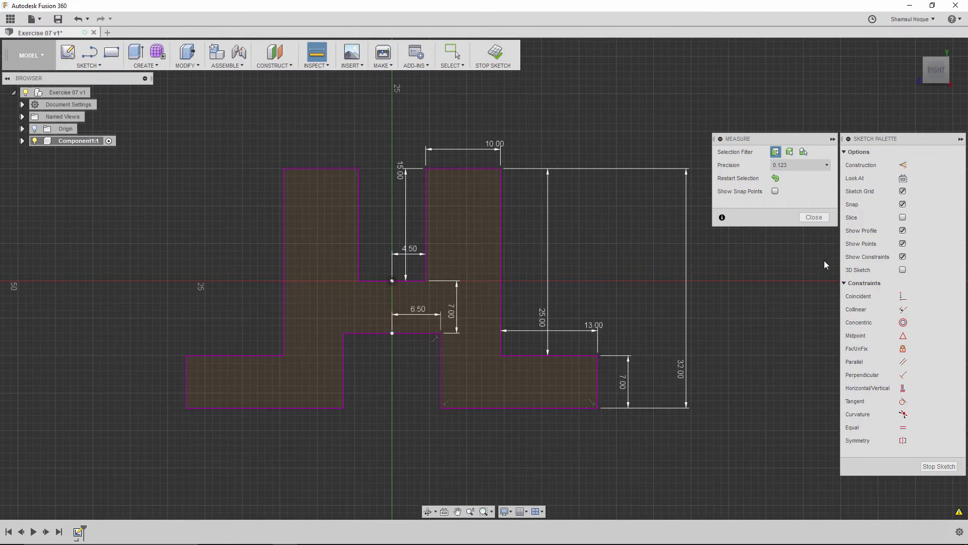
left_click(814, 217)
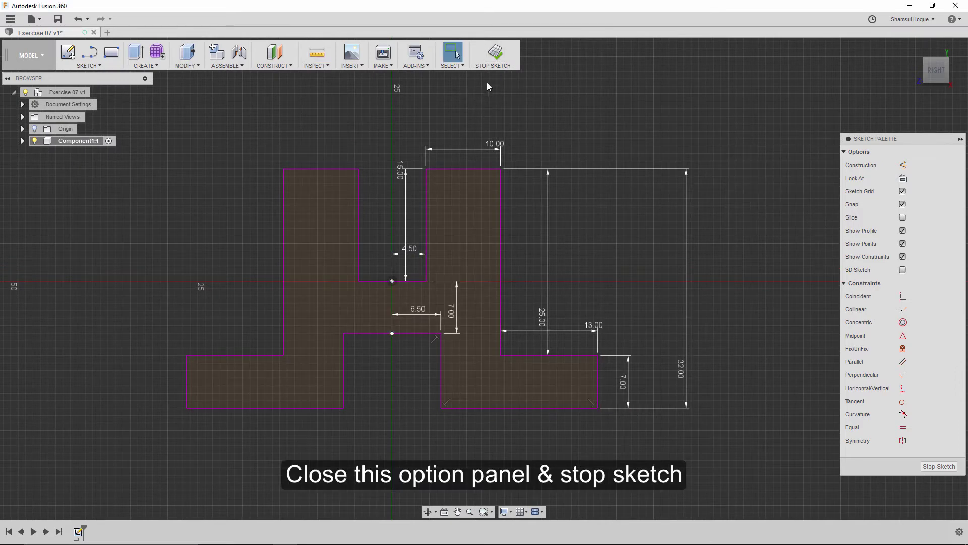
- Finish the sketch, return to the home isometric view, and select the H profile for extrusion
left_click(495, 54)
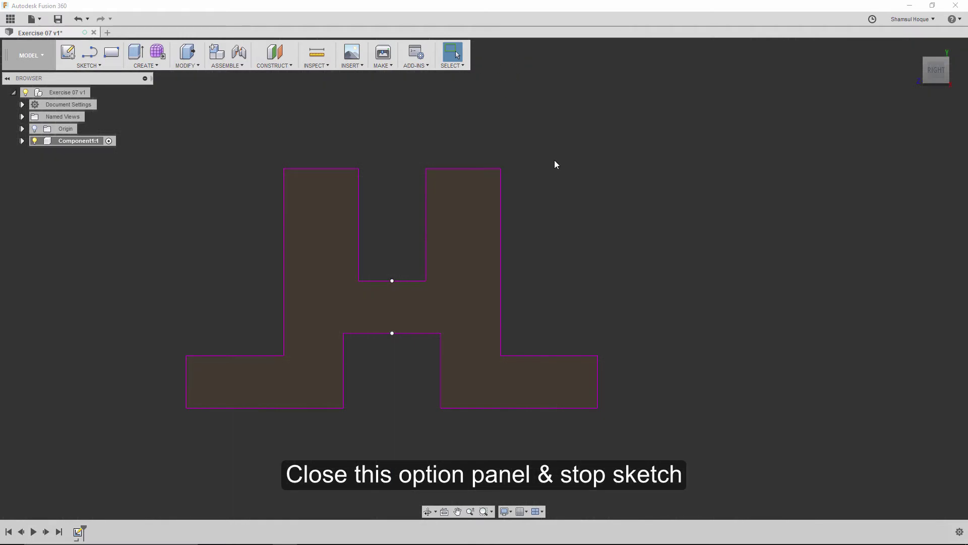
left_click(913, 47)
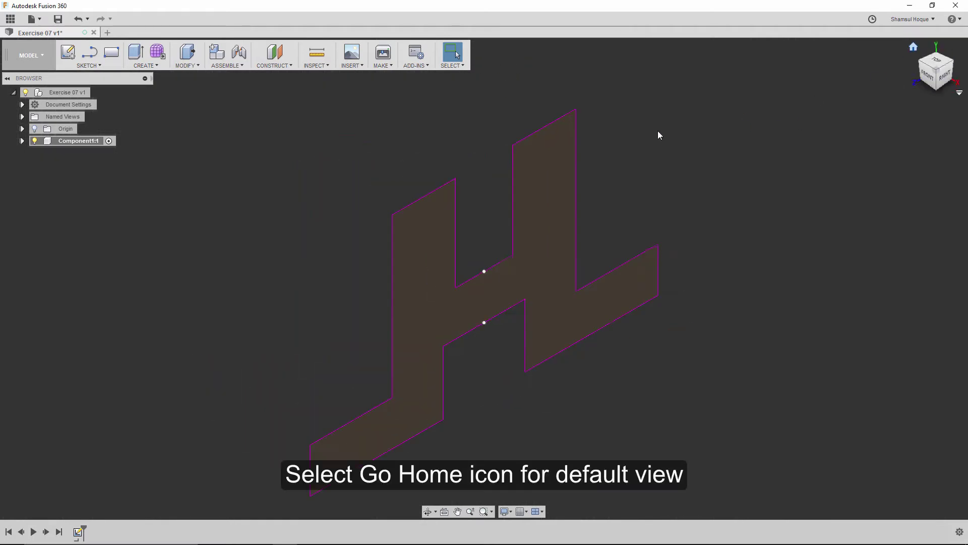
left_click(136, 51)
left_click(389, 237)
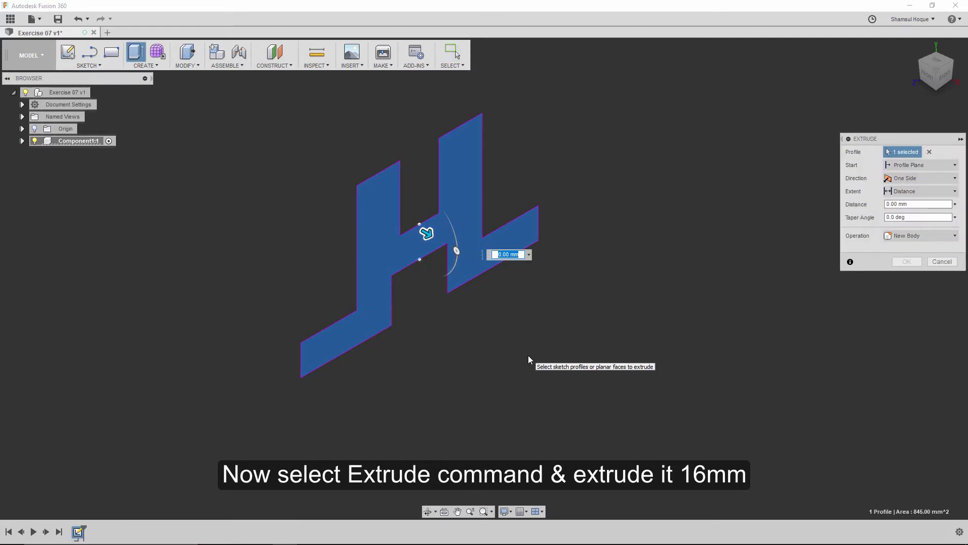
- Extrude the H profile 16 mm, then sketch on the left upright's front face
type("16")
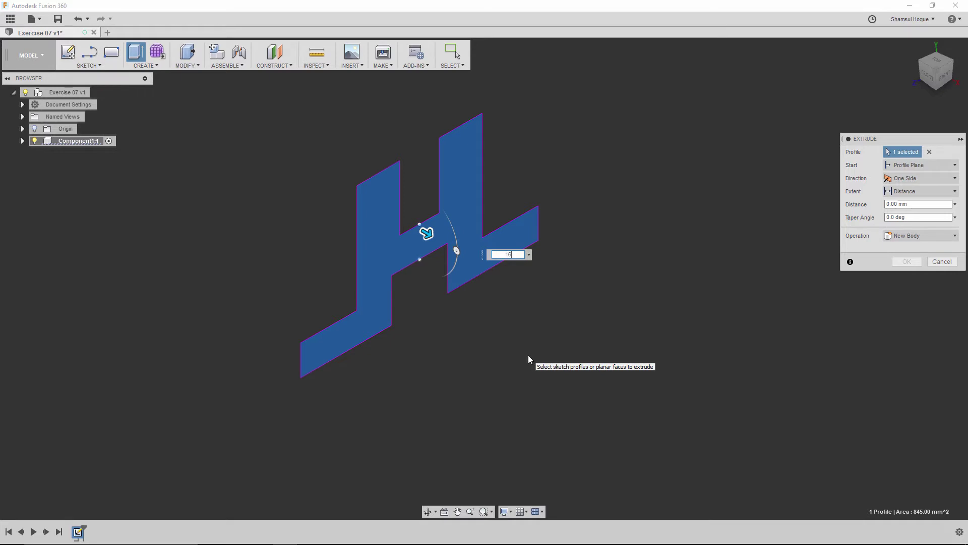
key("Return")
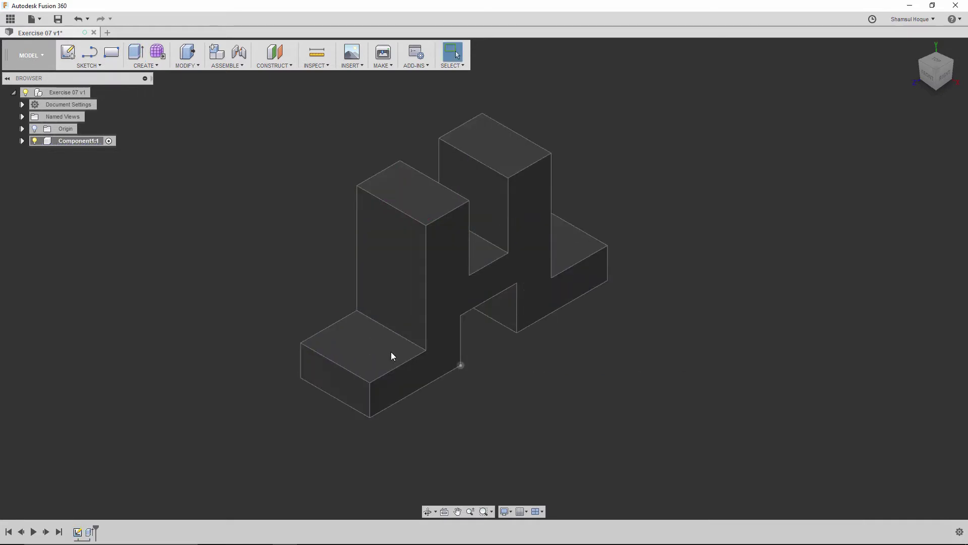
left_click(68, 51)
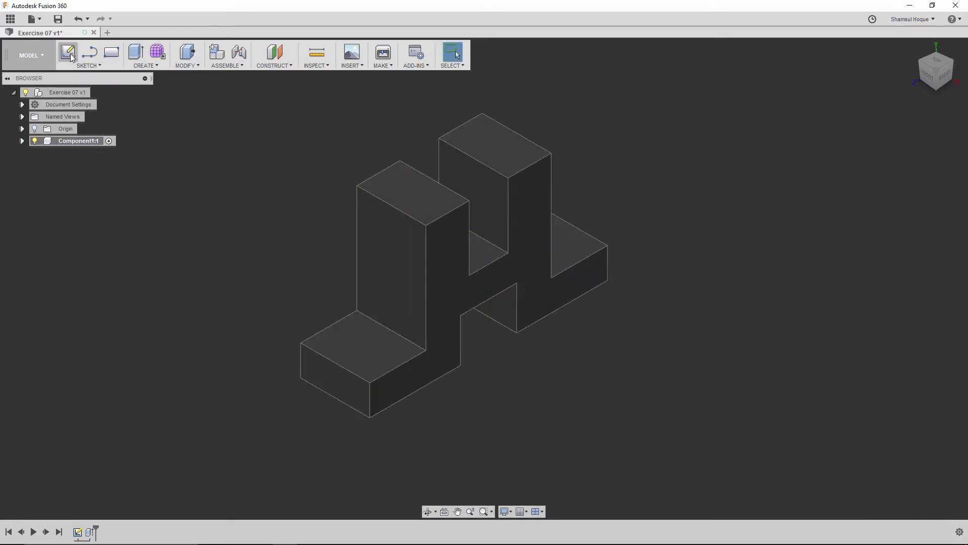
left_click(400, 258)
scroll(578, 268, "up", 2)
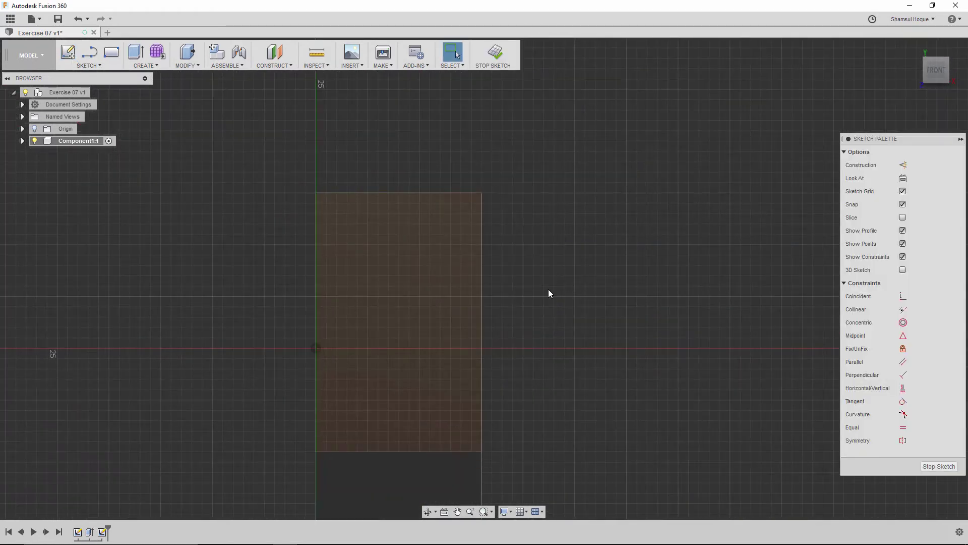
- Draw a 7 mm centre-diameter circle on the left upright's front face
left_click(101, 65)
mouse_move(76, 110)
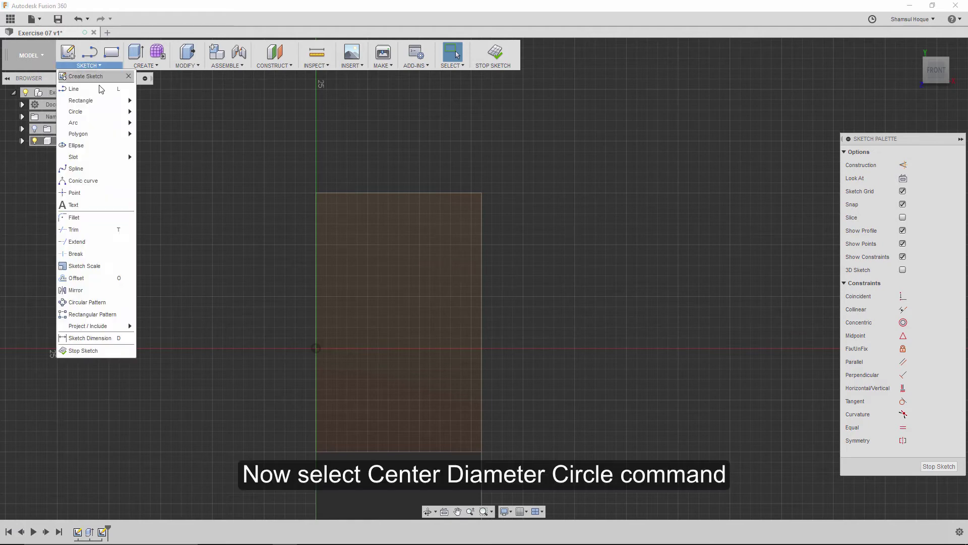
left_click(159, 113)
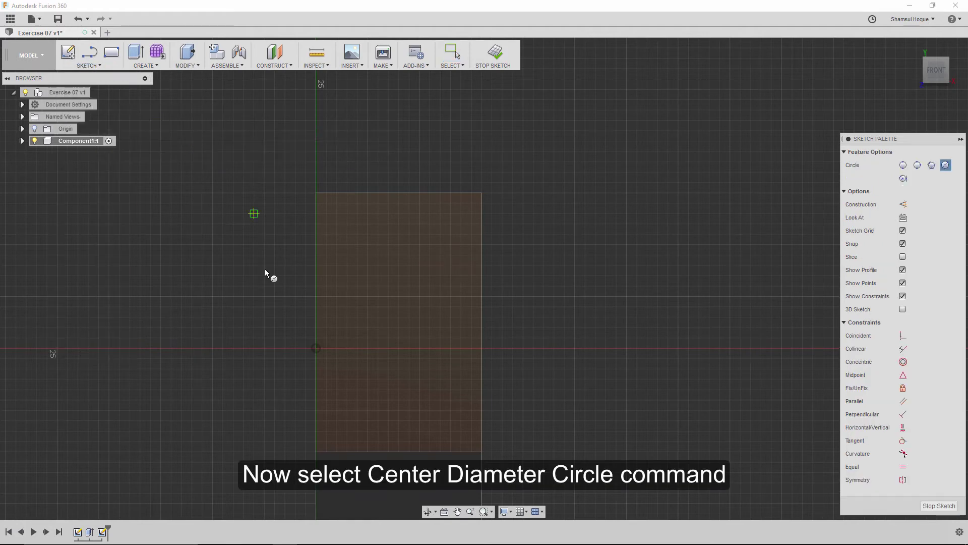
left_click(399, 192)
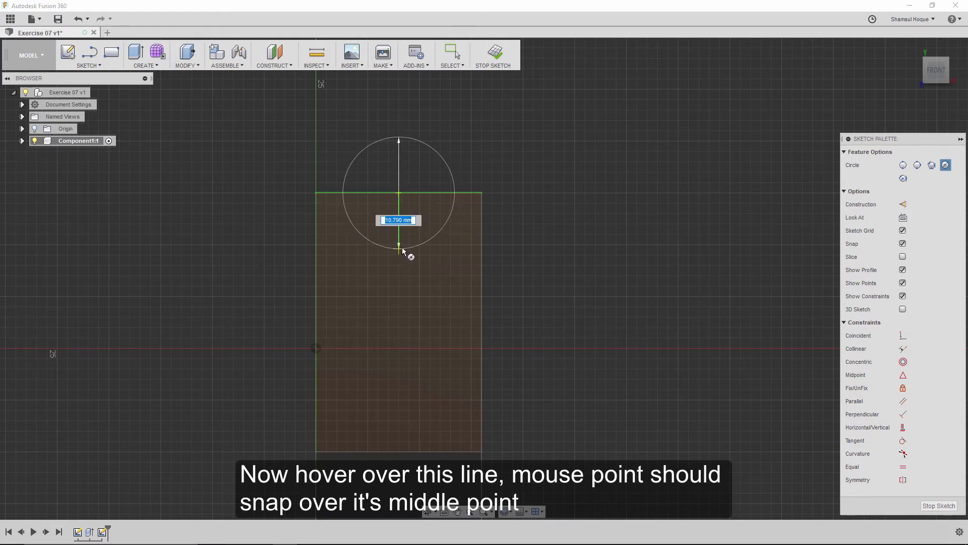
key("Escape")
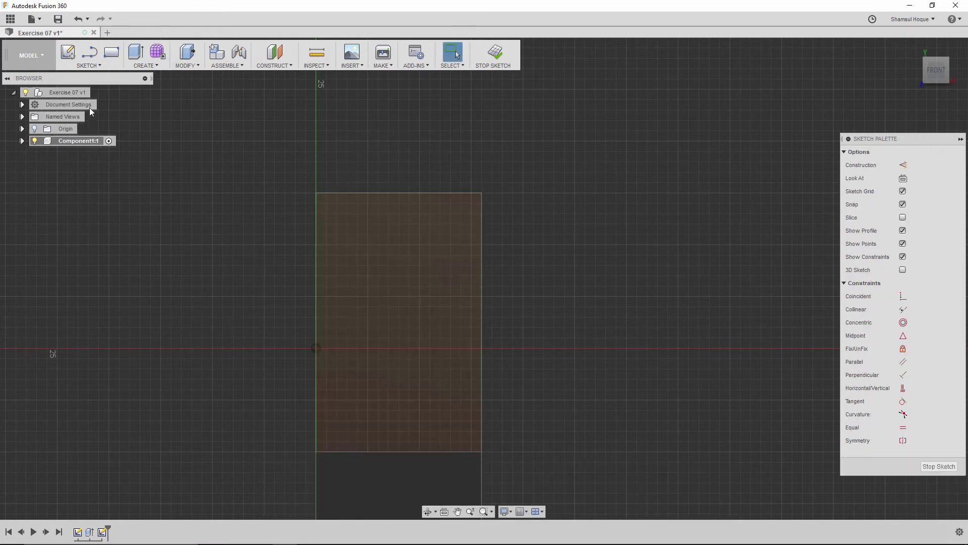
left_click(94, 65)
mouse_move(76, 111)
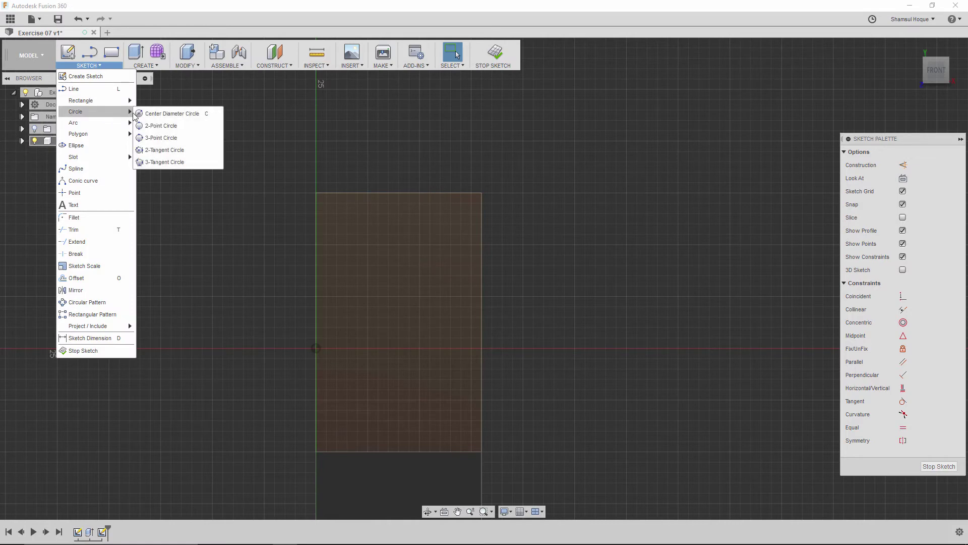
left_click(197, 119)
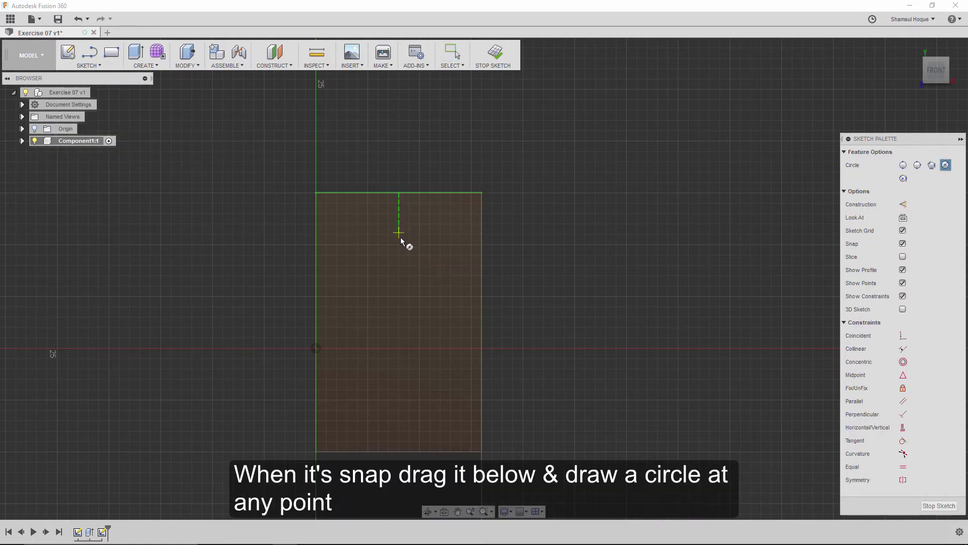
left_click(399, 259)
type("7")
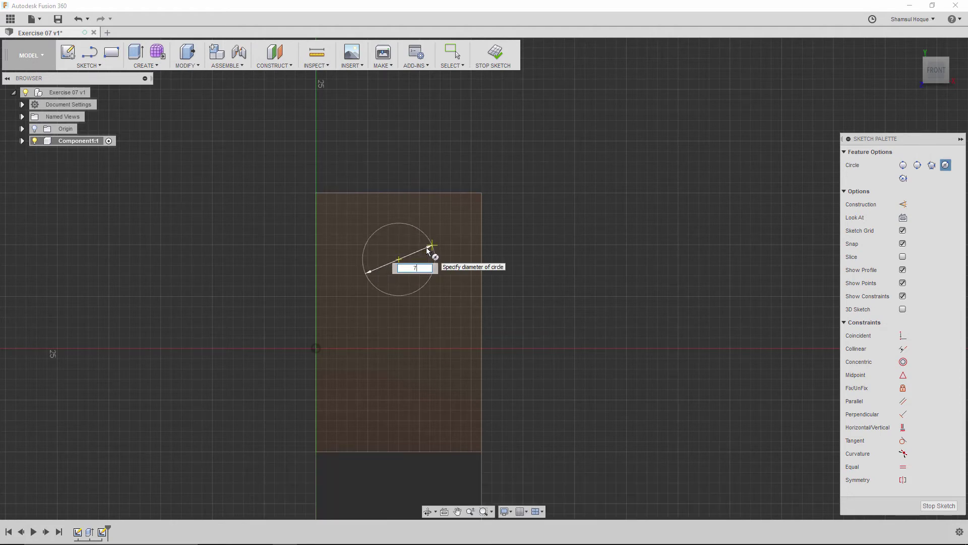
key("Return")
key("Escape")
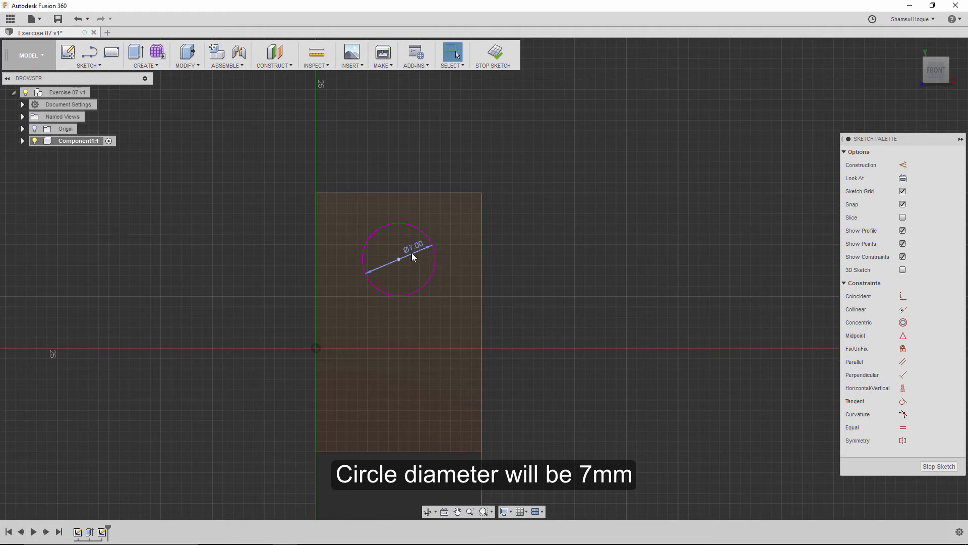
- Dimension the circle's centre 7.5 mm below the face's top edge
left_click(97, 66)
left_click(81, 338)
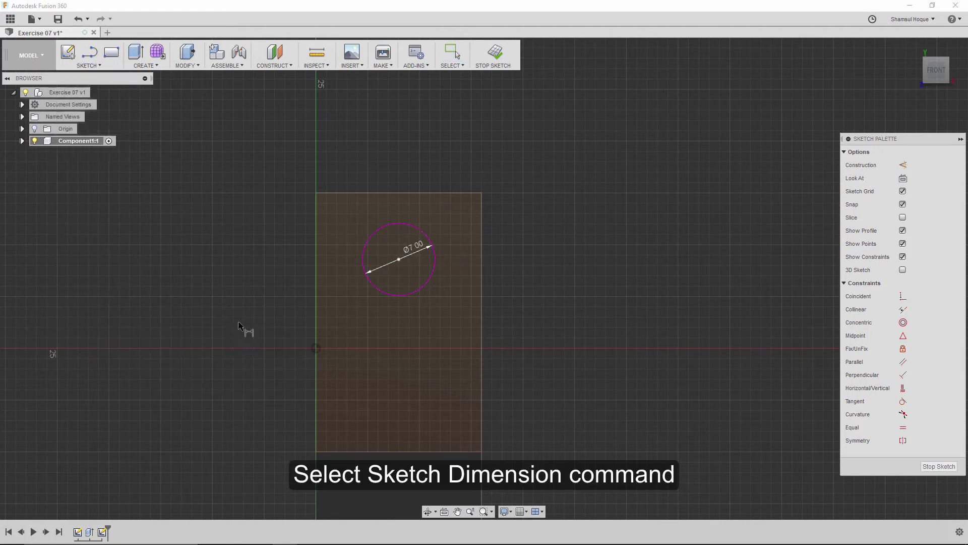
left_click(406, 192)
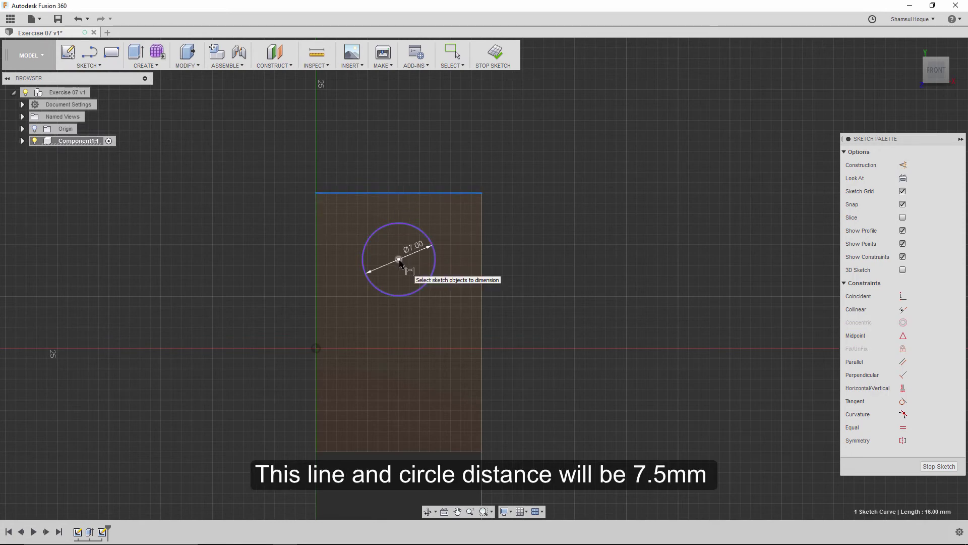
left_click(398, 261)
left_click(456, 254)
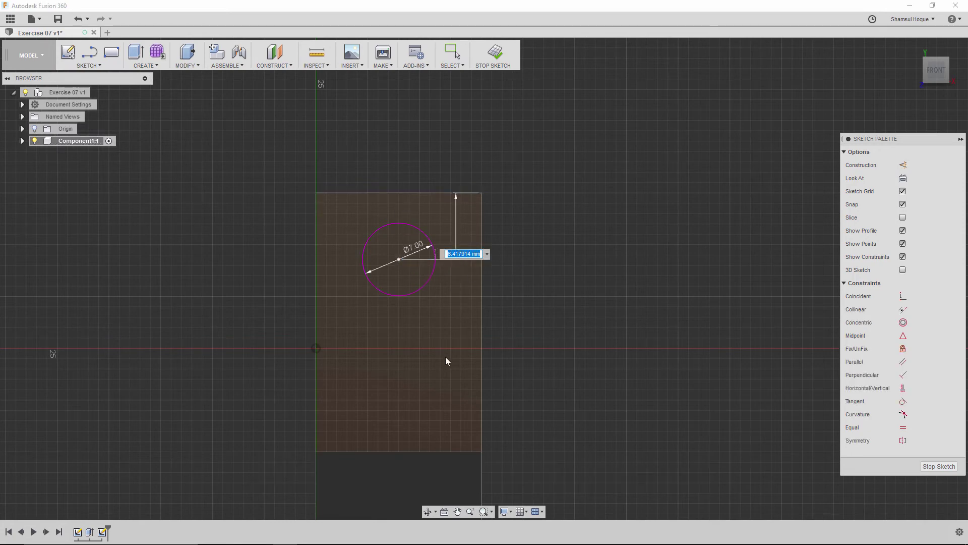
type("7.5")
key("Return")
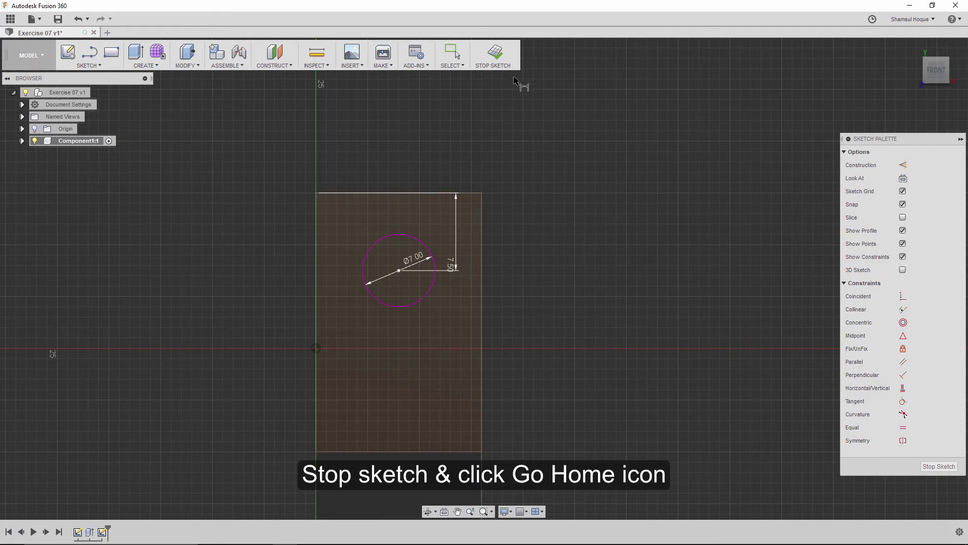
- Cut the 7 mm circle through all, holing both uprights
left_click(497, 53)
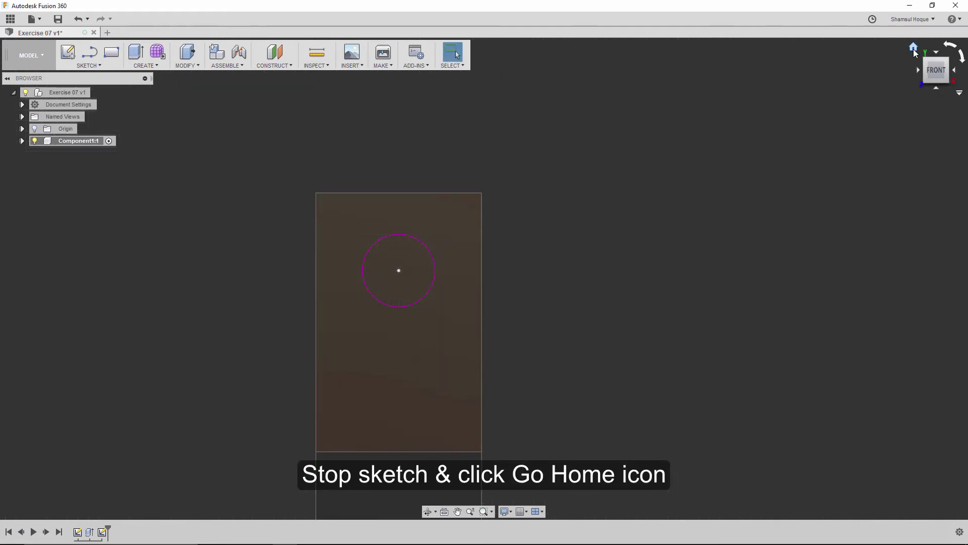
left_click(914, 47)
scroll(254, 282, "up", 3)
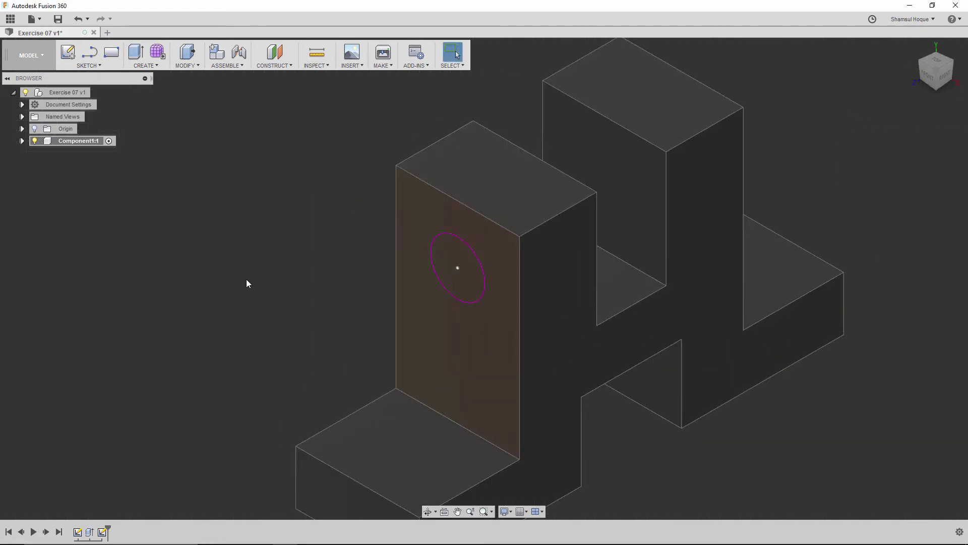
left_click(135, 52)
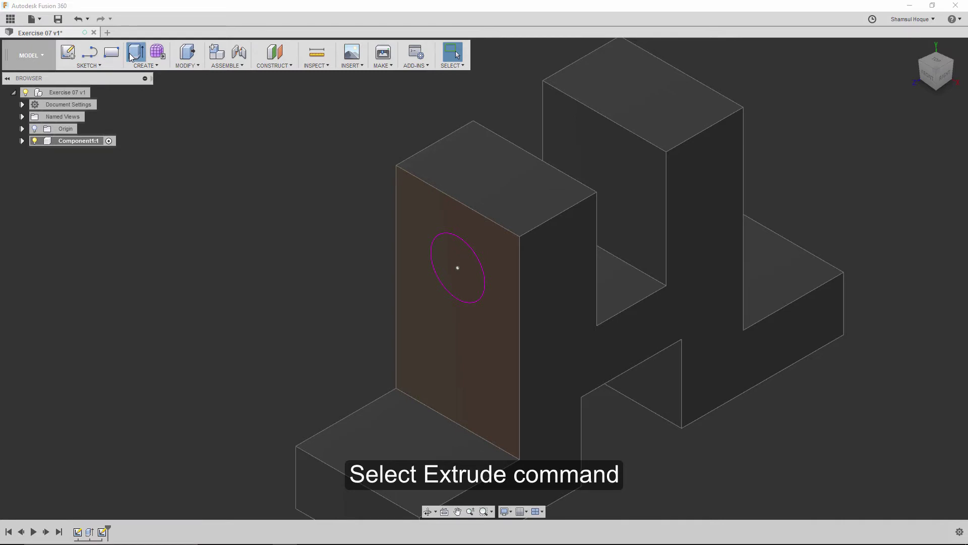
left_click(452, 292)
left_click_drag(450, 270, 487, 272)
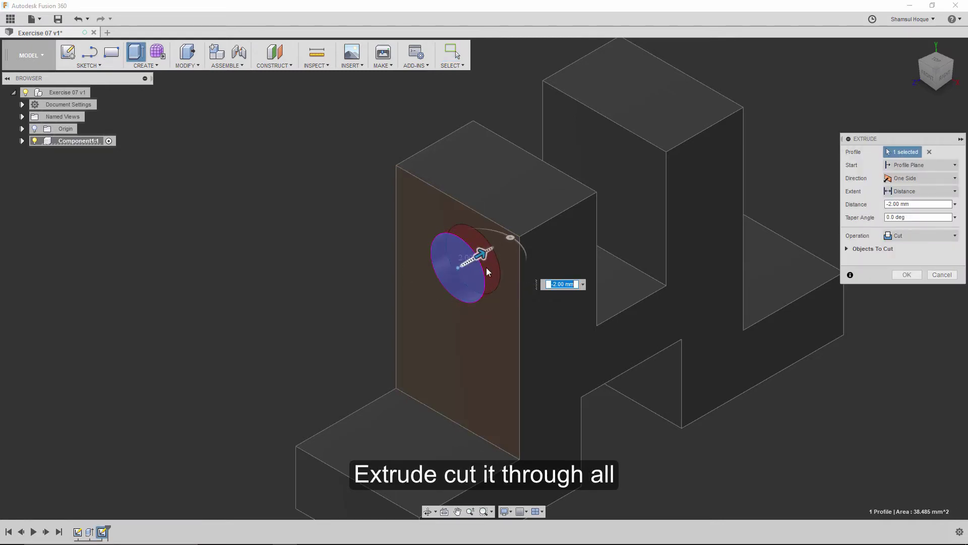
left_click(912, 192)
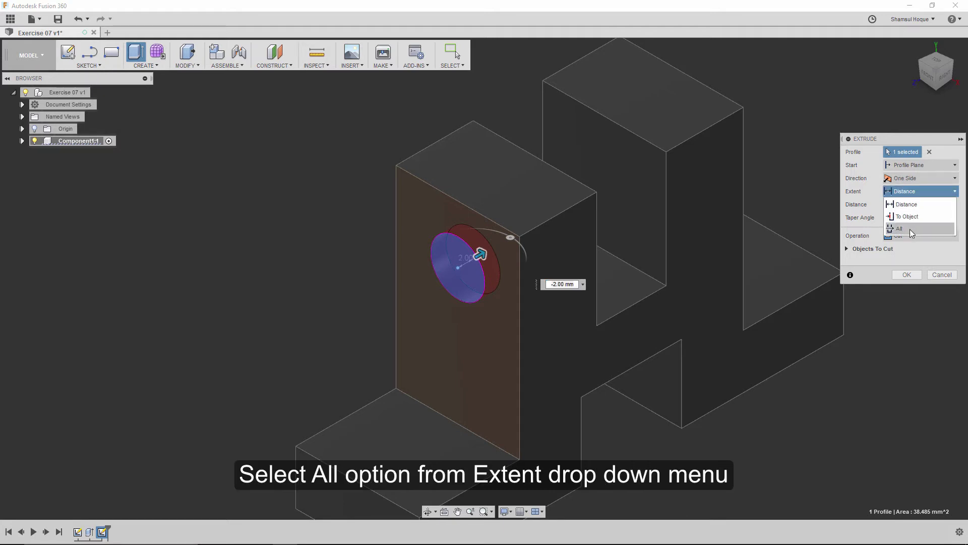
left_click(911, 229)
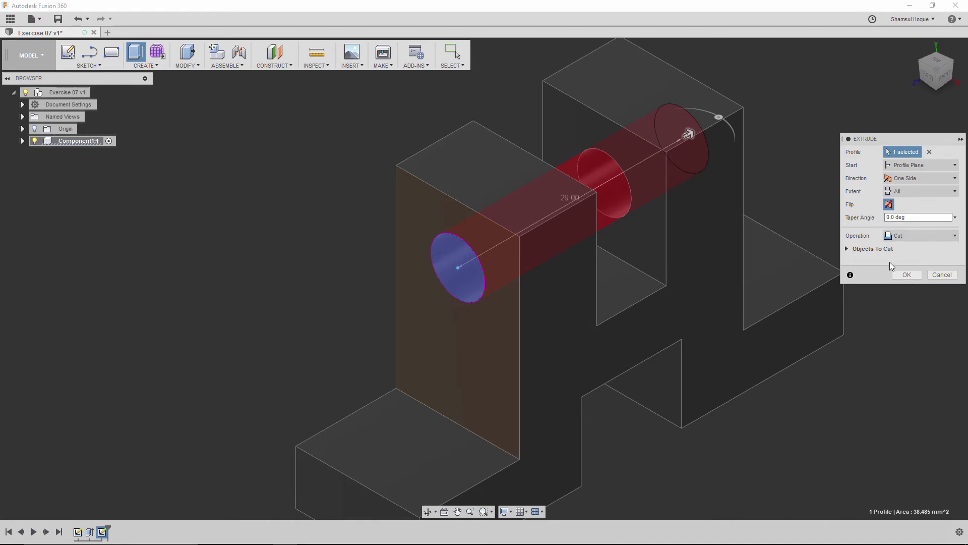
left_click(907, 274)
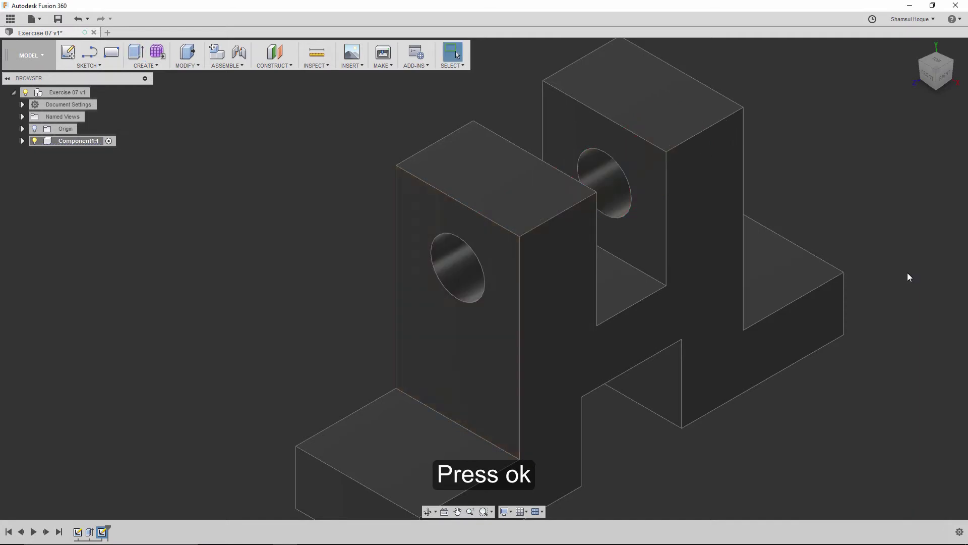
- Orbit to the other side and start a sketch on the base's end face
scroll(414, 204, "down", 3)
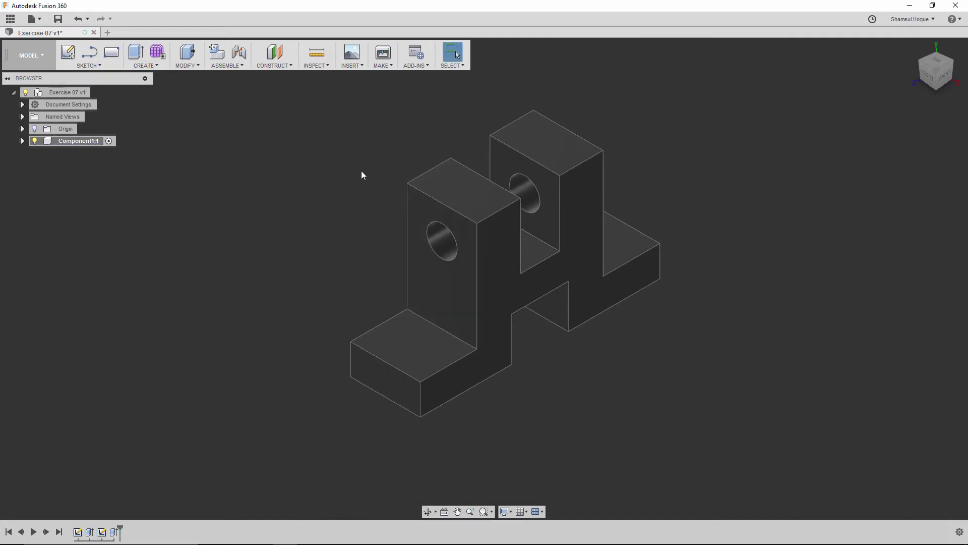
mouse_move(675, 206)
middle_mouse_down("shift")
mouse_move(592, 172)
mouse_move(649, 217)
mouse_move(519, 389)
middle_mouse_up("shift")
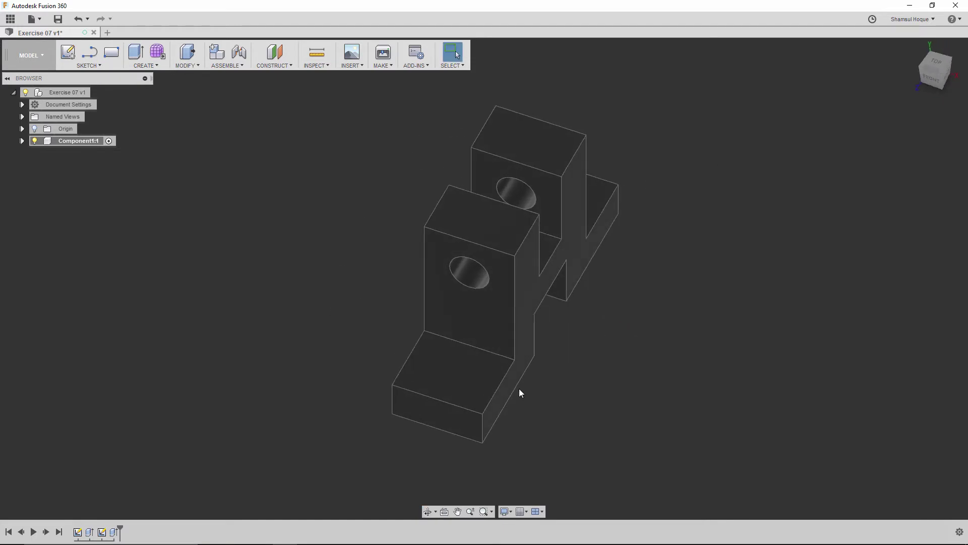
scroll(550, 382, "up", 3)
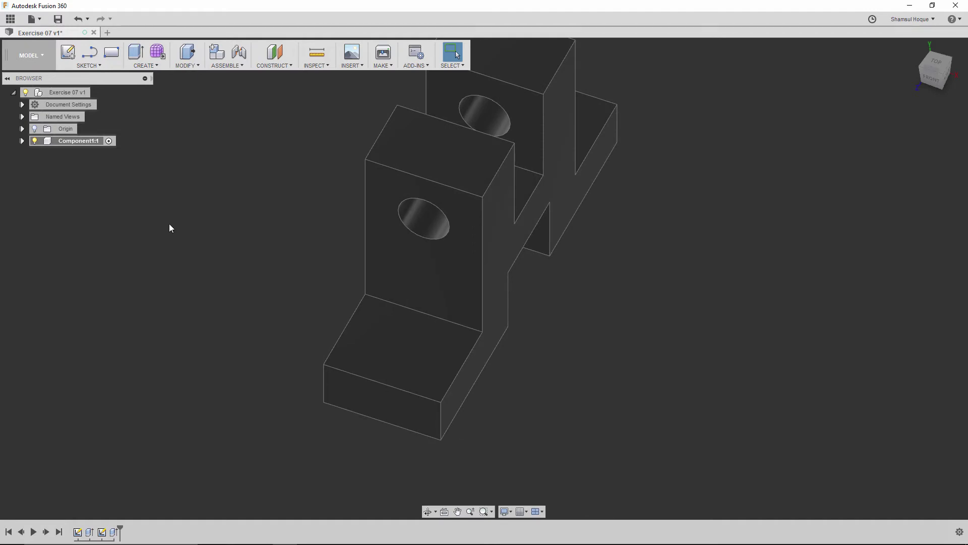
left_click(72, 54)
left_click(438, 375)
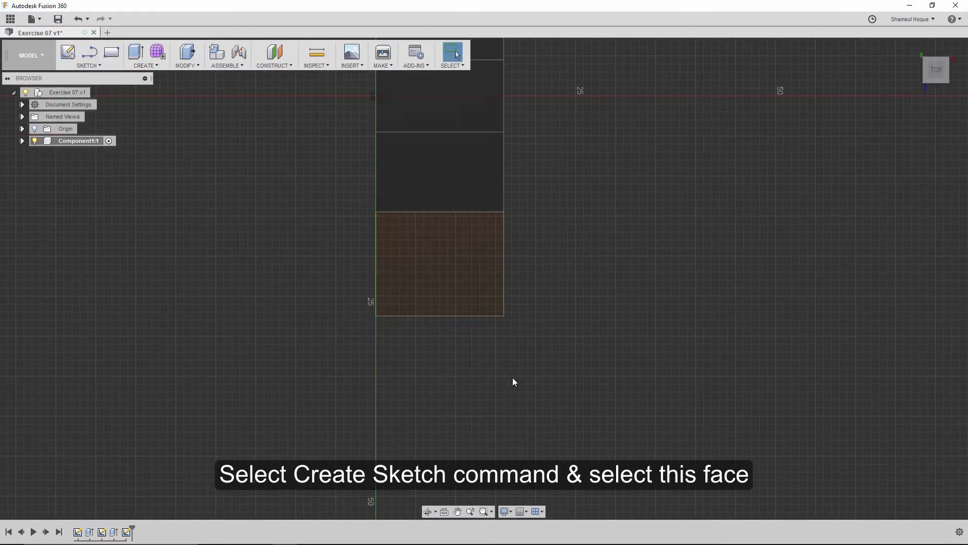
scroll(247, 348, "up", 1)
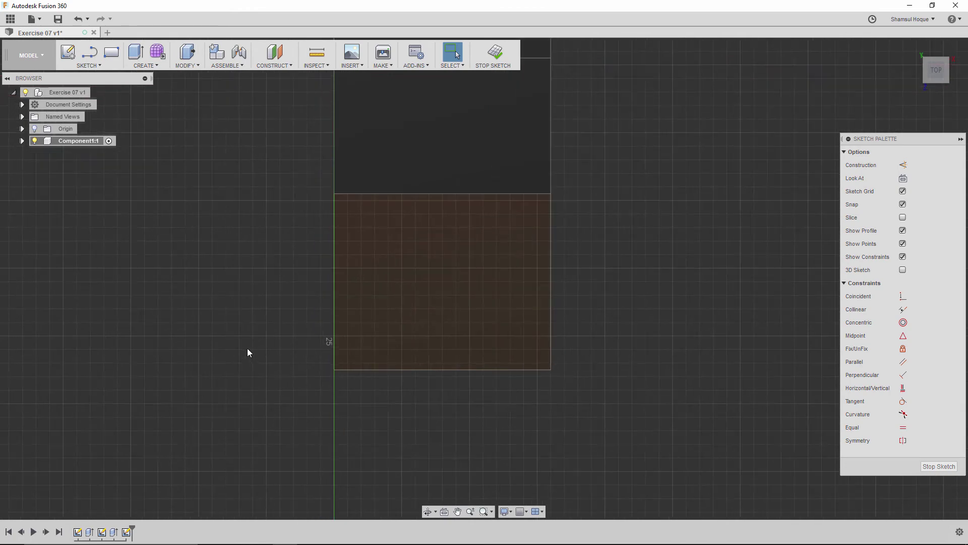
scroll(177, 307, "down", 1)
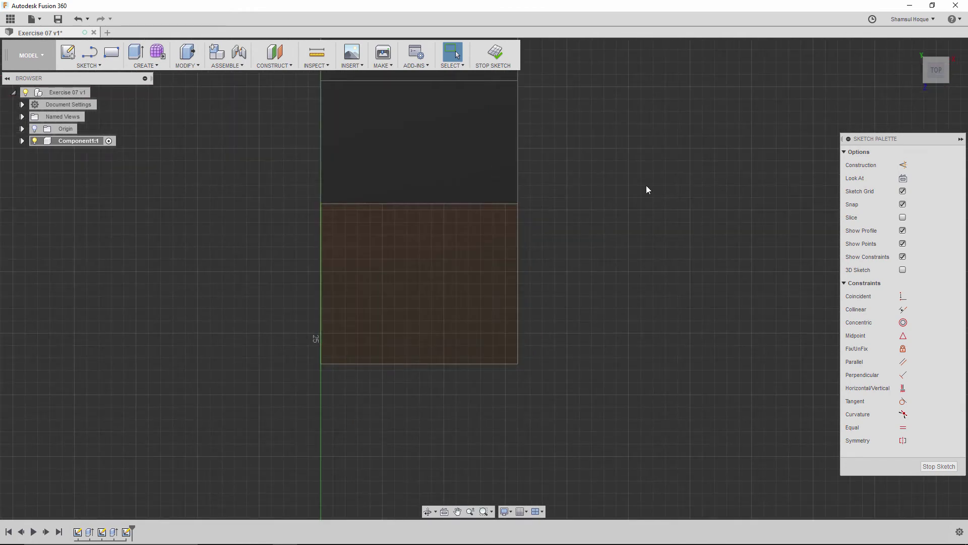
scroll(647, 184, "up", 1)
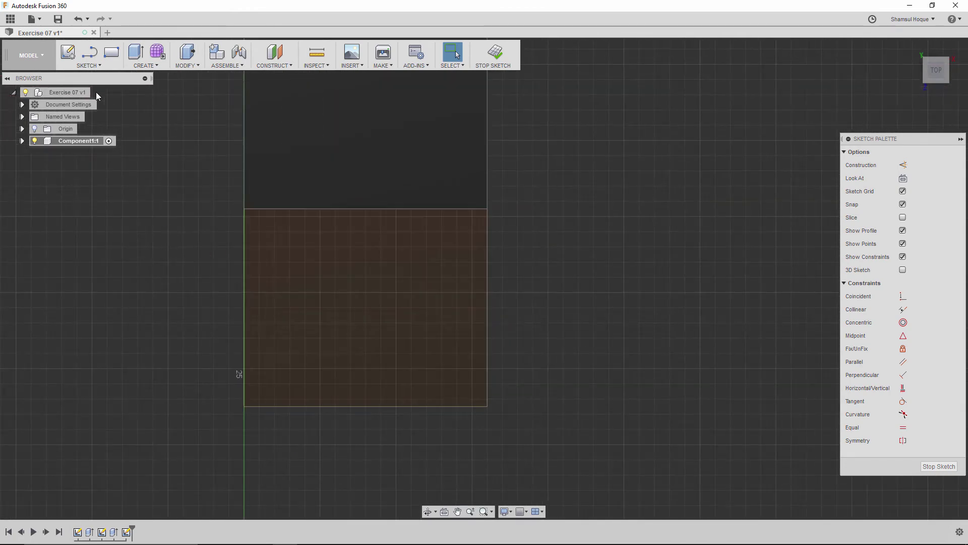
- Draw a 2-point rectangle in the base face's bottom-right corner
left_click(112, 57)
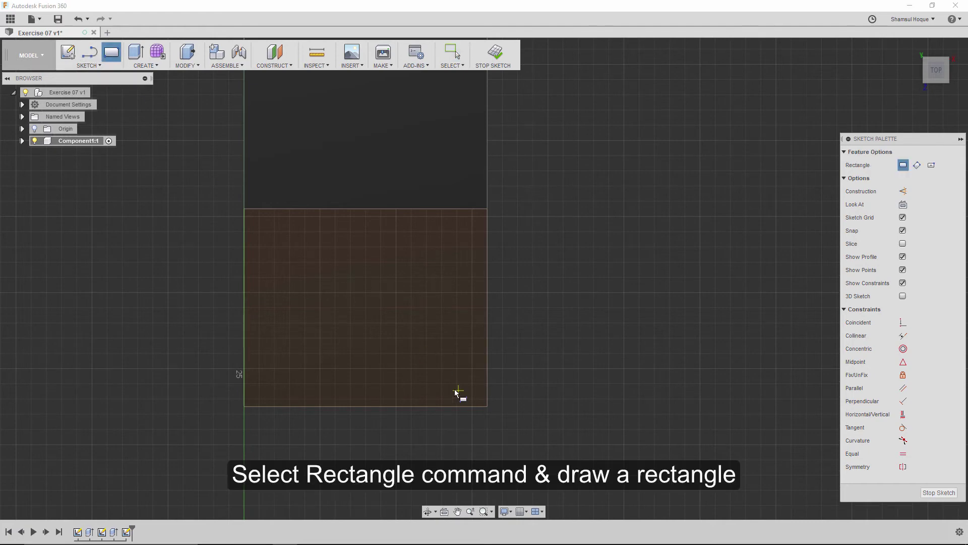
left_click(487, 406)
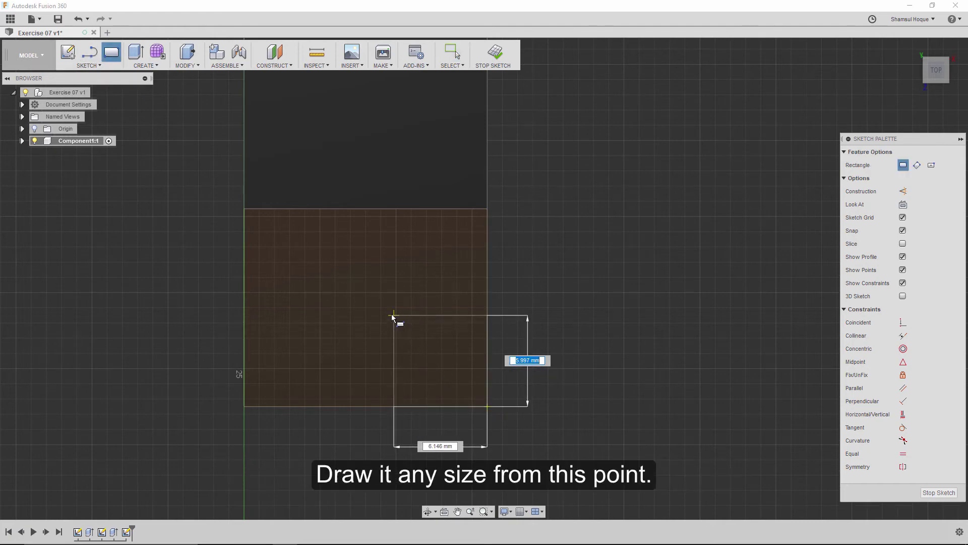
left_click(367, 306)
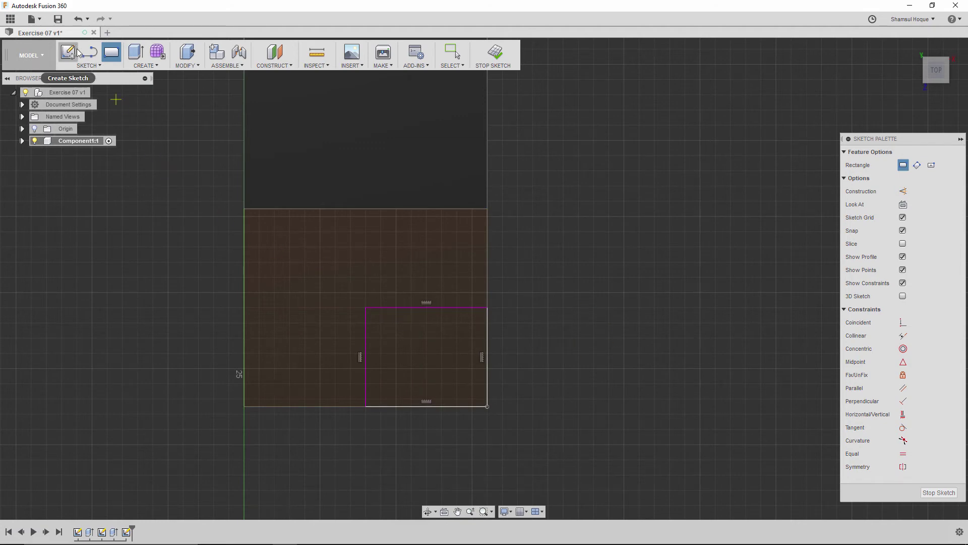
- Dimension the rectangle 10 mm from the left edge and 5.5 mm below the top edge
left_click(88, 66)
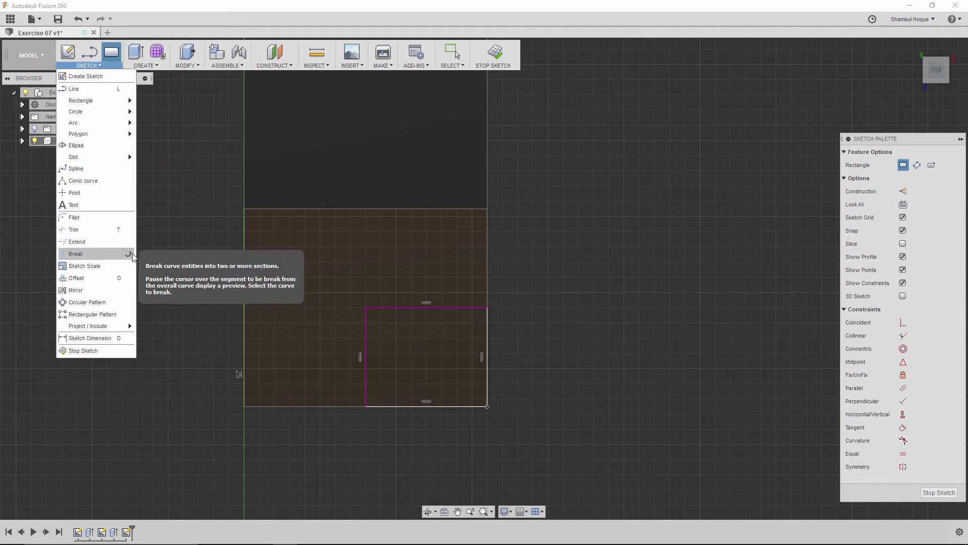
left_click(90, 338)
left_click(244, 361)
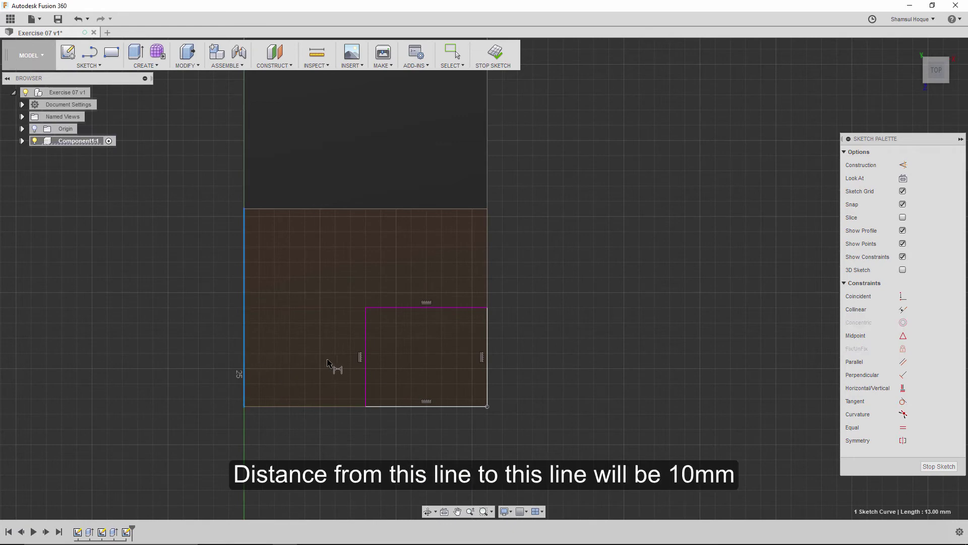
left_click(366, 359)
left_click(316, 364)
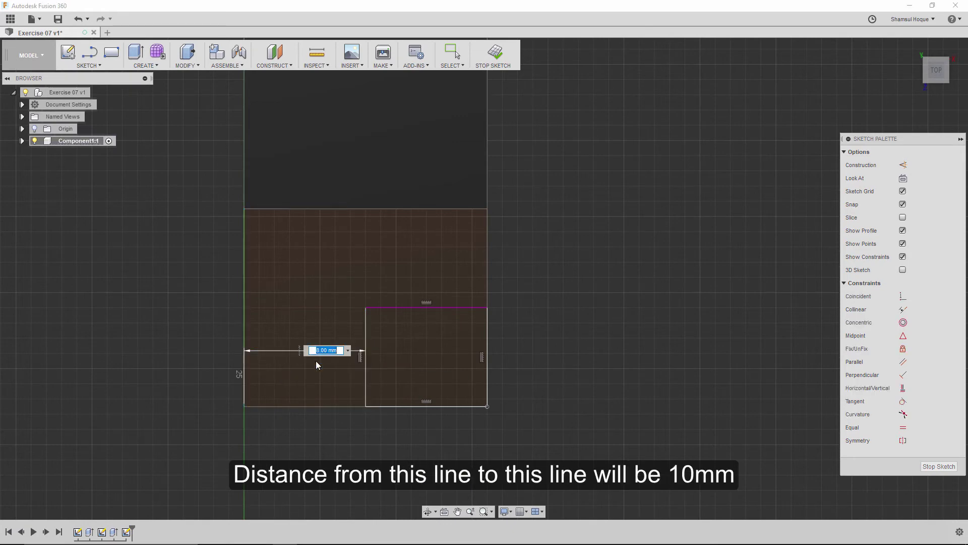
type("10")
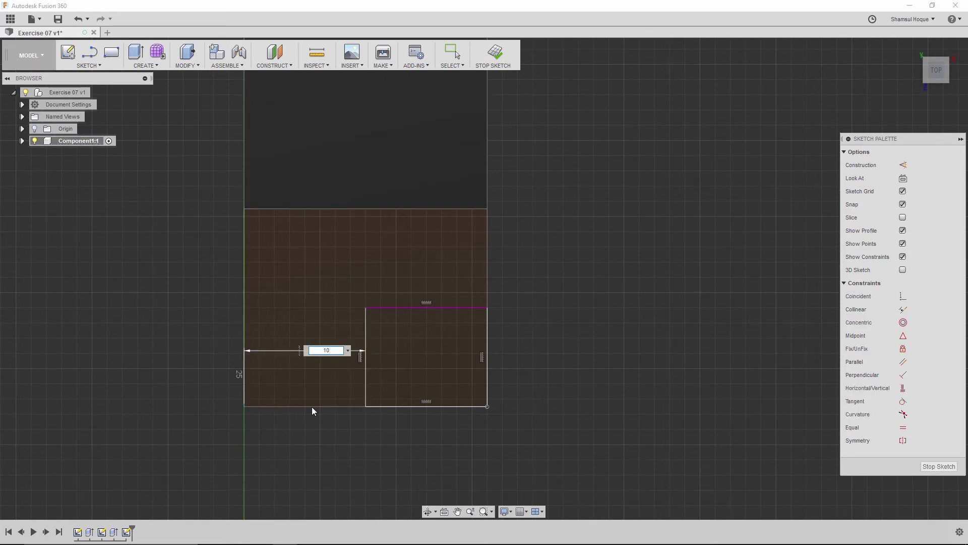
key("Return")
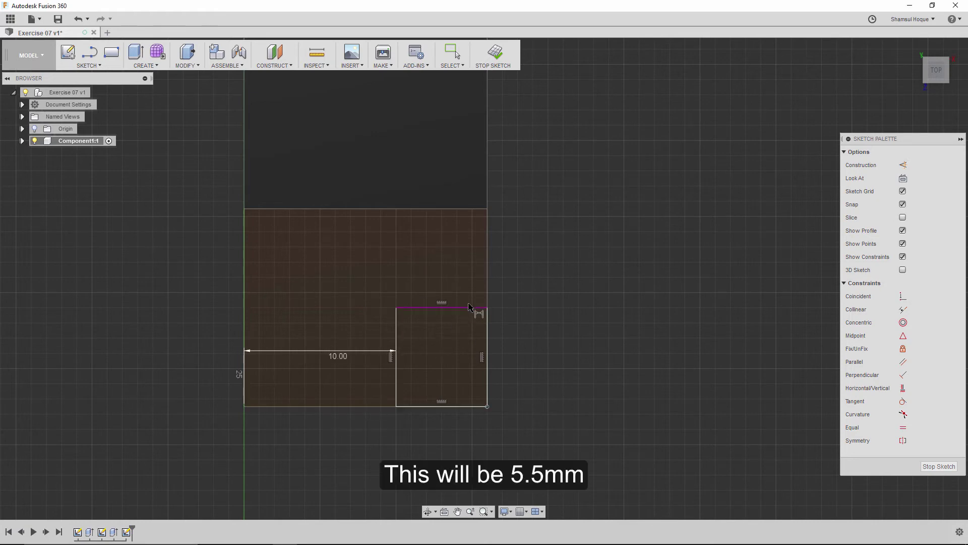
left_click(471, 307)
left_click(471, 209)
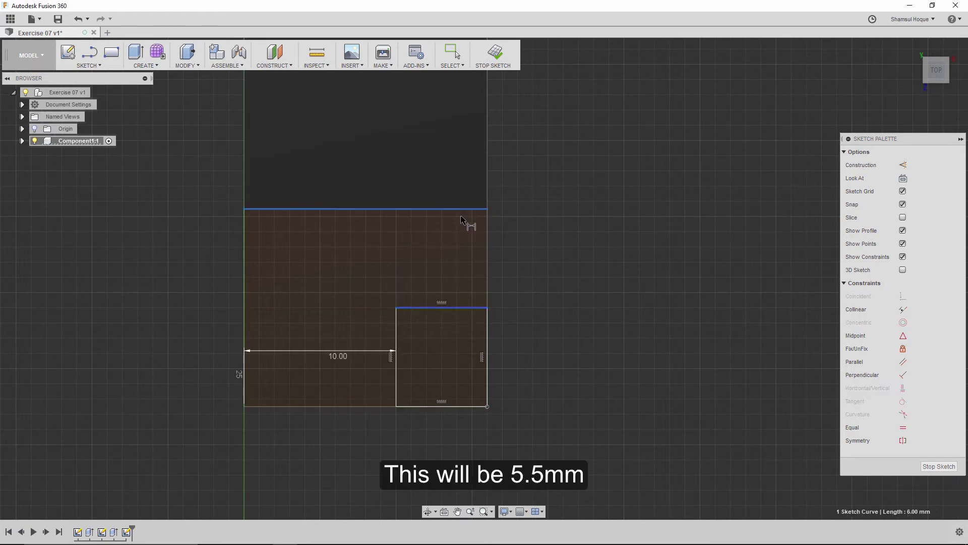
left_click(361, 265)
type("5.5")
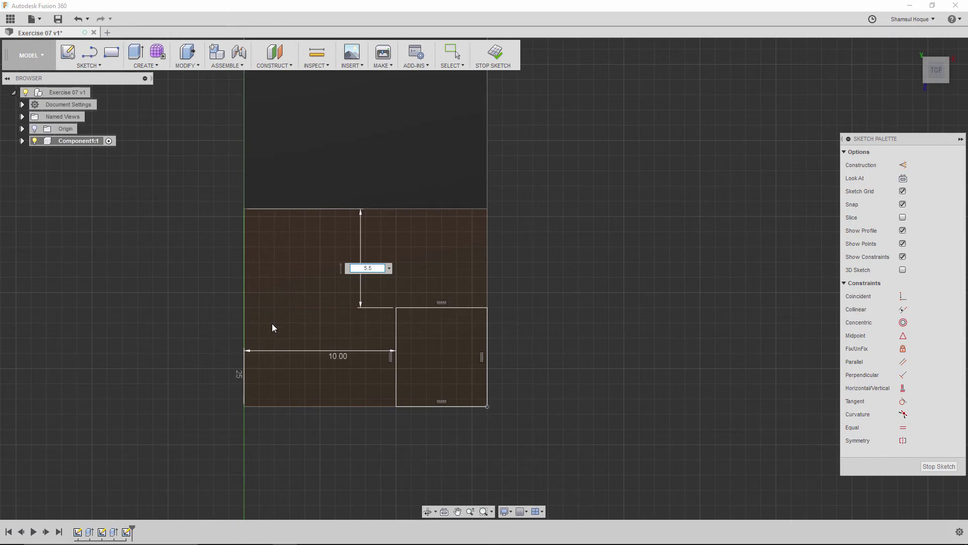
key("Return")
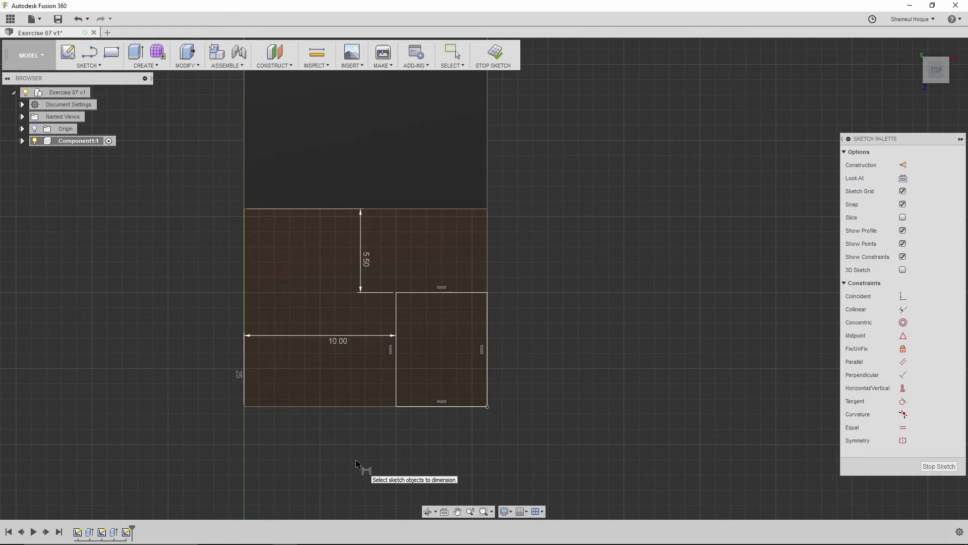
- Draw a diagonal across the square and trim its vertical and top lines
left_click(90, 52)
left_click(396, 407)
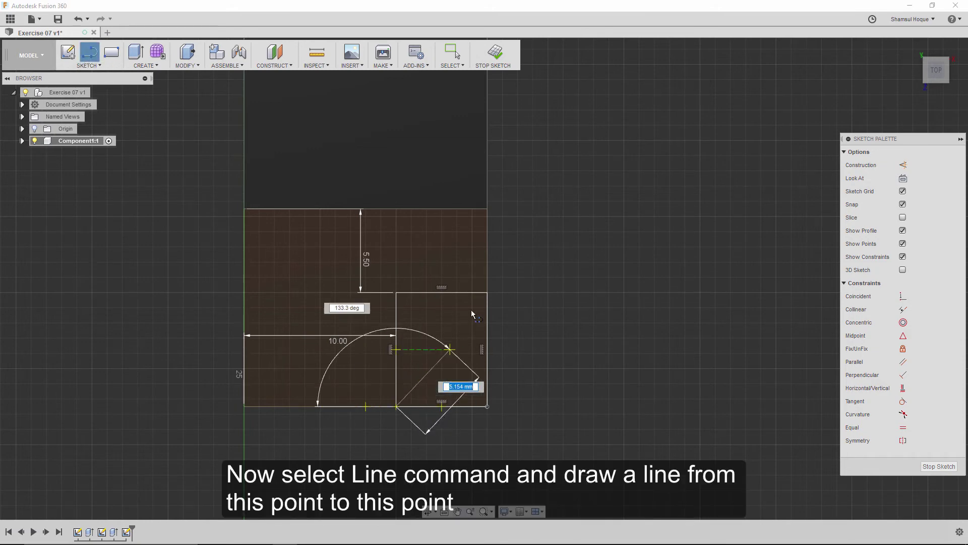
double_click(486, 293)
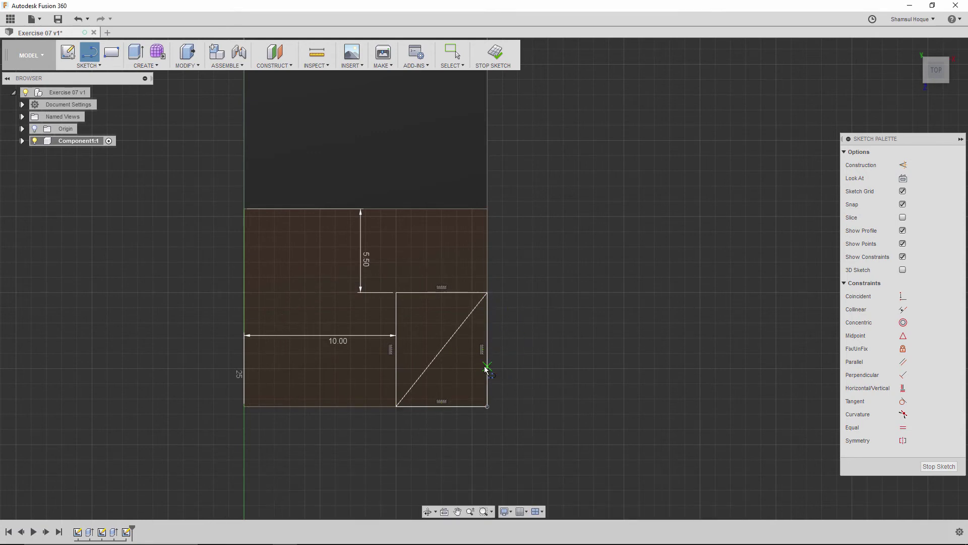
left_click(94, 65)
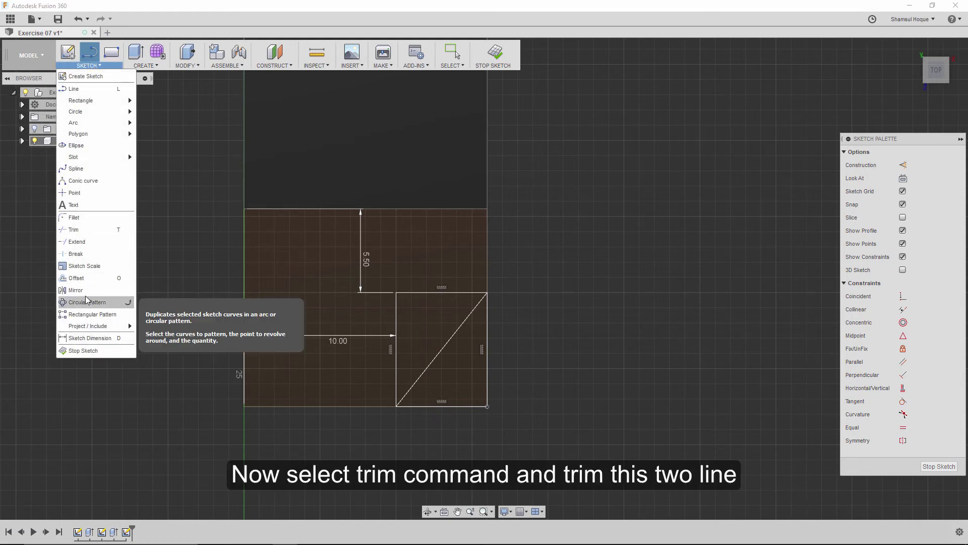
left_click(74, 229)
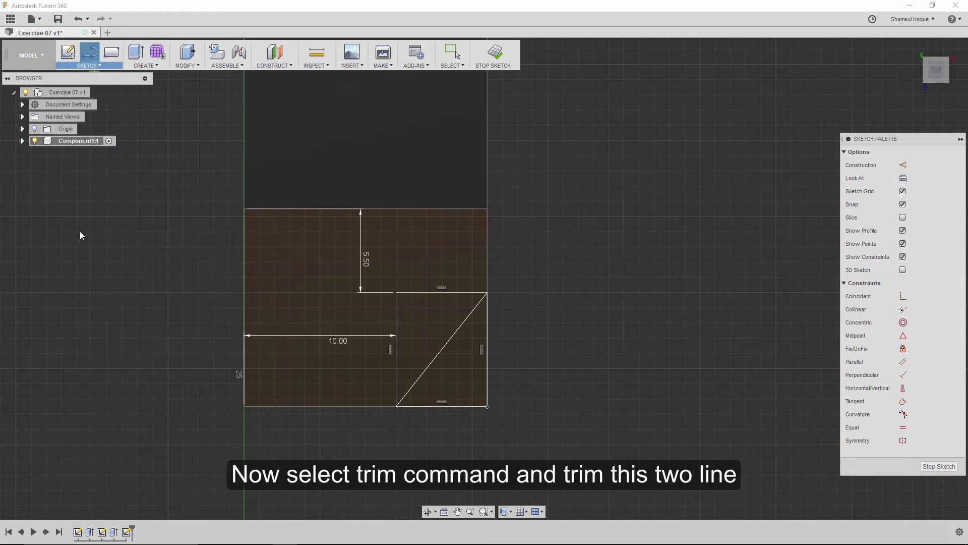
left_click(398, 316)
left_click(412, 293)
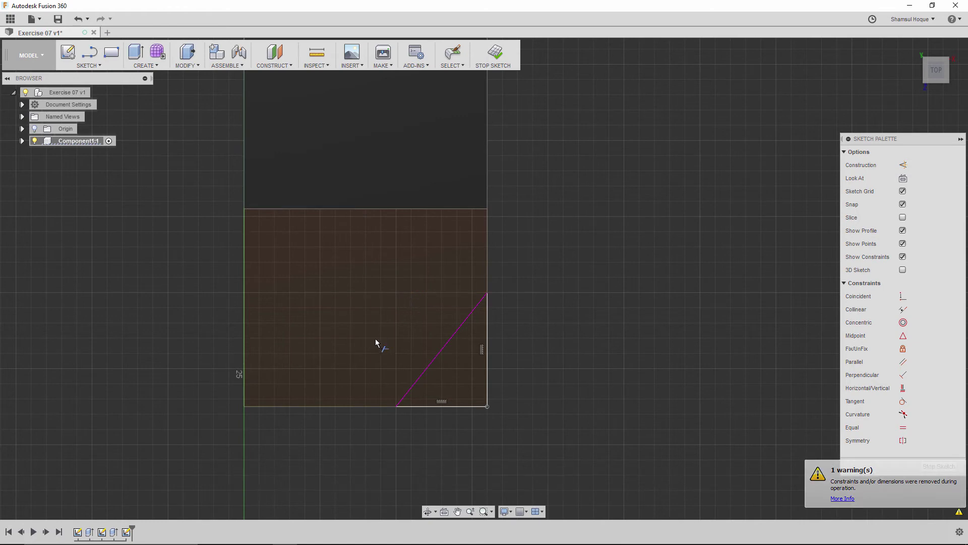
- Finish the sketch, return to the home view, and begin extruding the triangle
left_click(495, 53)
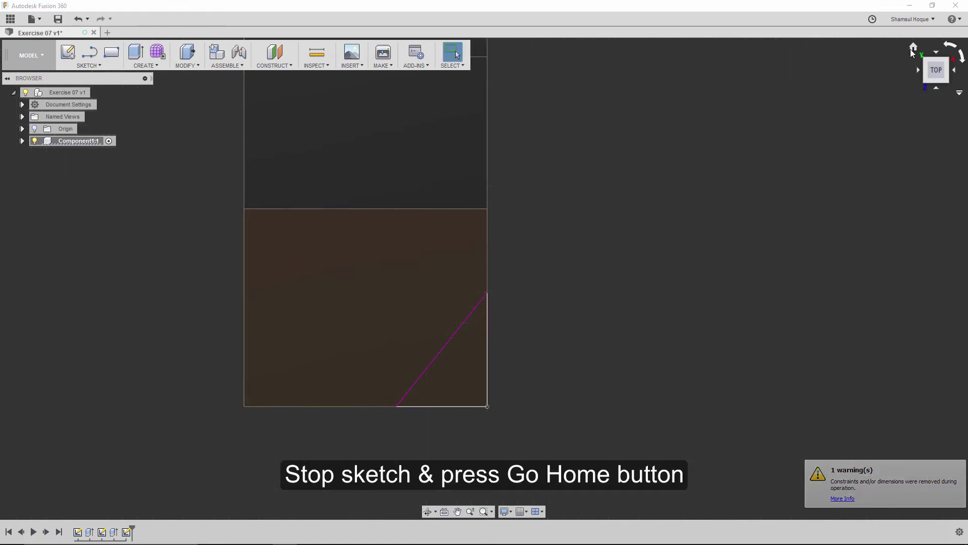
left_click(913, 49)
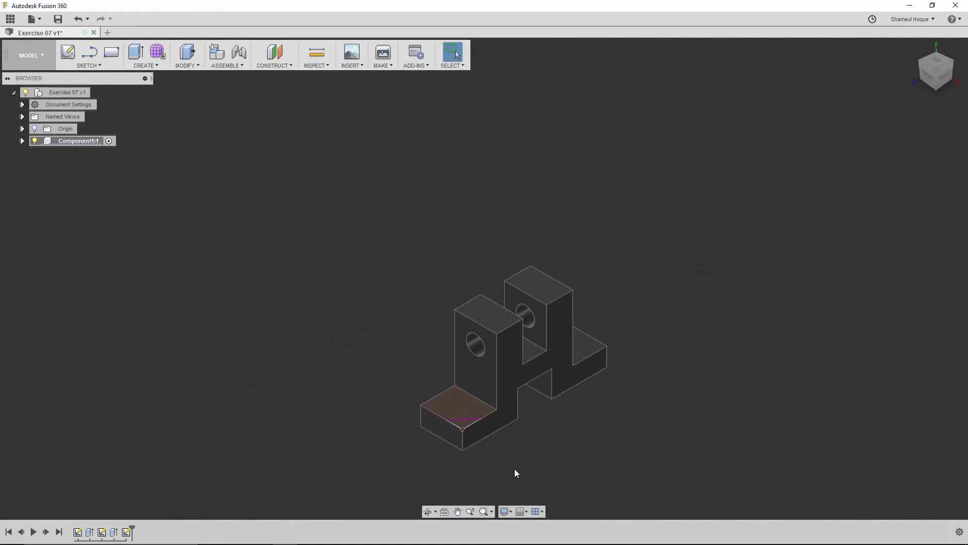
scroll(515, 467, "up", 5)
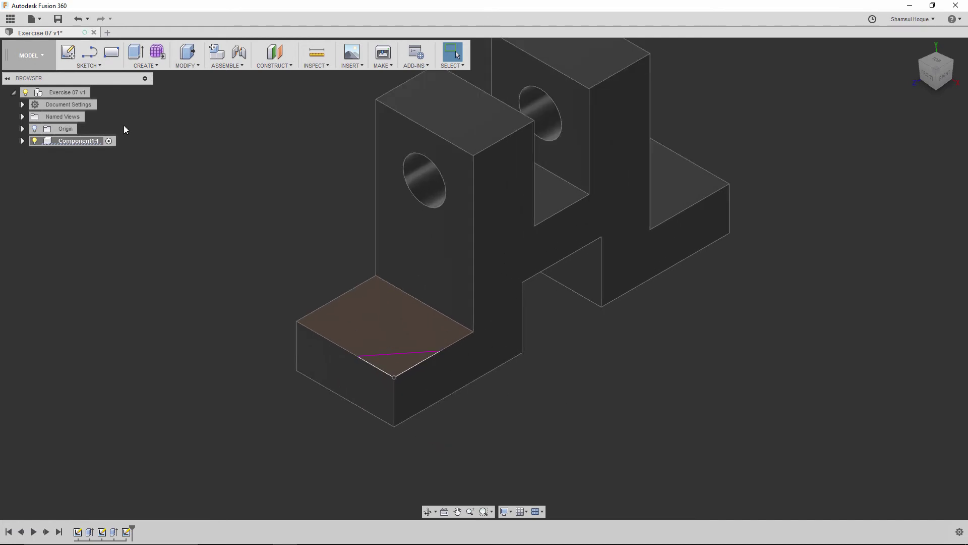
left_click(136, 52)
- Cut the triangular profile through all to chamfer the front base corner
left_click(402, 367)
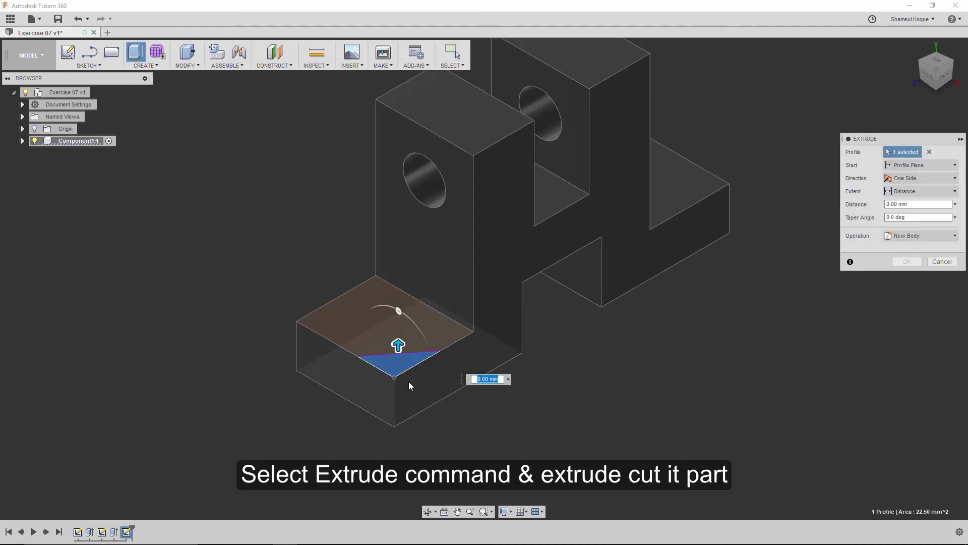
left_click_drag(402, 376, 402, 389)
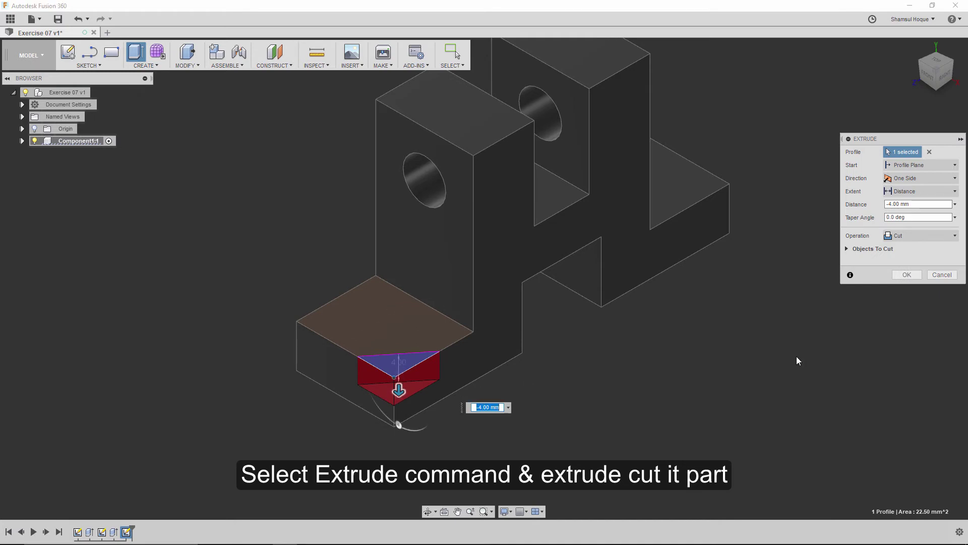
left_click(906, 192)
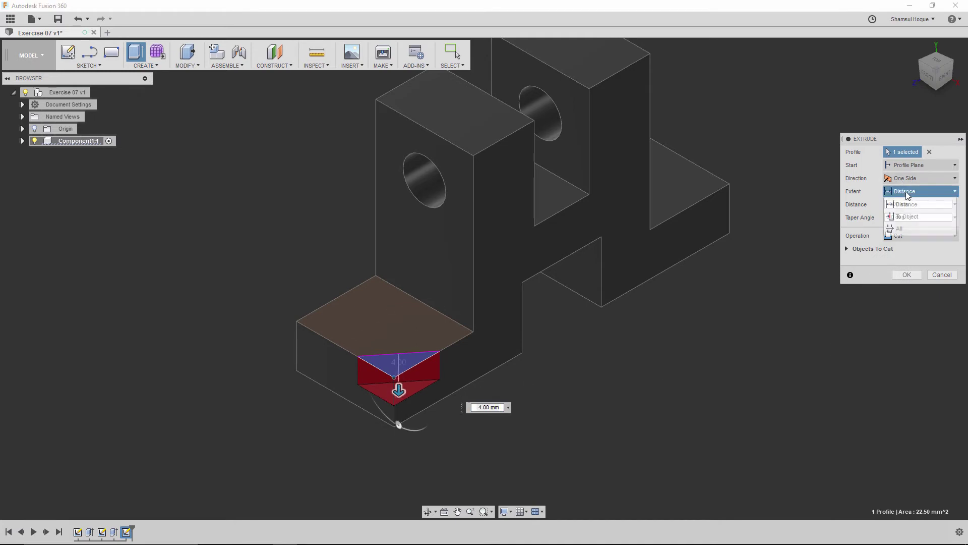
left_click(903, 228)
left_click(909, 275)
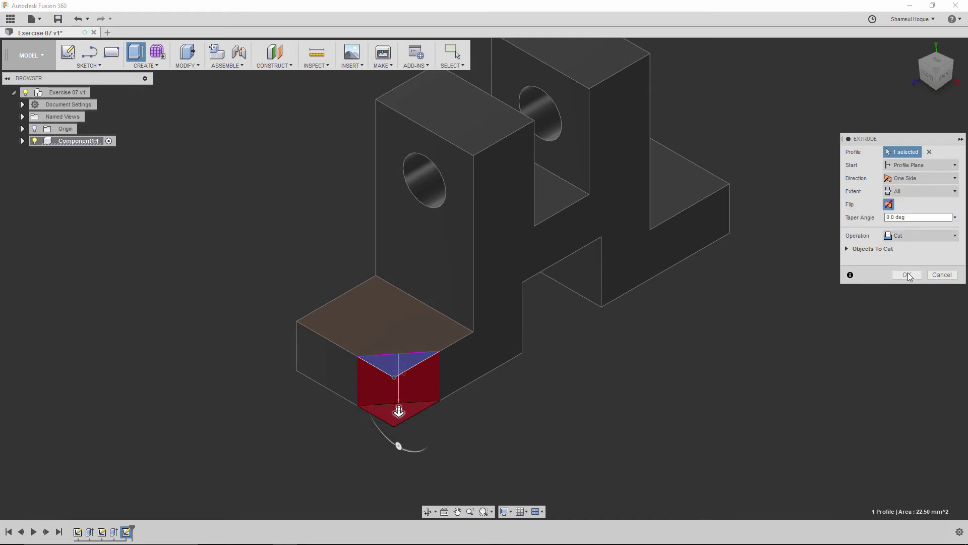
- Measure the chamfered base edge, reading 10.00 mm
scroll(633, 366, "down", 1)
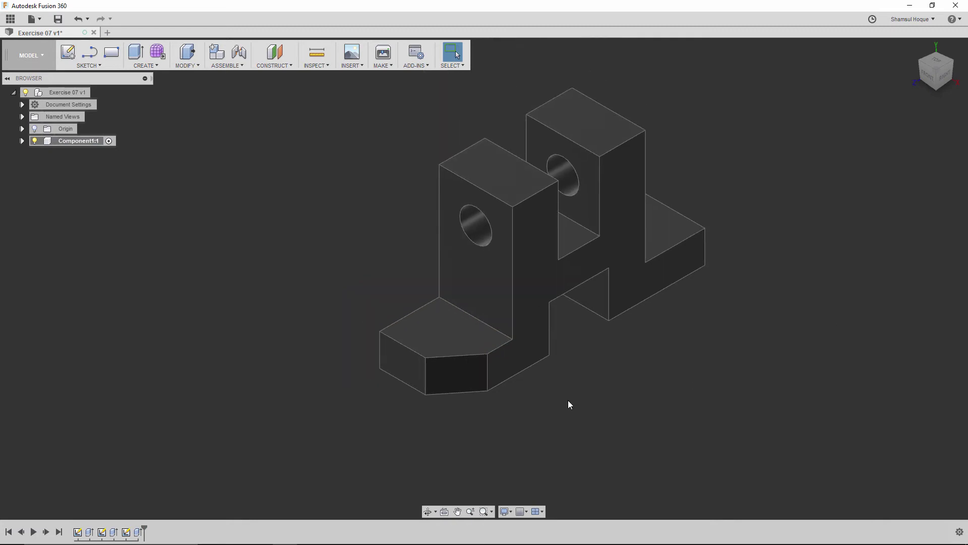
scroll(568, 405, "up", 3)
scroll(452, 438, "up", 1)
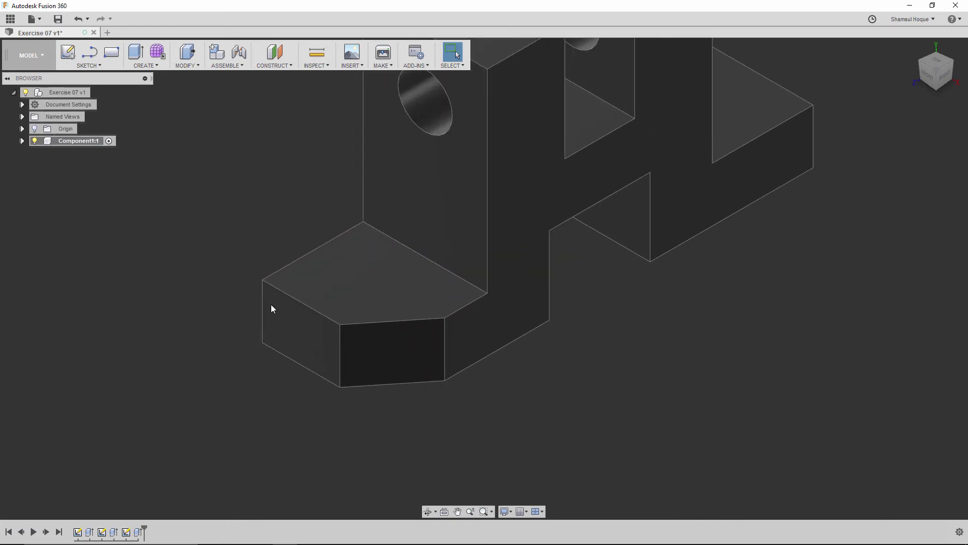
left_click(316, 52)
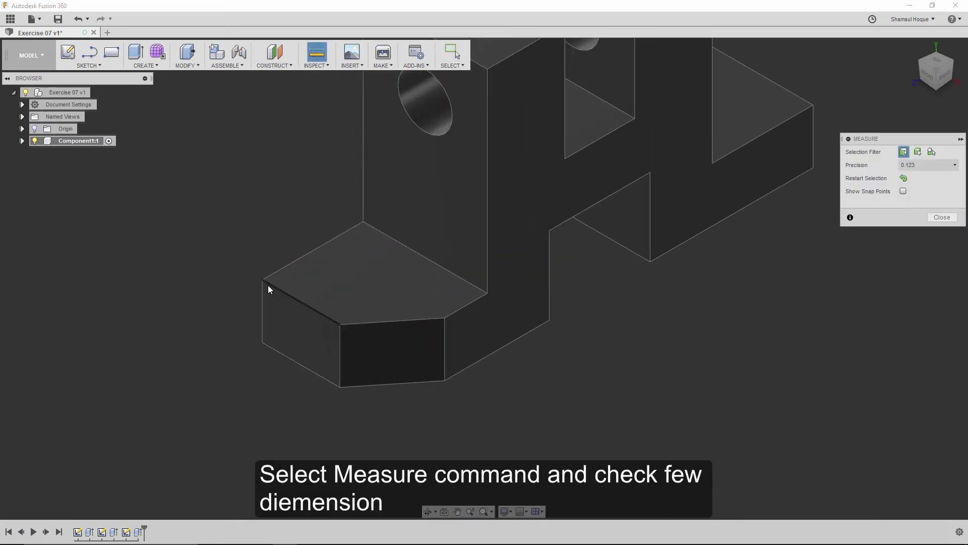
left_click(262, 279)
left_click(340, 324)
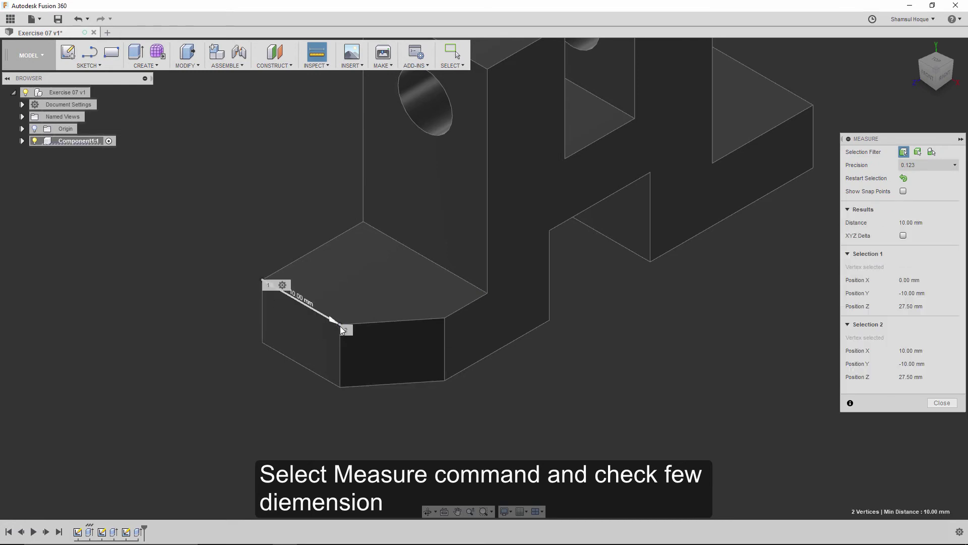
- Measure the 5.50 mm step height, then clear it and pan the part lower
left_click(210, 396)
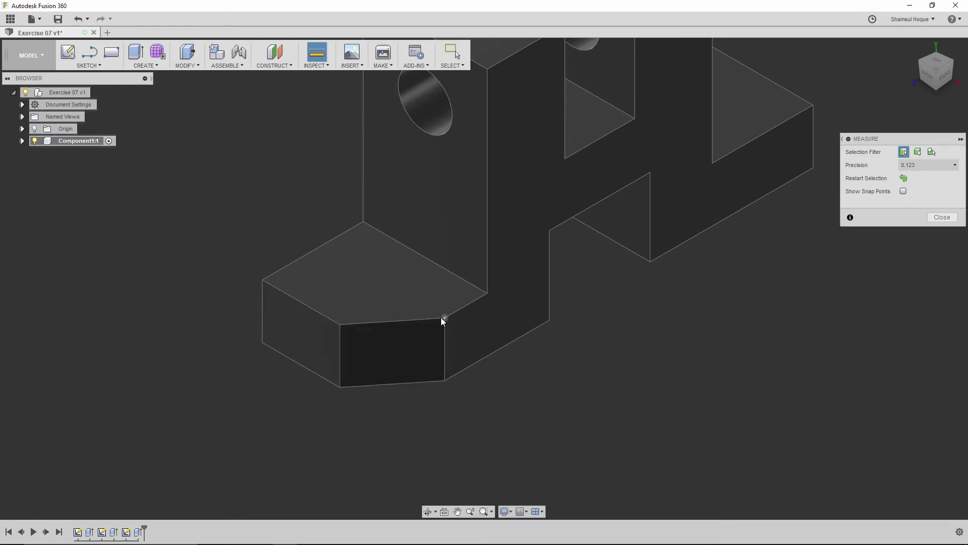
left_click(487, 293)
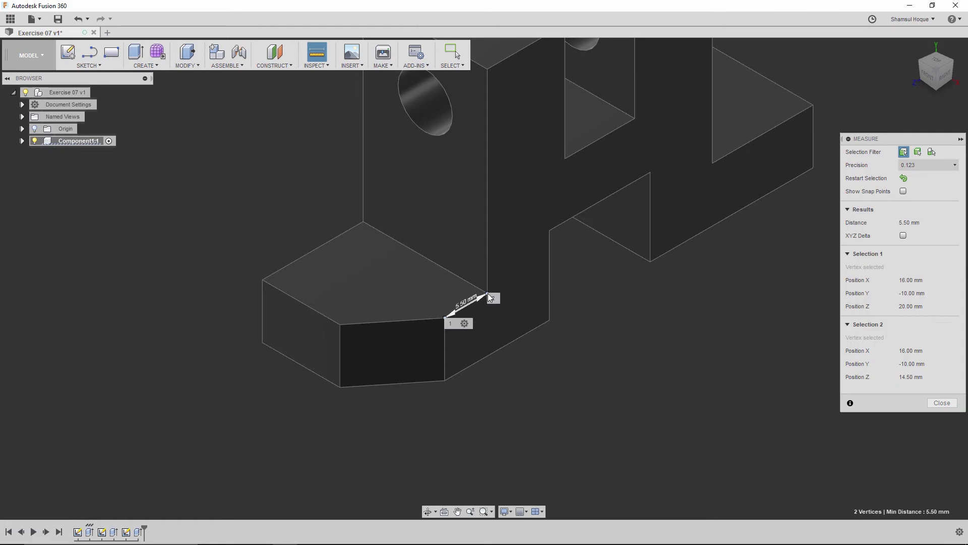
scroll(477, 322, "up", 2)
scroll(478, 317, "up", 1)
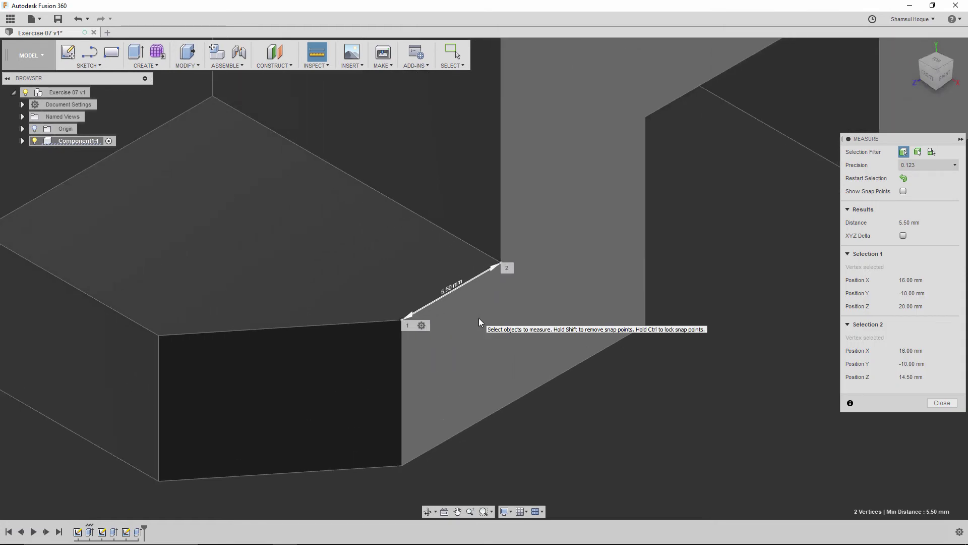
scroll(480, 317, "down", 1)
scroll(480, 318, "down", 2)
left_click(274, 373)
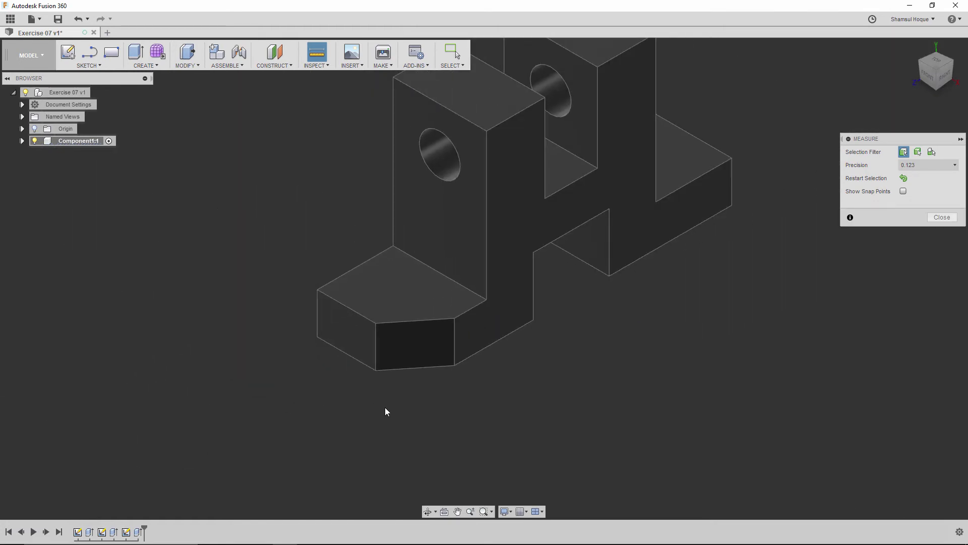
scroll(485, 371, "down", 1)
scroll(547, 355, "down", 1)
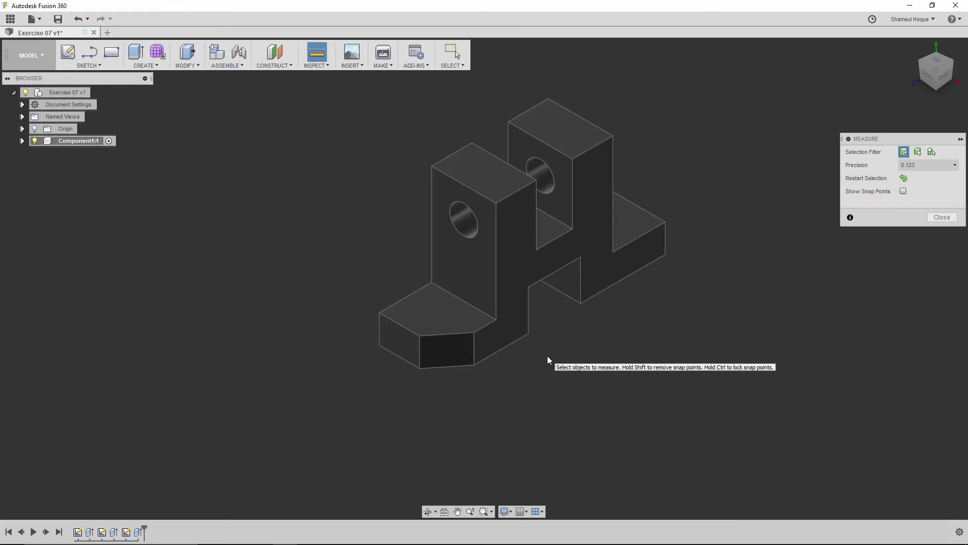
scroll(546, 355, "up", 3)
mouse_move(644, 303)
middle_mouse_down()
mouse_move(652, 356)
mouse_move(637, 372)
middle_mouse_up()
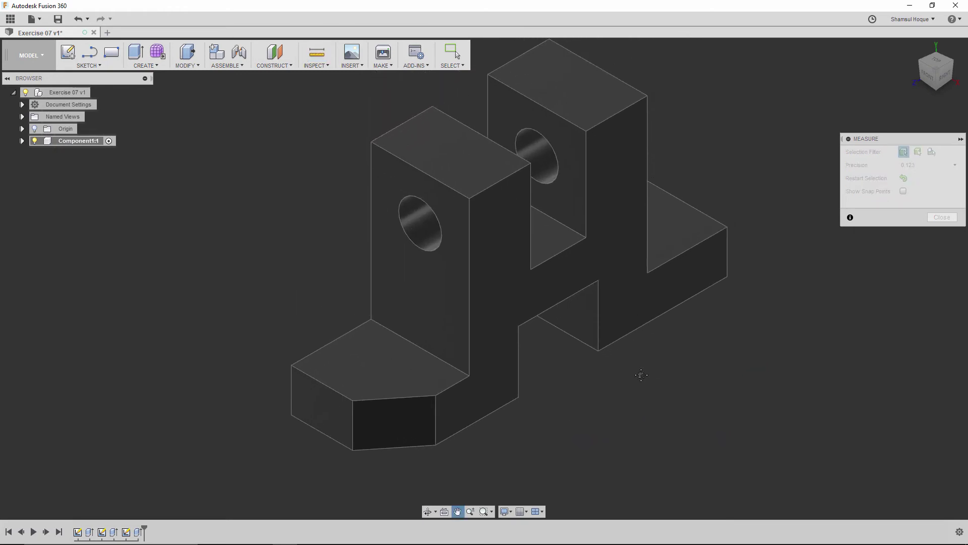
- Mirror the corner-cut feature across the central plane to chamfer the other base end
left_click(192, 65)
left_click(145, 66)
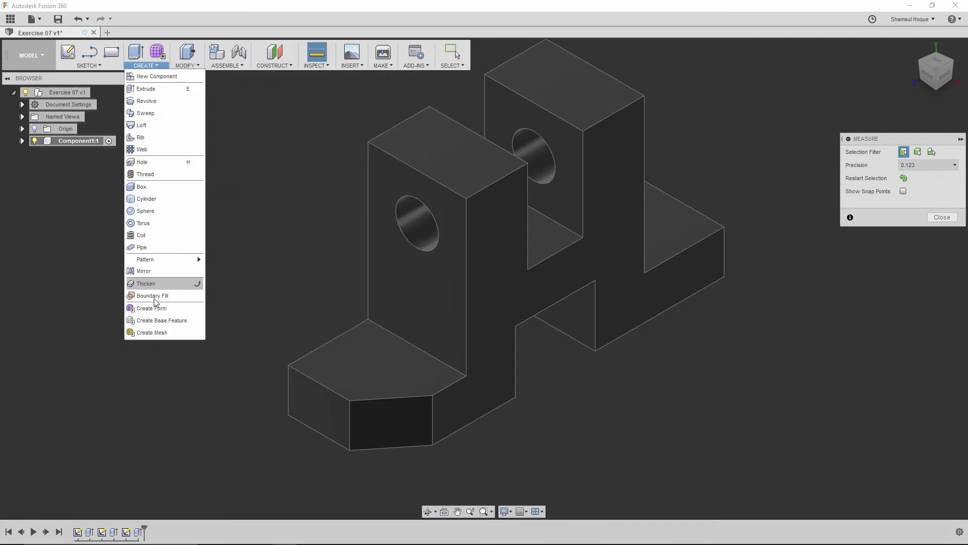
left_click(146, 271)
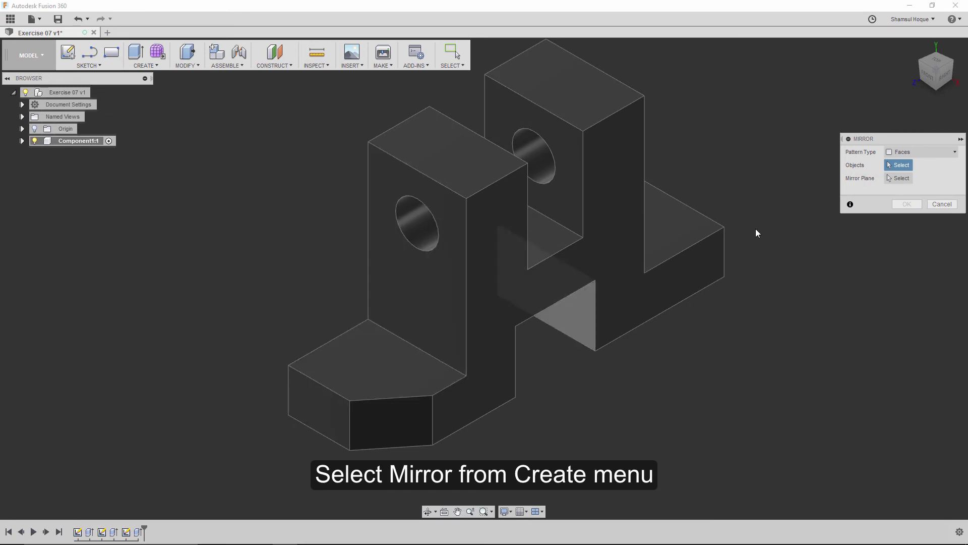
left_click(915, 152)
left_click(913, 189)
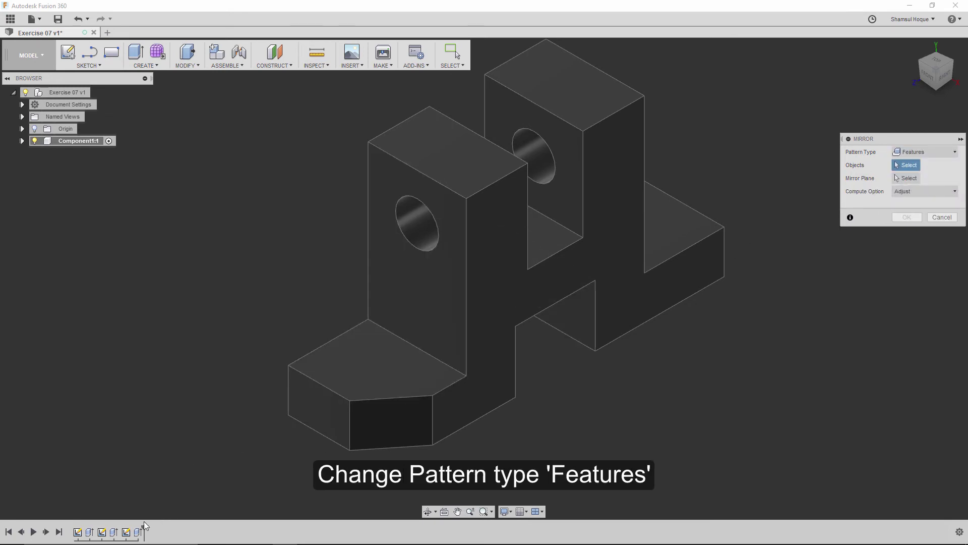
left_click(139, 533)
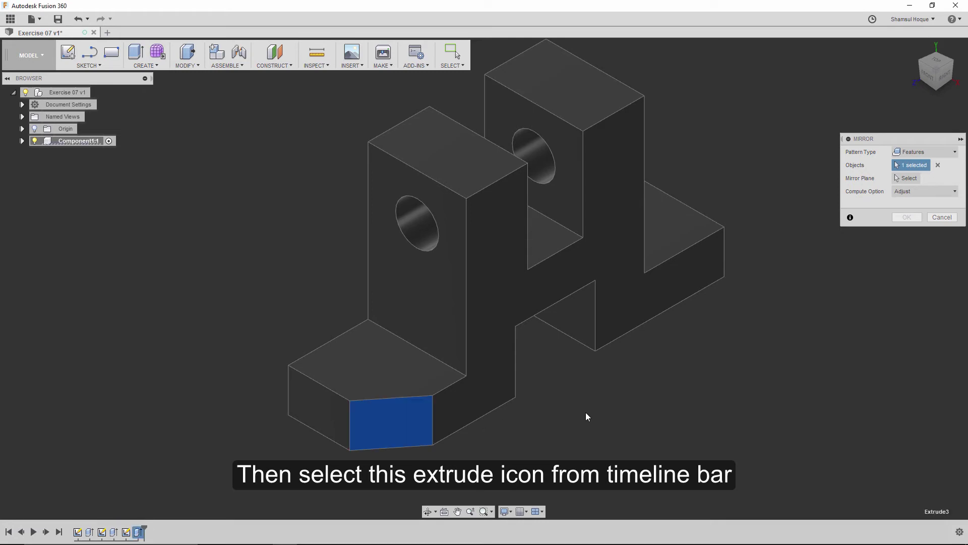
left_click(906, 181)
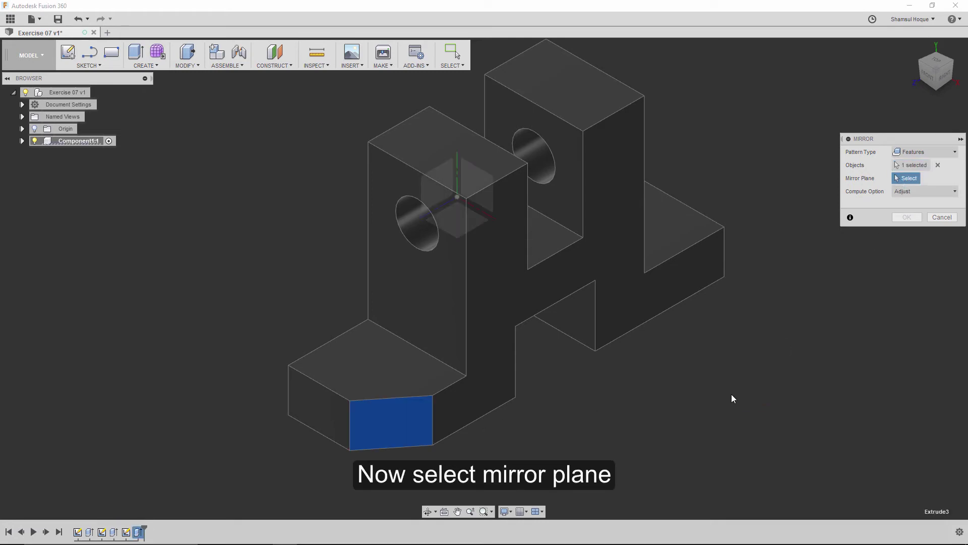
middle_click_drag(731, 394, 555, 282, "shift")
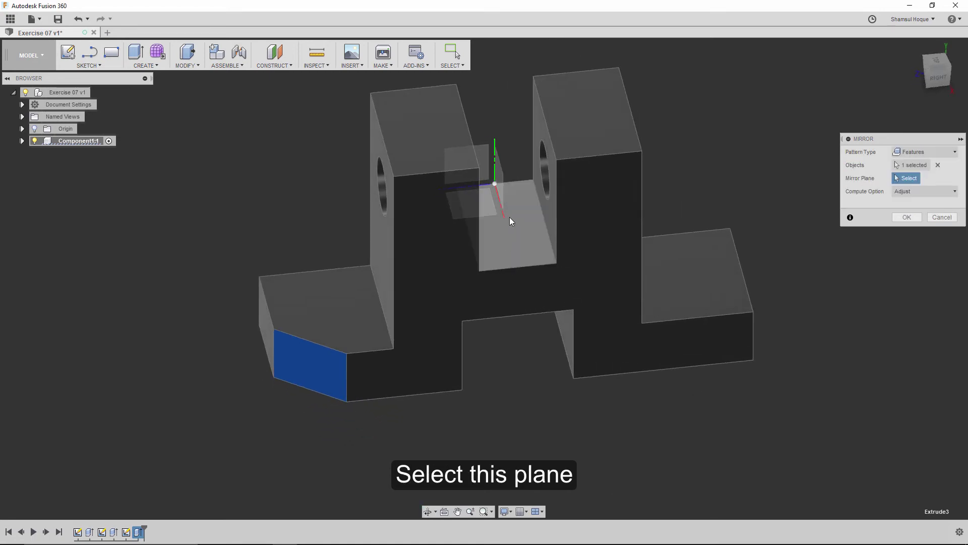
left_click(500, 178)
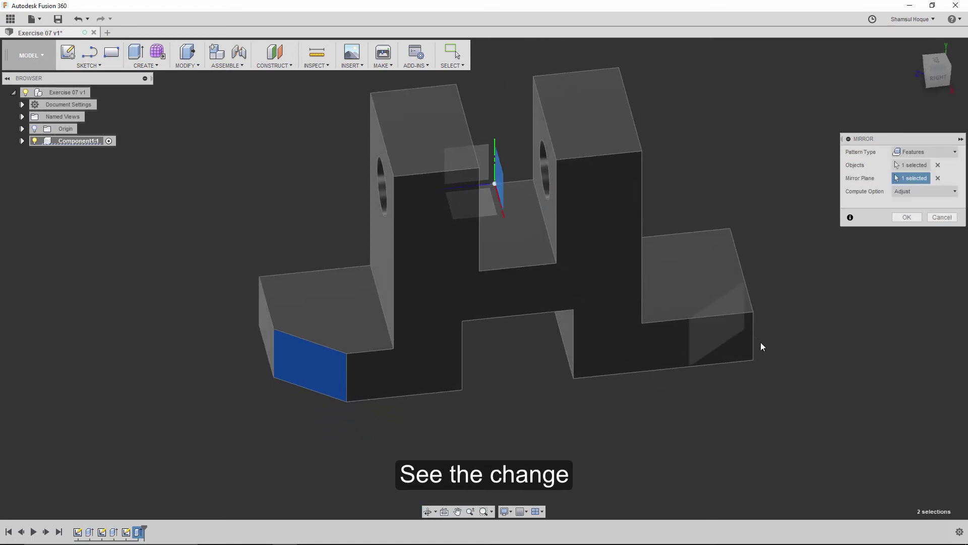
left_click(907, 218)
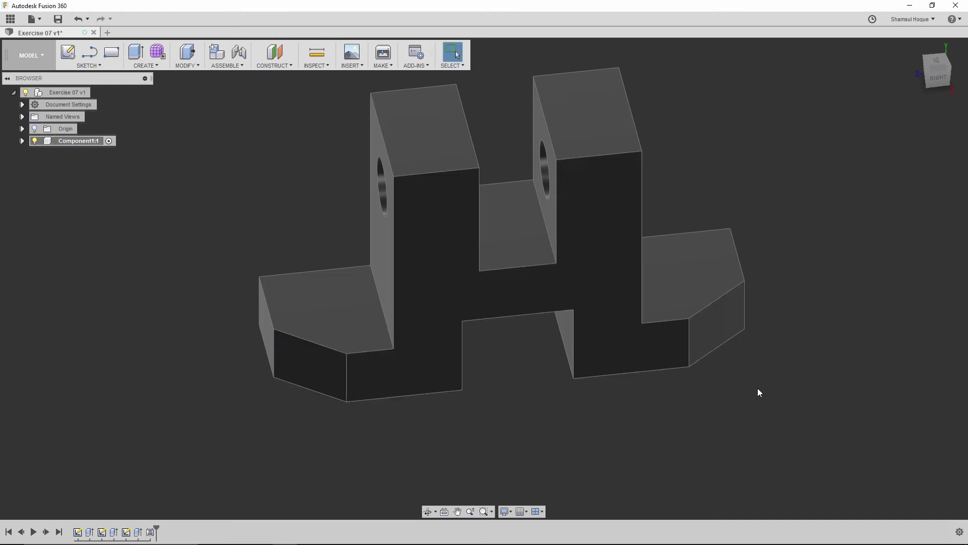
- Measure the near base end's chamfer, reading 5.50 mm
middle_click_drag(758, 389, 746, 406, "shift")
scroll(725, 398, "up", 5)
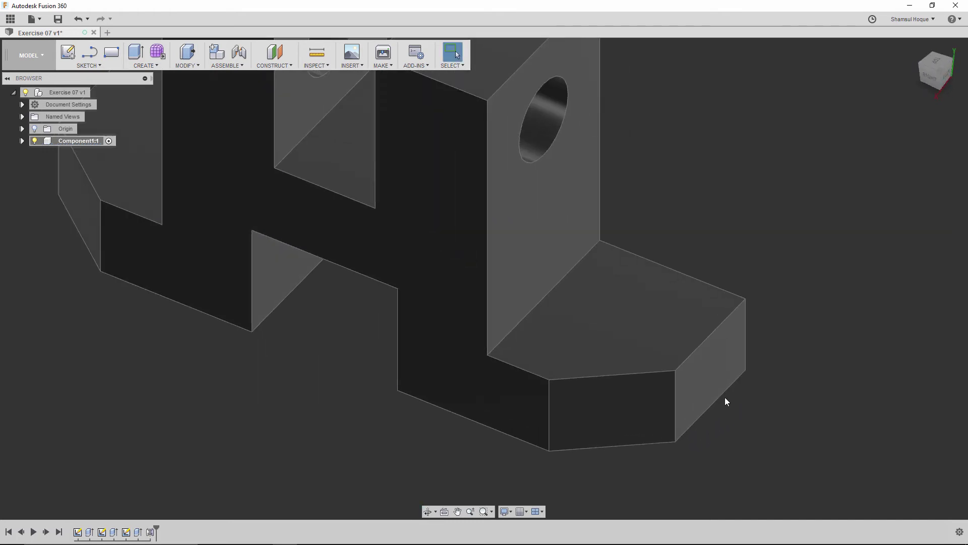
left_click(314, 54)
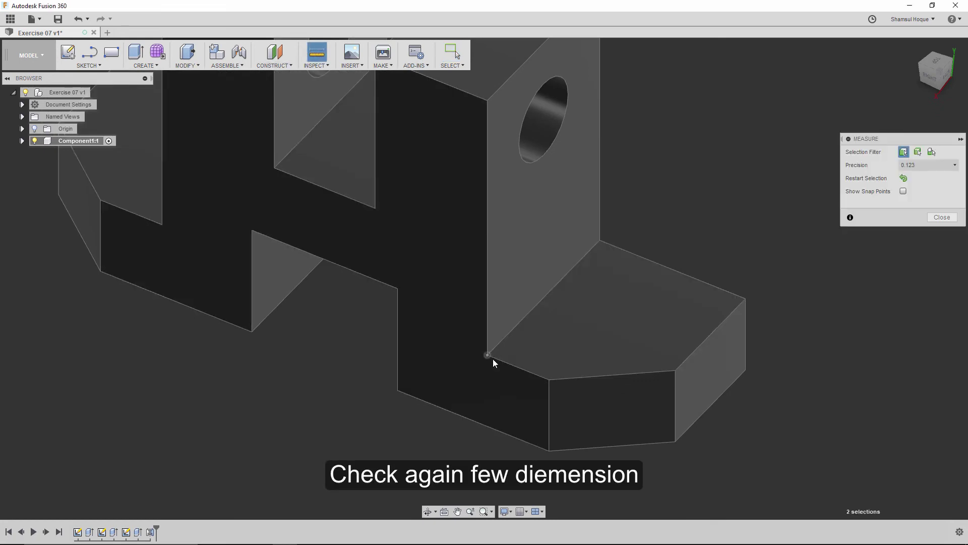
left_click(492, 359)
left_click(549, 381)
scroll(550, 373, "up", 2)
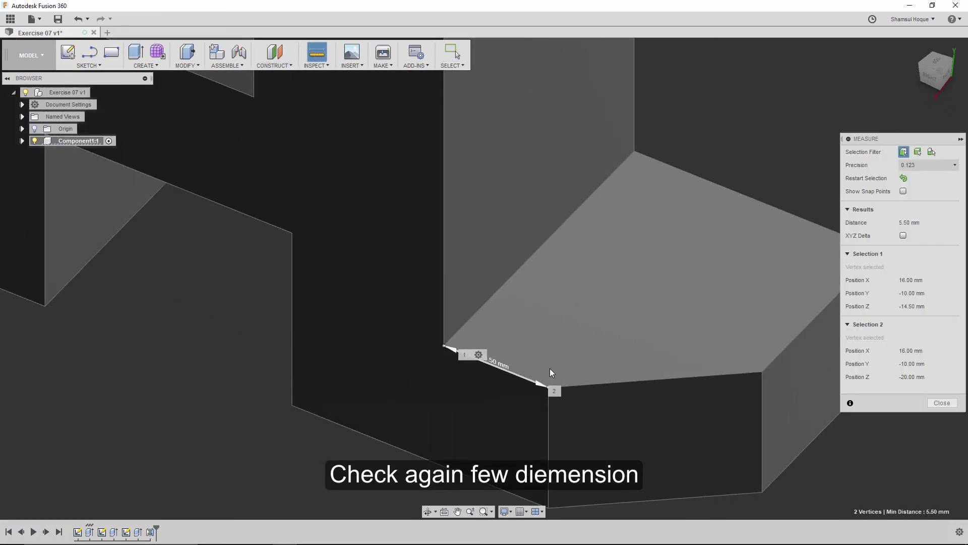
scroll(549, 369, "up", 3)
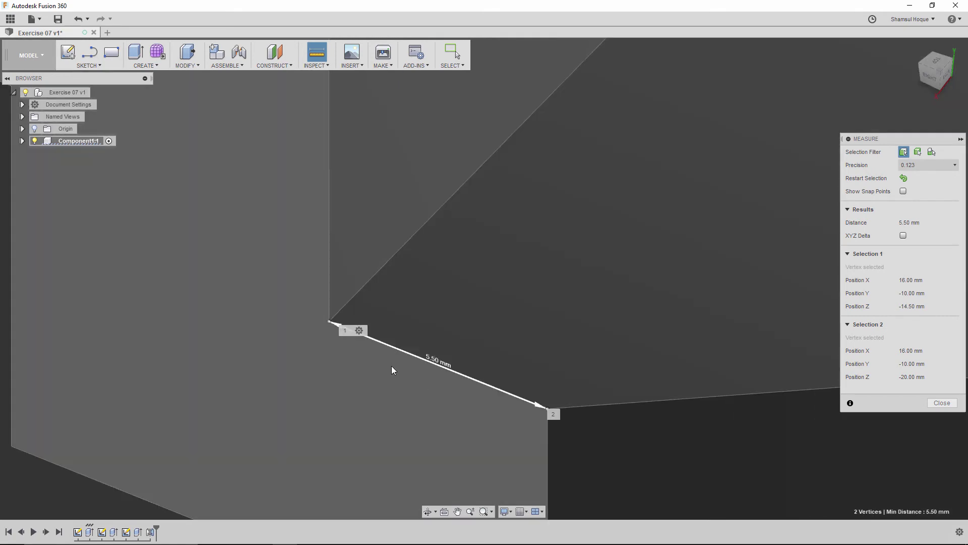
scroll(389, 364, "down", 5)
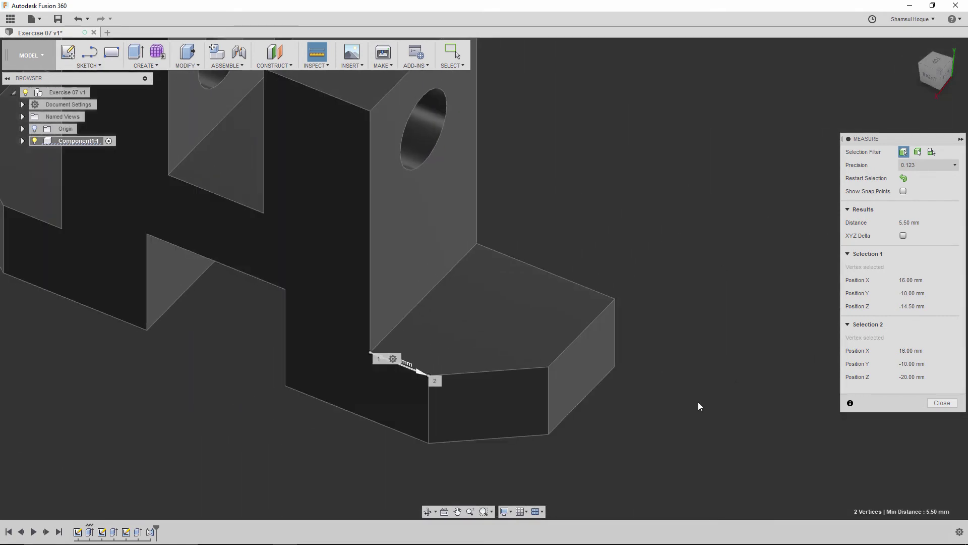
- Measure across the base end's corners, reading 10.00 mm
left_click(691, 352)
left_click(549, 367)
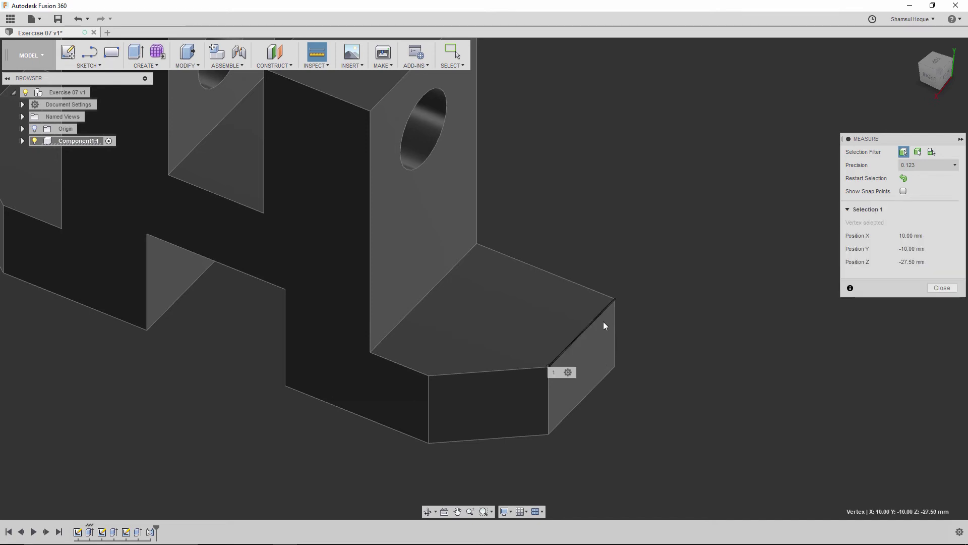
left_click(614, 300)
scroll(609, 361, "up", 3)
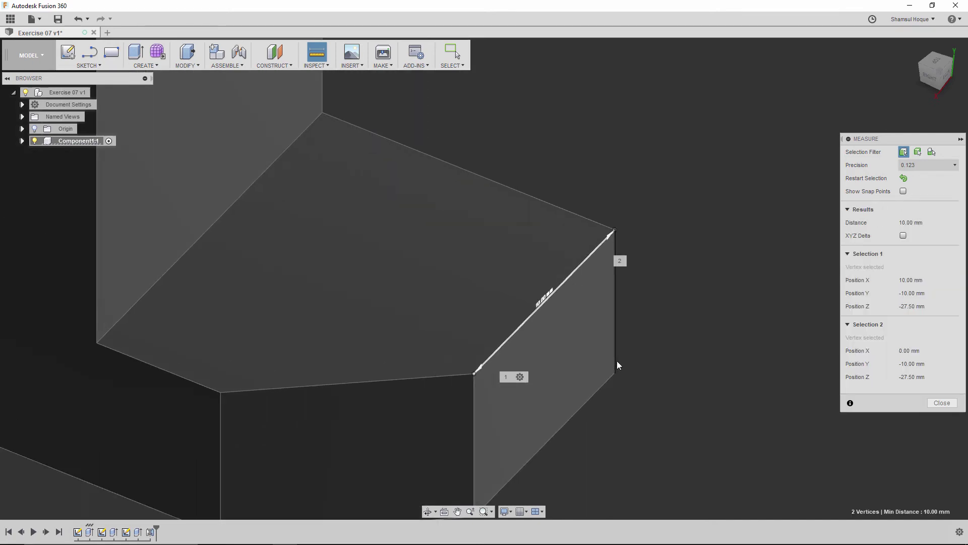
scroll(616, 361, "up", 2)
scroll(630, 383, "down", 2)
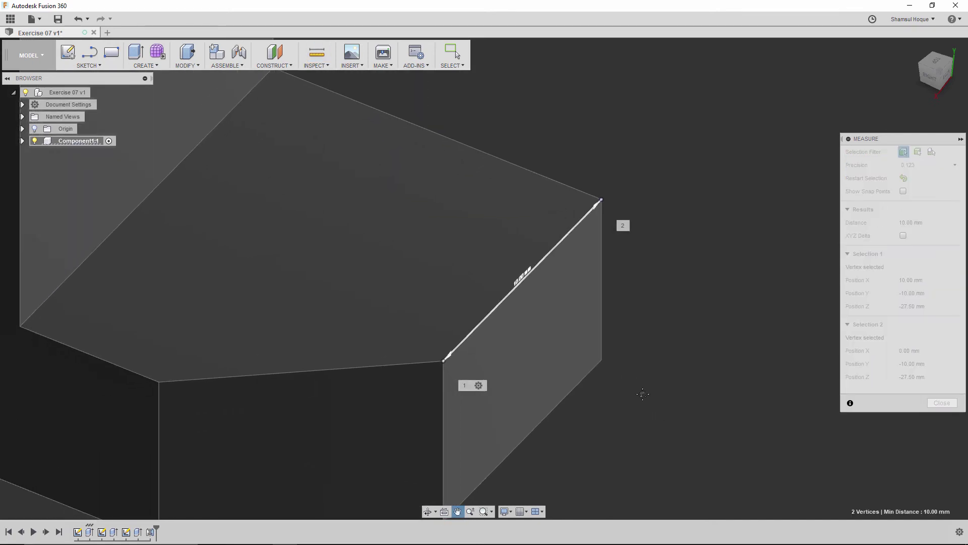
- Orbit to the back and measure the other chamfer at 5.50 mm
middle_click_drag(644, 414, 675, 307, "shift")
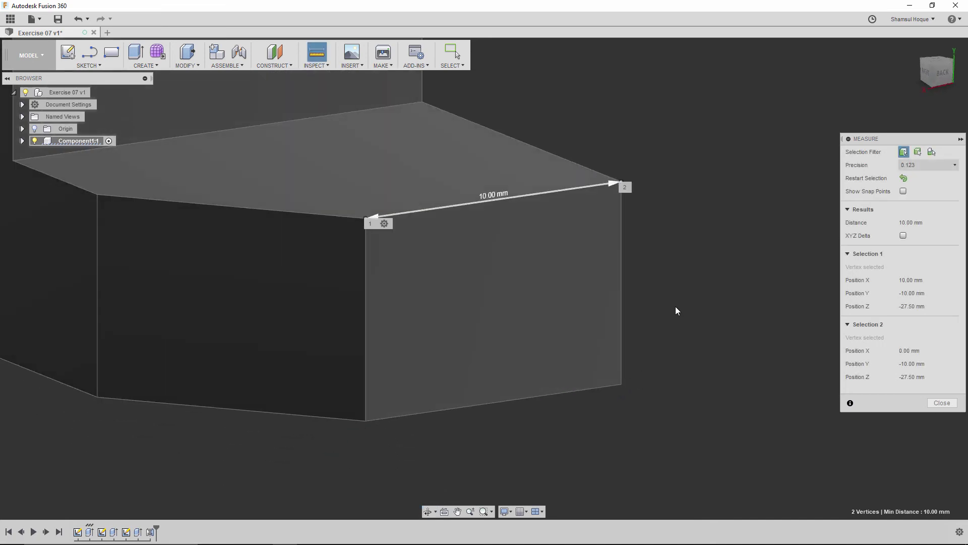
left_click(676, 306)
scroll(685, 336, "down", 3)
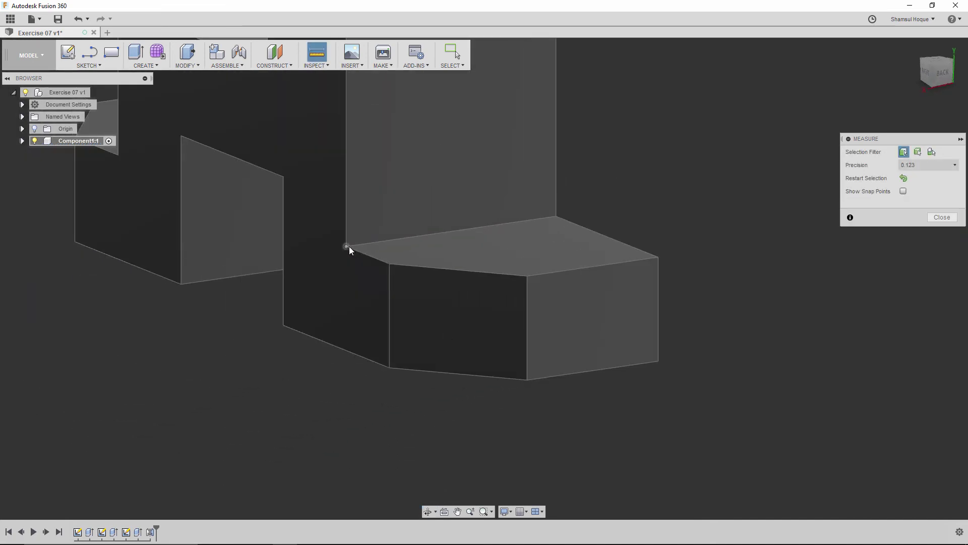
left_click(348, 246)
left_click(388, 263)
scroll(350, 266, "up", 3)
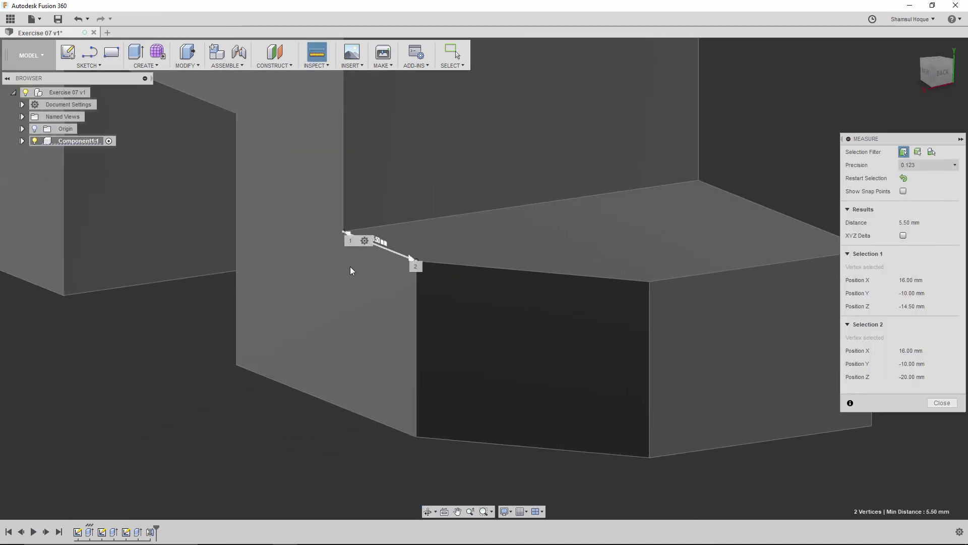
scroll(350, 267, "up", 2)
- Clear the measurements and orbit back to an isometric view of the bracket
middle_click_drag(313, 339, 345, 346, "shift")
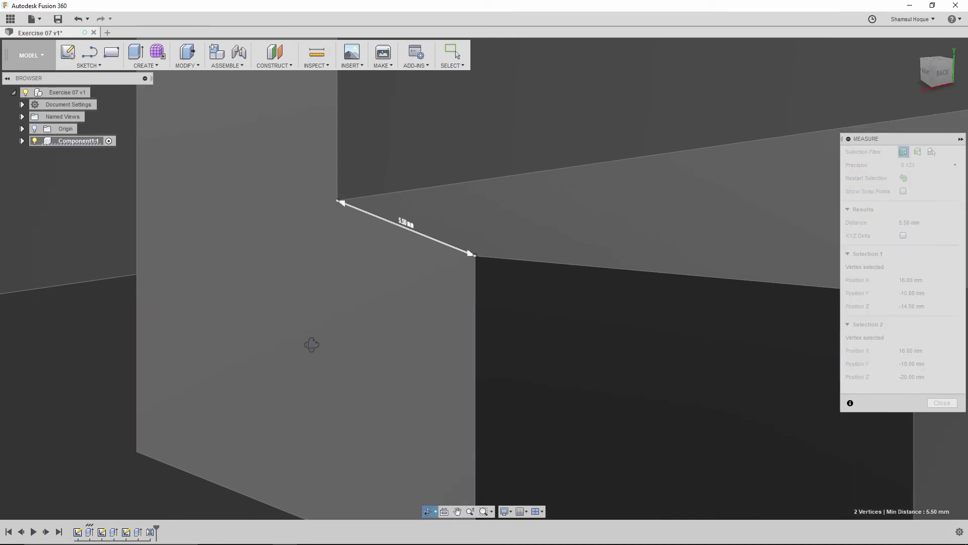
scroll(363, 344, "down", 3)
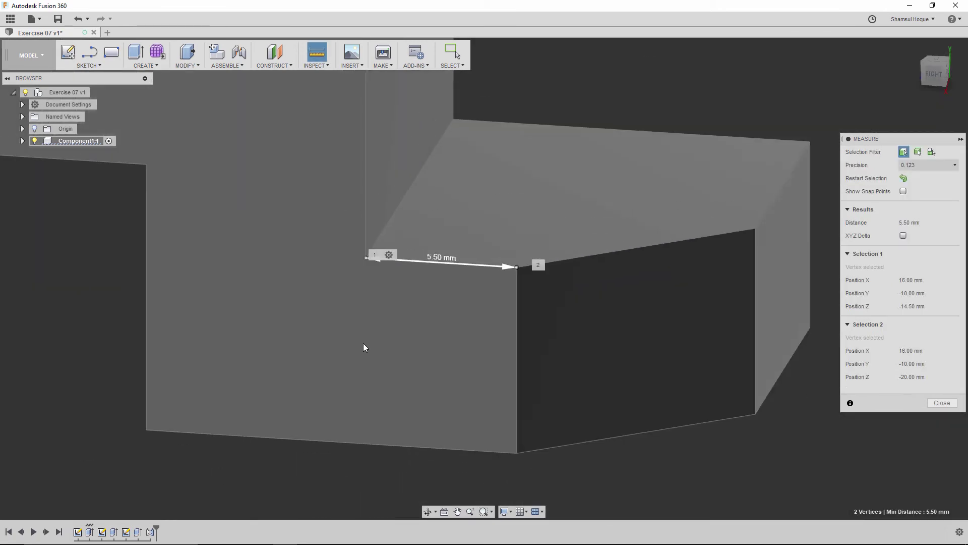
scroll(378, 351, "down", 2)
scroll(394, 356, "down", 3)
left_click(583, 357)
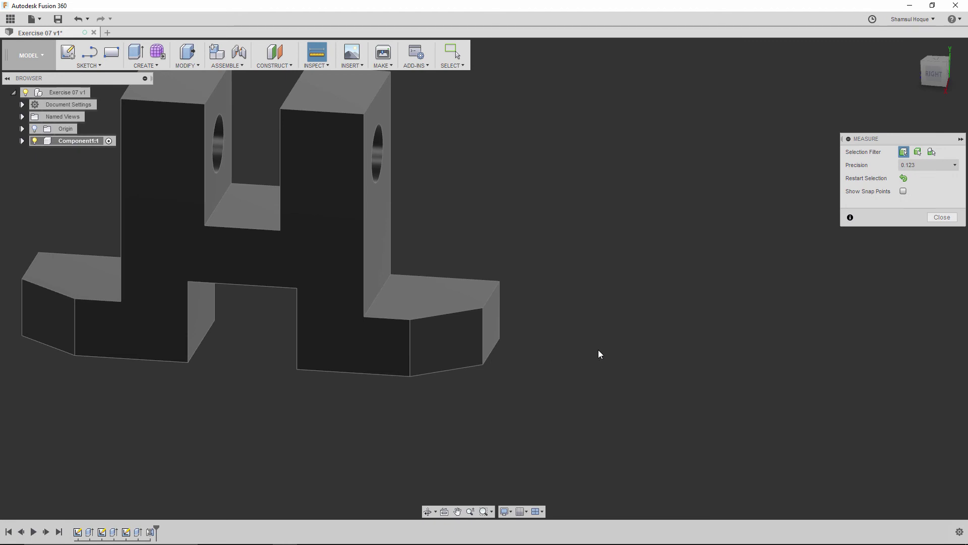
scroll(599, 353, "down", 2)
middle_click_drag(379, 404, 402, 411, "shift")
scroll(212, 363, "up", 2)
scroll(211, 363, "up", 2)
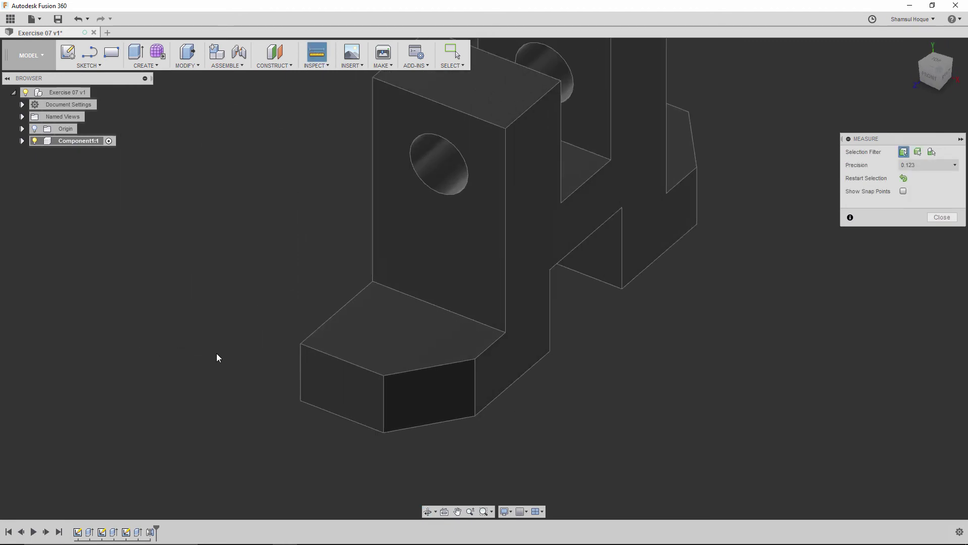
- Start a new sketch on the top face of the chamfered base end
left_click(70, 55)
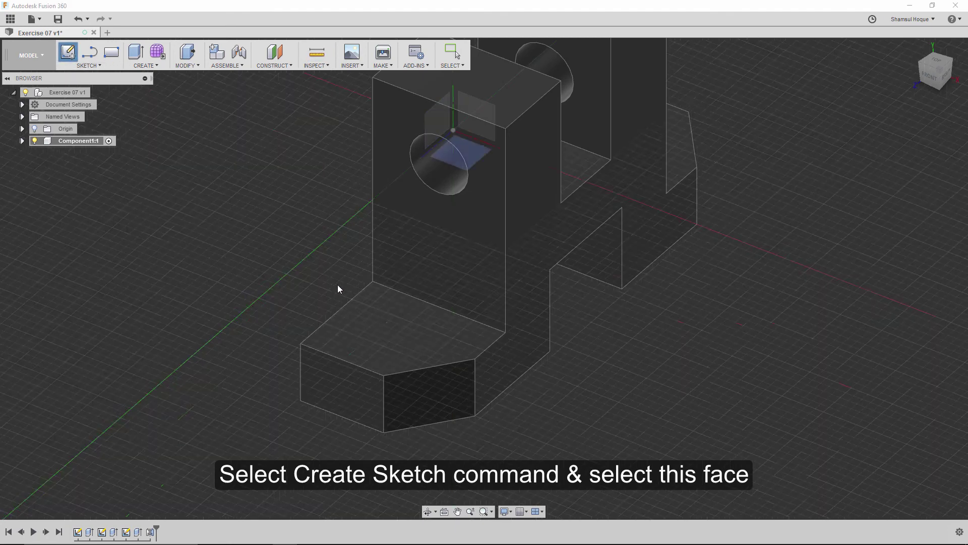
left_click(373, 332)
scroll(603, 278, "up", 1)
scroll(603, 277, "up", 2)
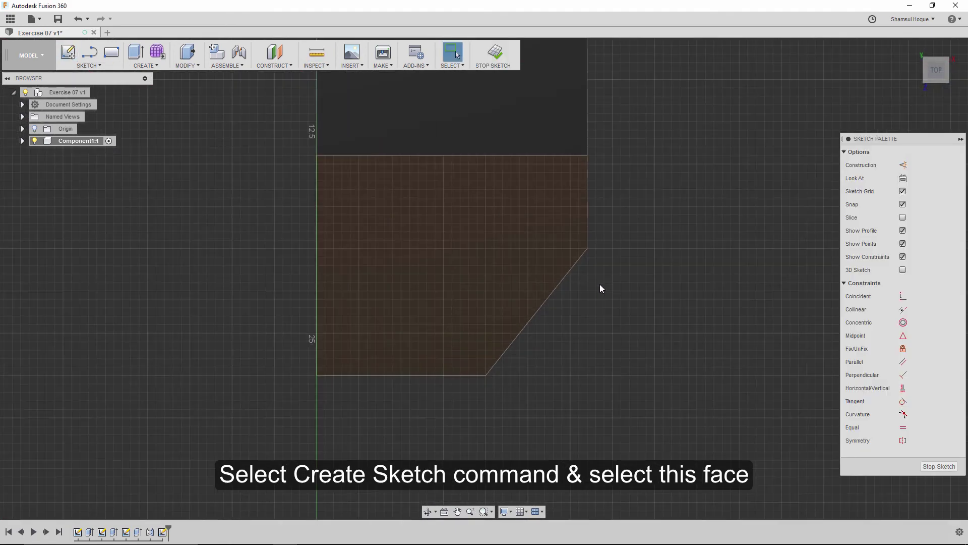
- Draw a 7 mm center-diameter circle on the base end face
left_click(92, 67)
mouse_move(76, 111)
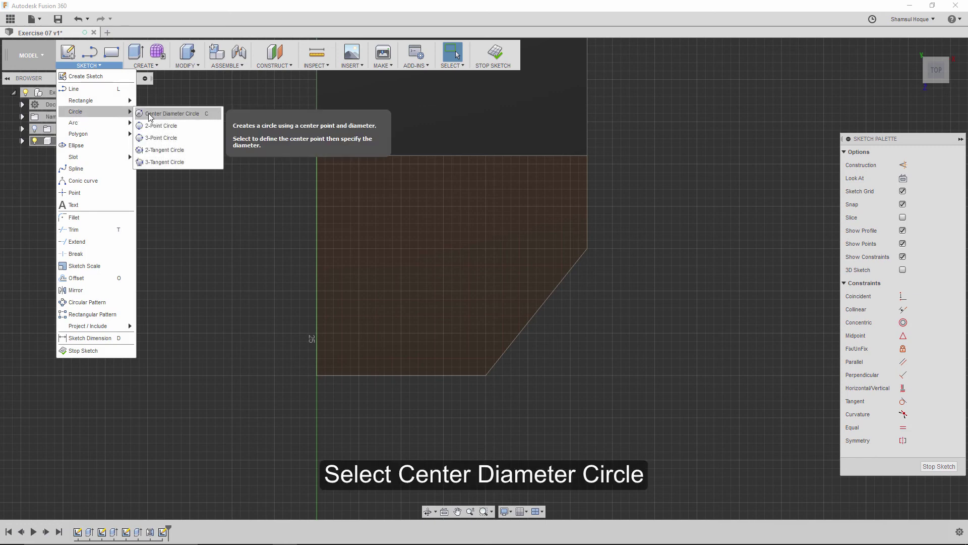
left_click(199, 114)
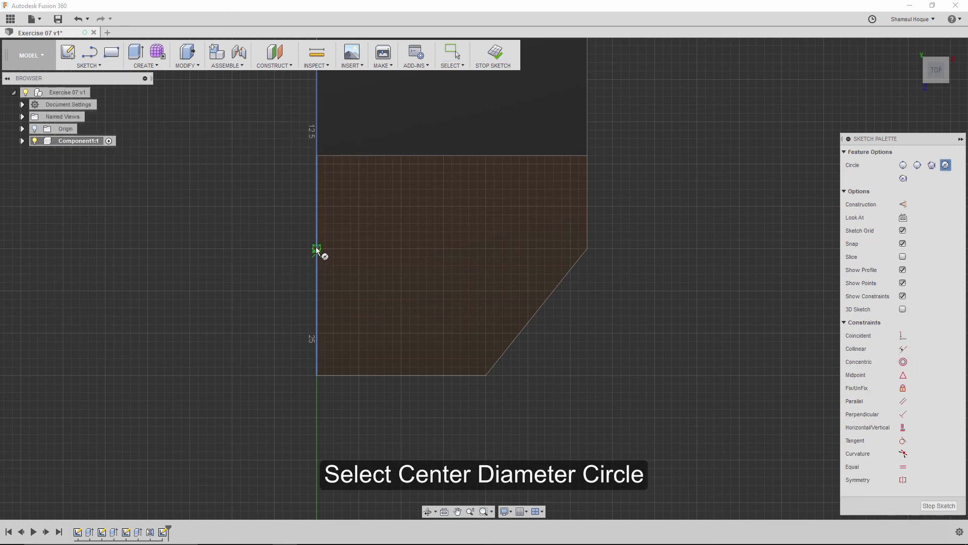
scroll(332, 262, "up", 2)
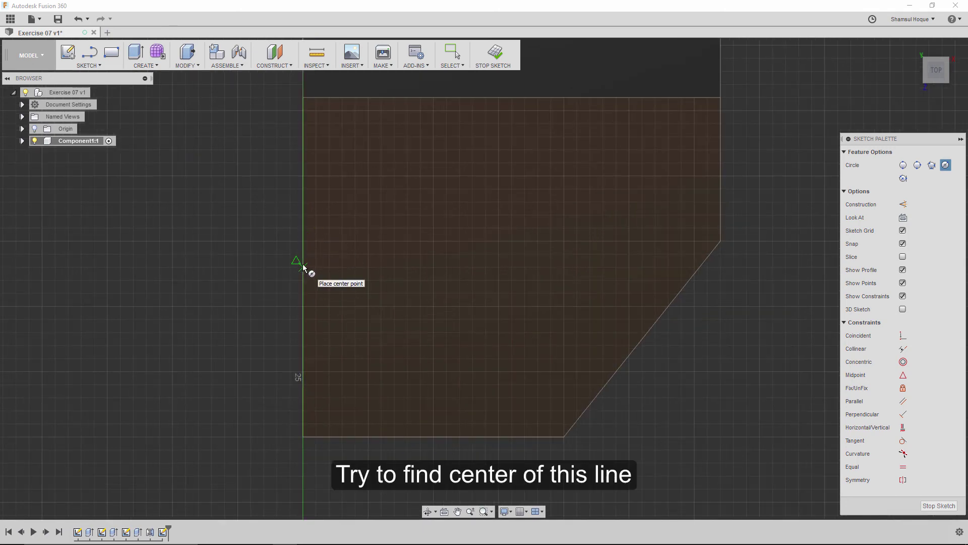
left_click(435, 267)
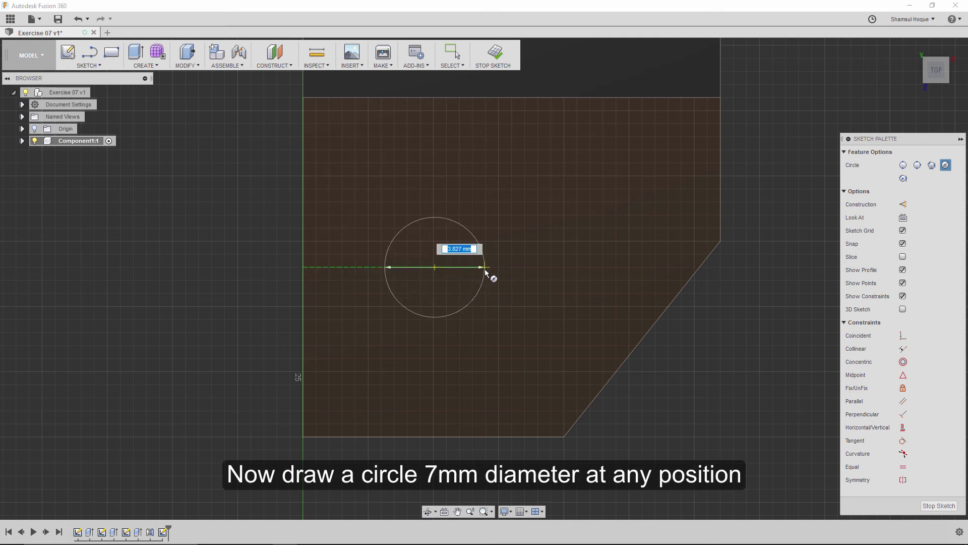
type("7")
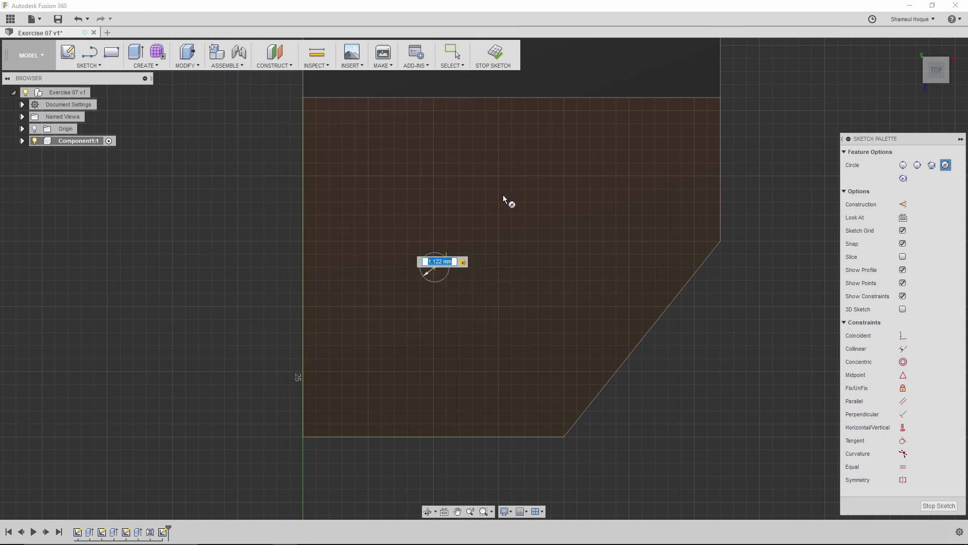
type("7")
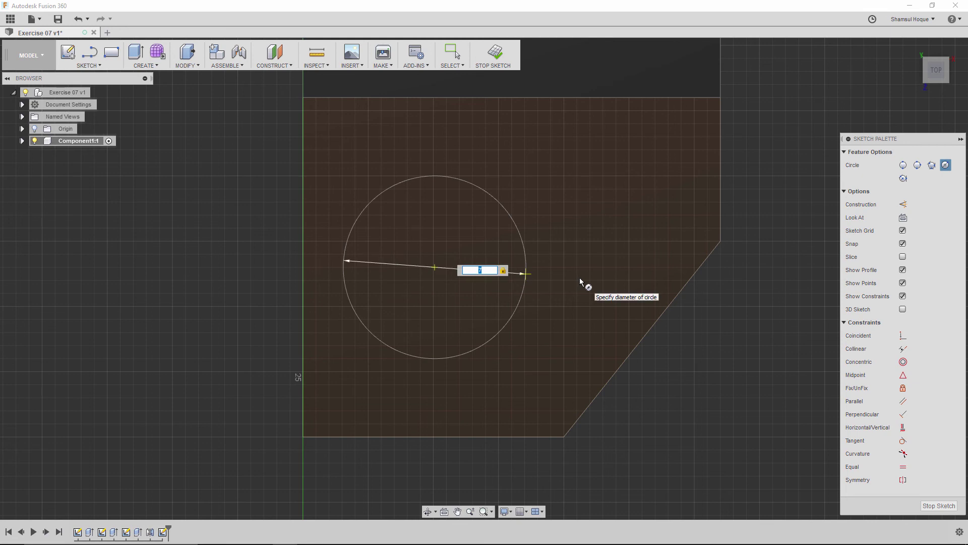
key("Return")
key("Escape")
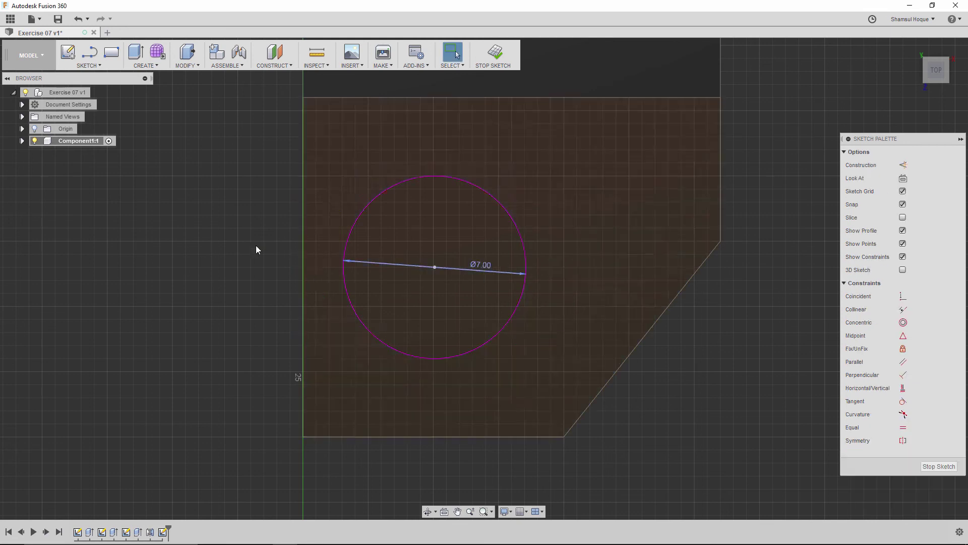
scroll(254, 244, "down", 2)
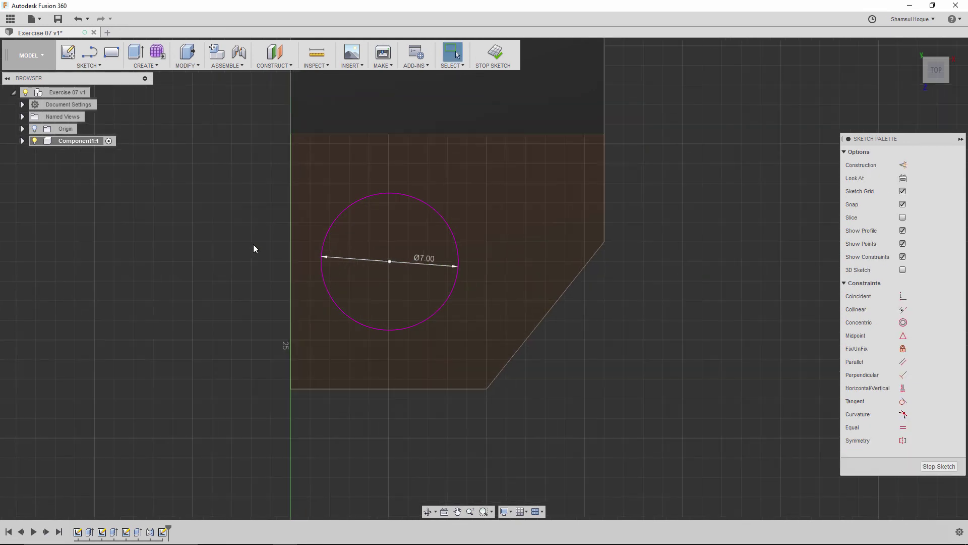
- Dimension the circle's centre 7 mm from the base face's left edge
left_click(83, 65)
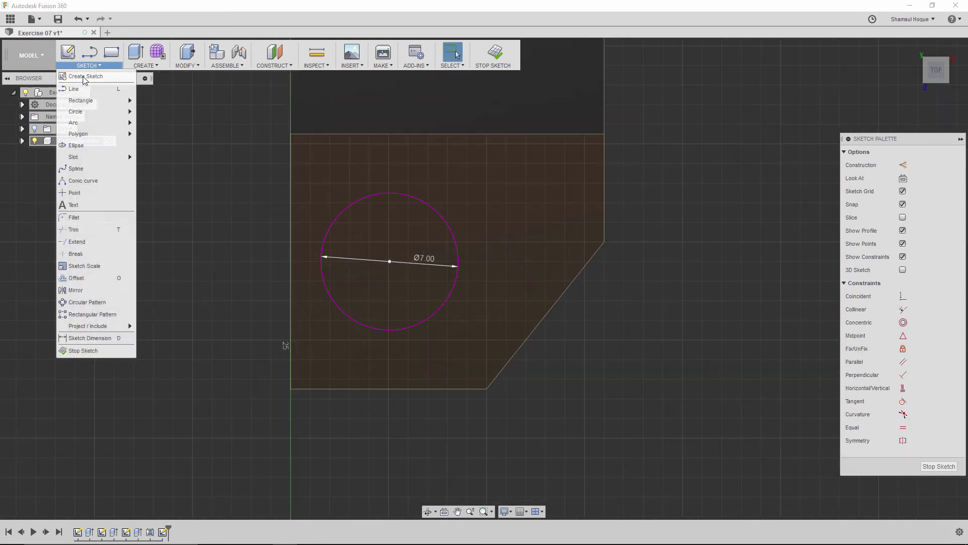
left_click(81, 337)
left_click(291, 250)
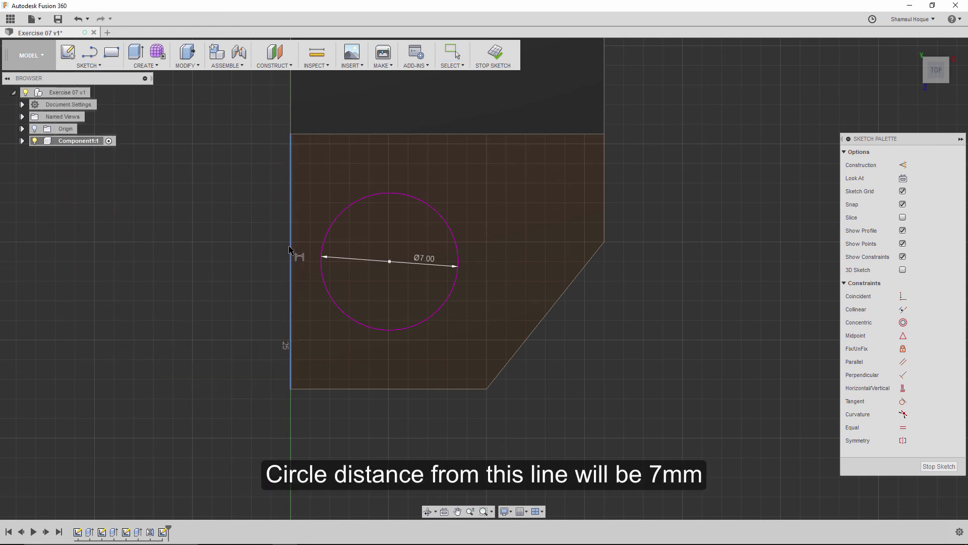
left_click(389, 261)
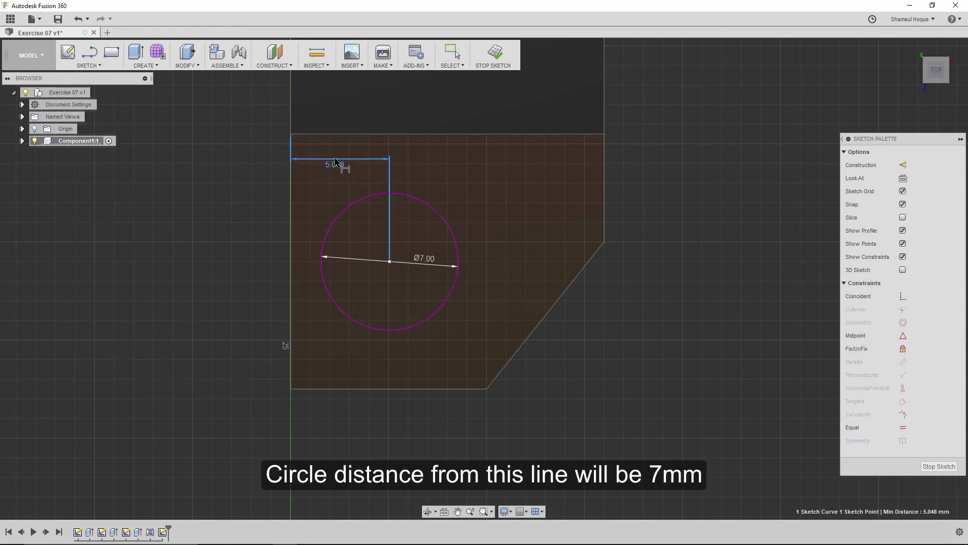
left_click(325, 158)
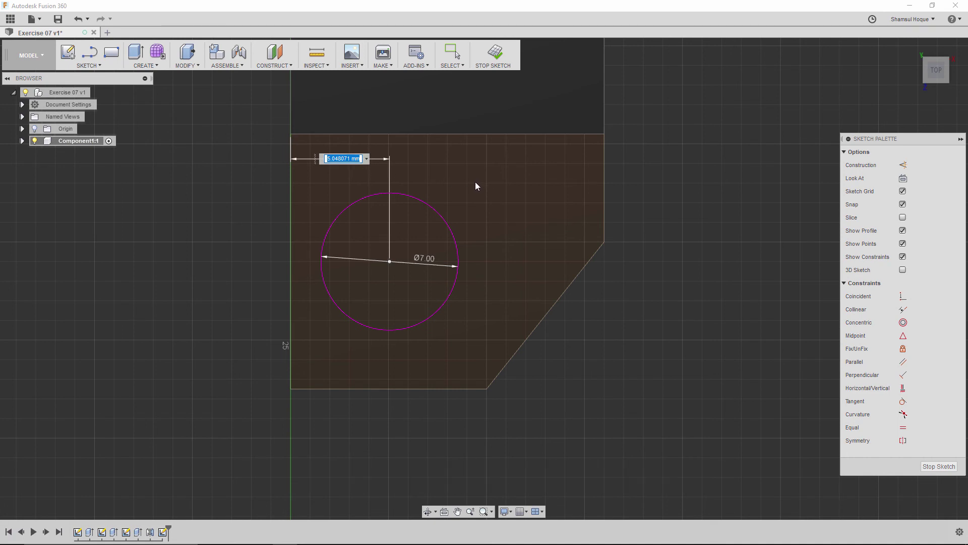
type("7")
key("Return")
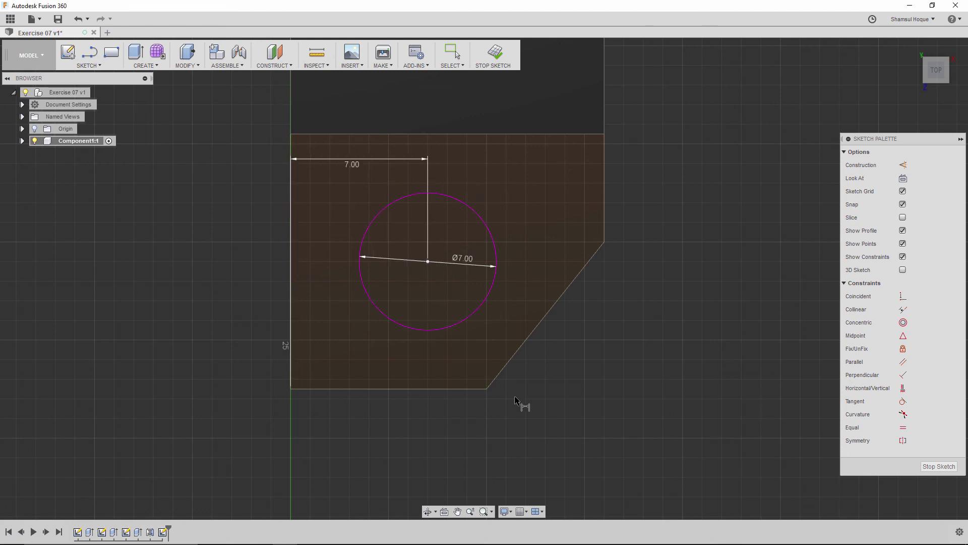
- Zoom out and orbit to a tilted view to review the dimensioned sketch
scroll(514, 423, "down", 2)
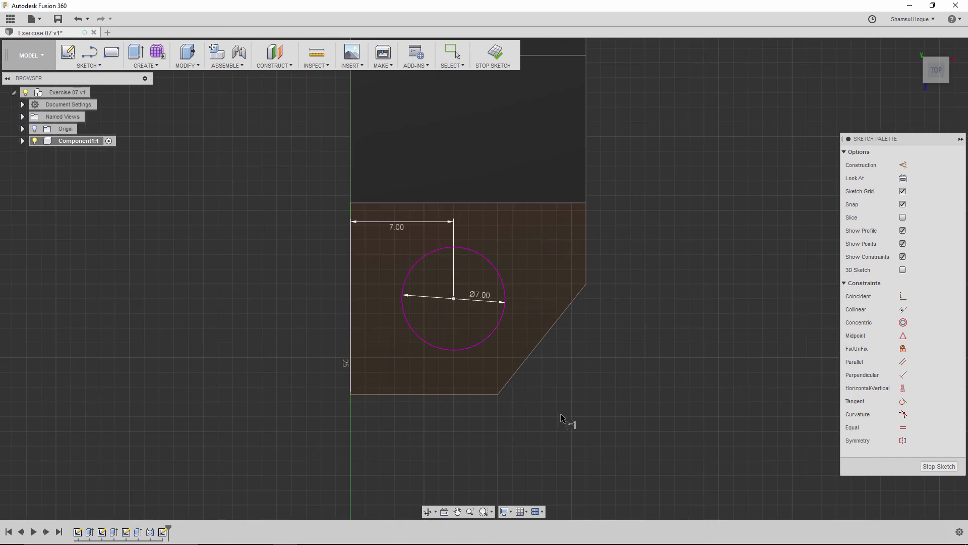
scroll(564, 426, "down", 1)
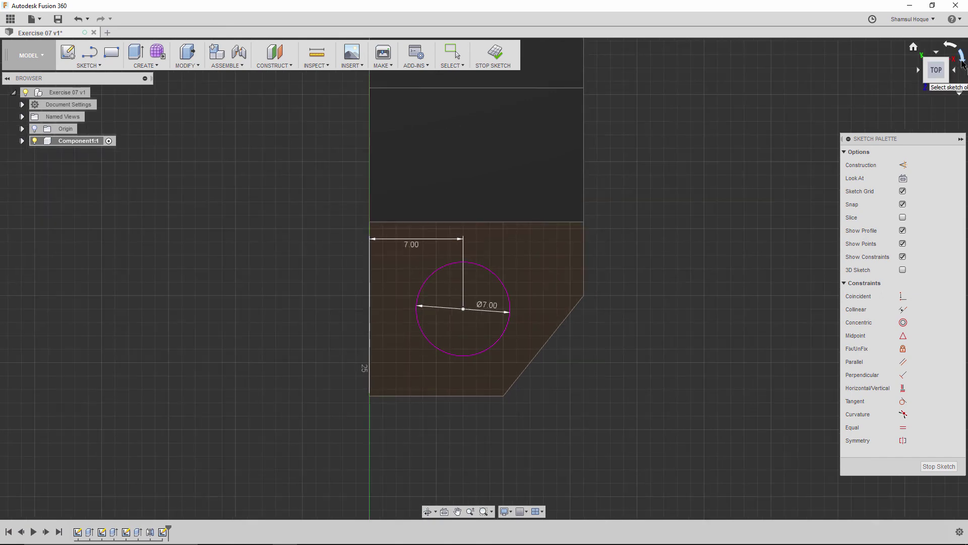
left_click_drag(960, 64, 652, 274)
scroll(222, 272, "down", 2)
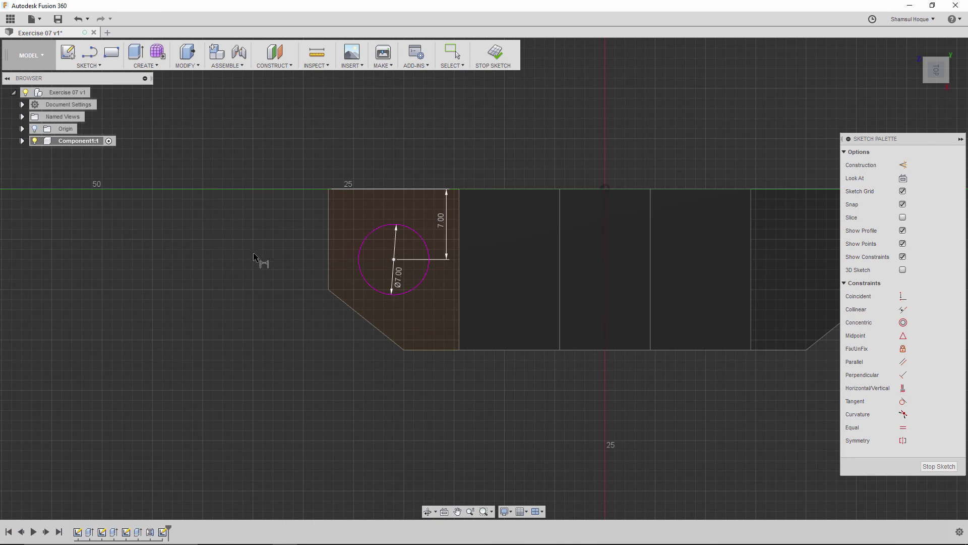
- Extrude-cut the 7 mm circle through the base end with extent set to All
left_click(494, 53)
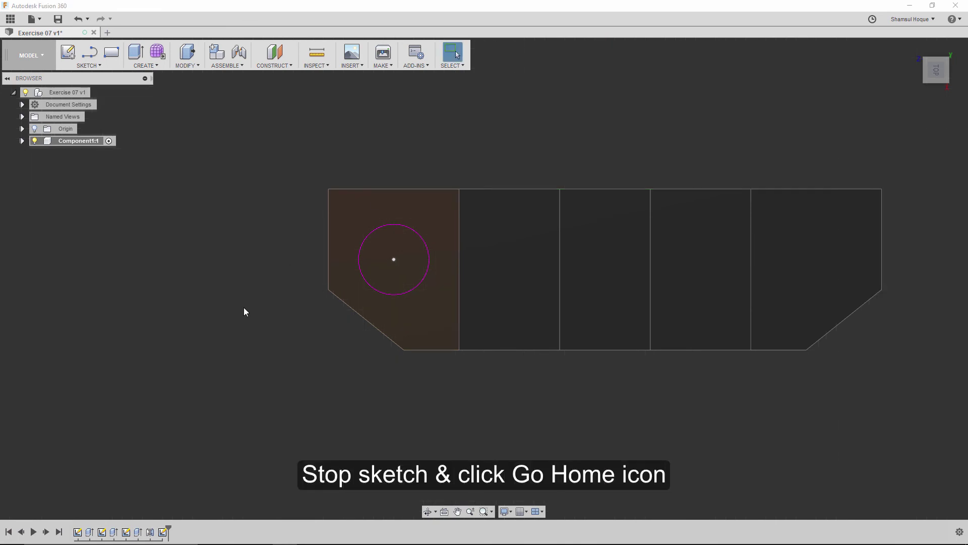
left_click(914, 48)
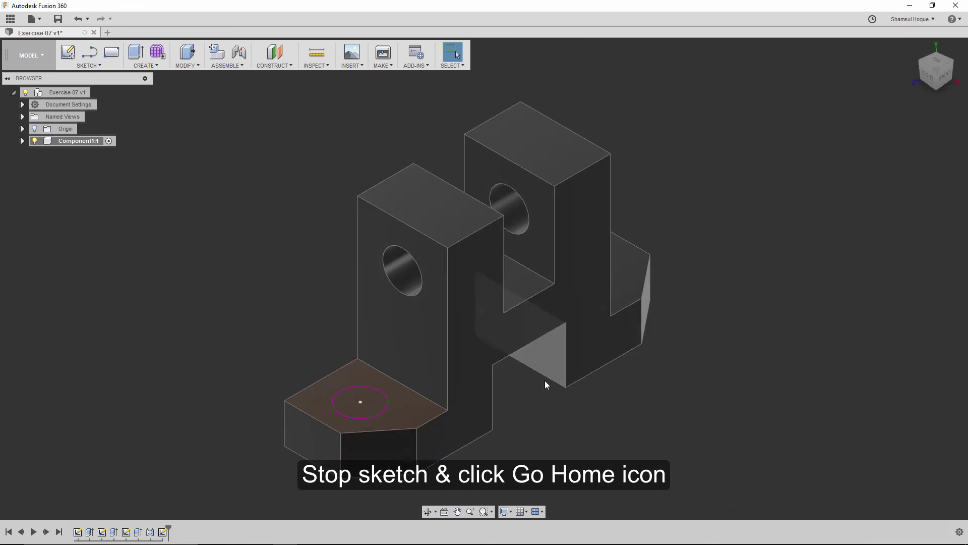
scroll(445, 451, "up", 1)
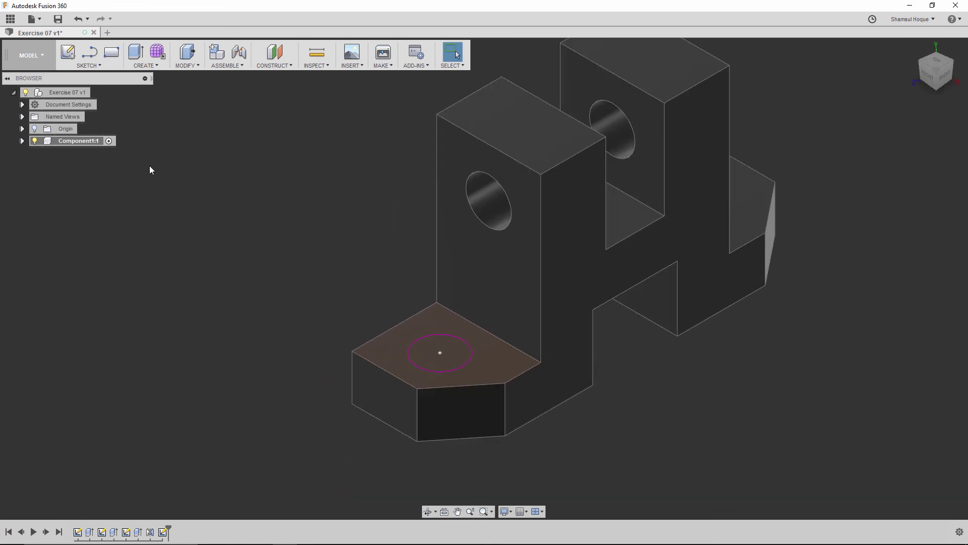
left_click(135, 52)
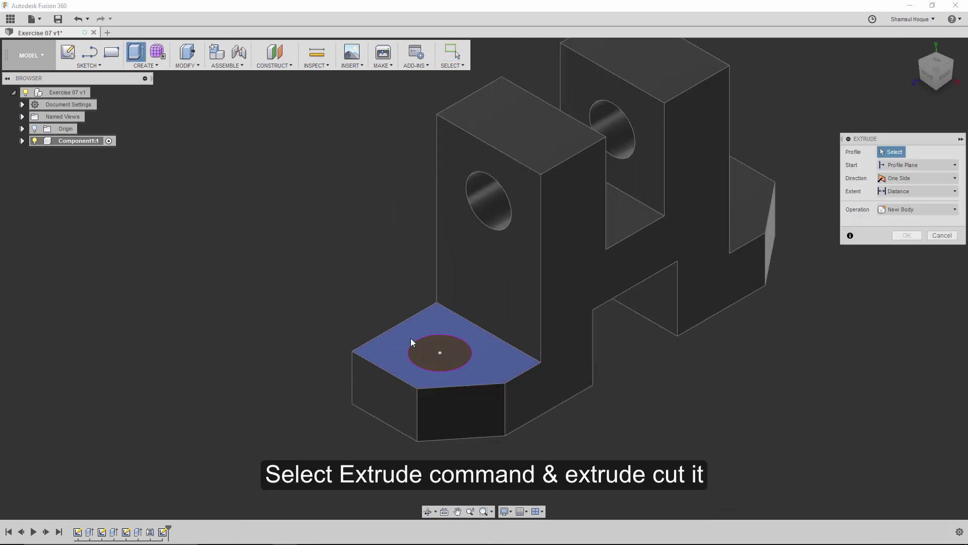
left_click(440, 347)
left_click_drag(440, 339, 440, 384)
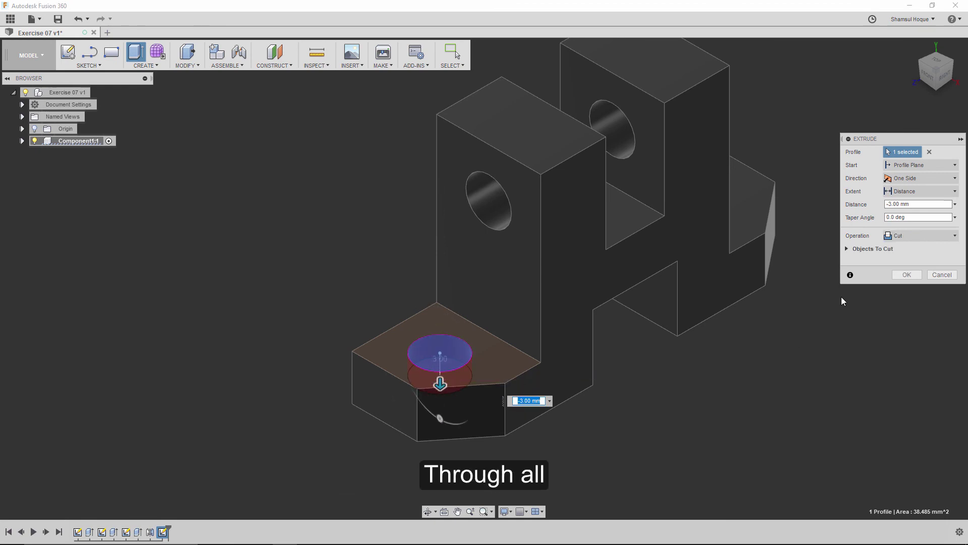
left_click(908, 191)
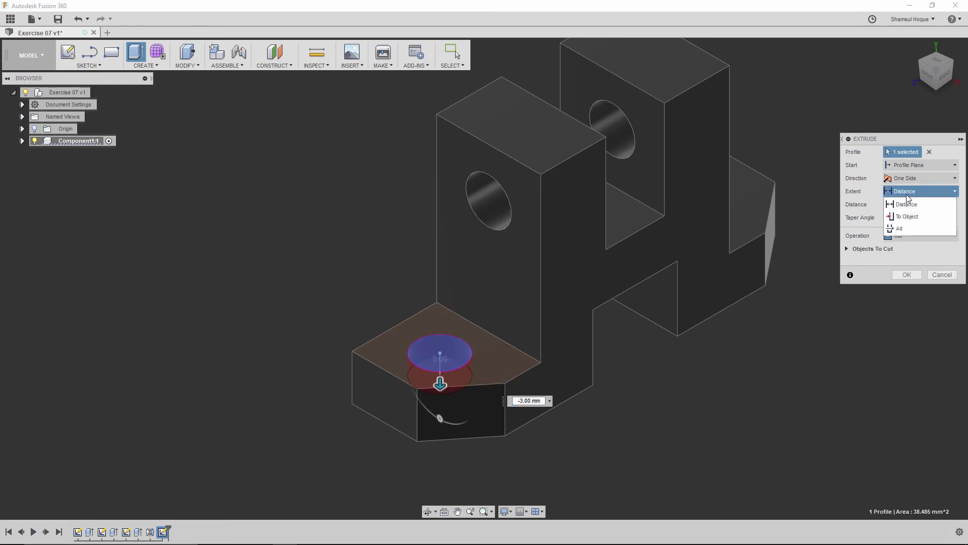
left_click(908, 227)
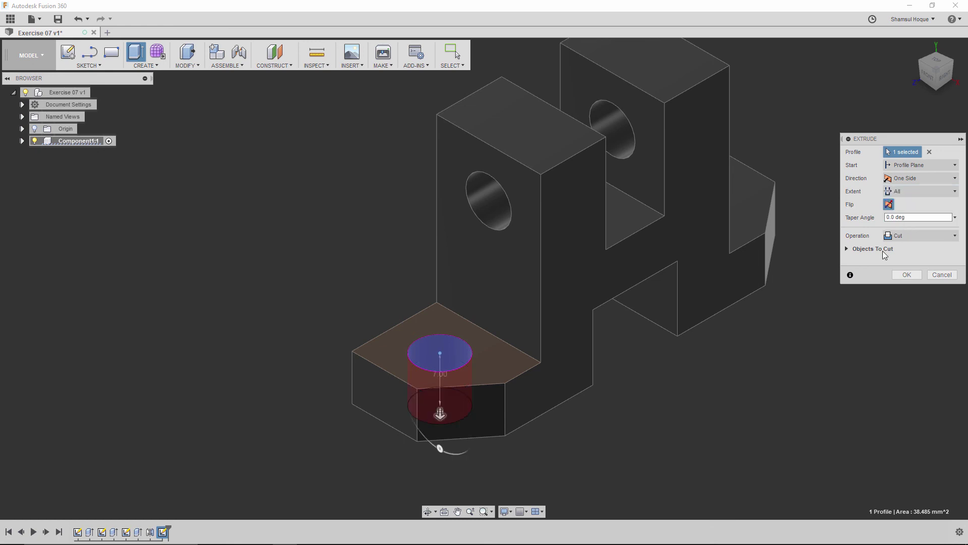
left_click(905, 274)
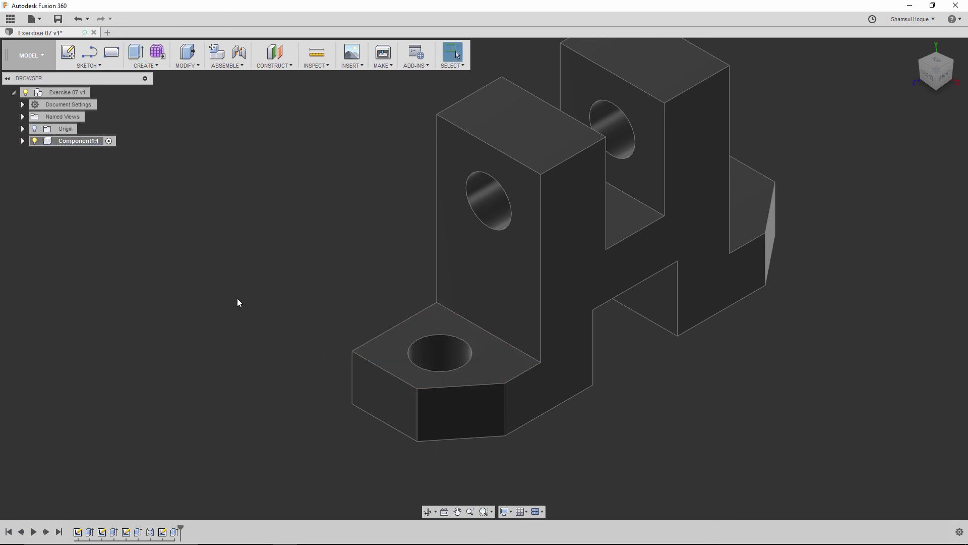
- Mirror the hole-cut feature across the model's middle plane to the opposite base end
left_click(161, 62)
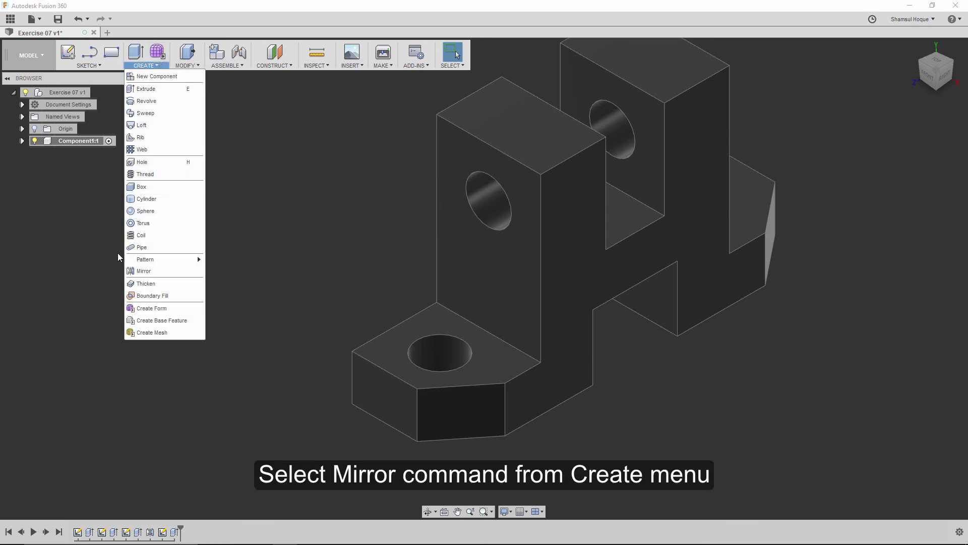
left_click(144, 271)
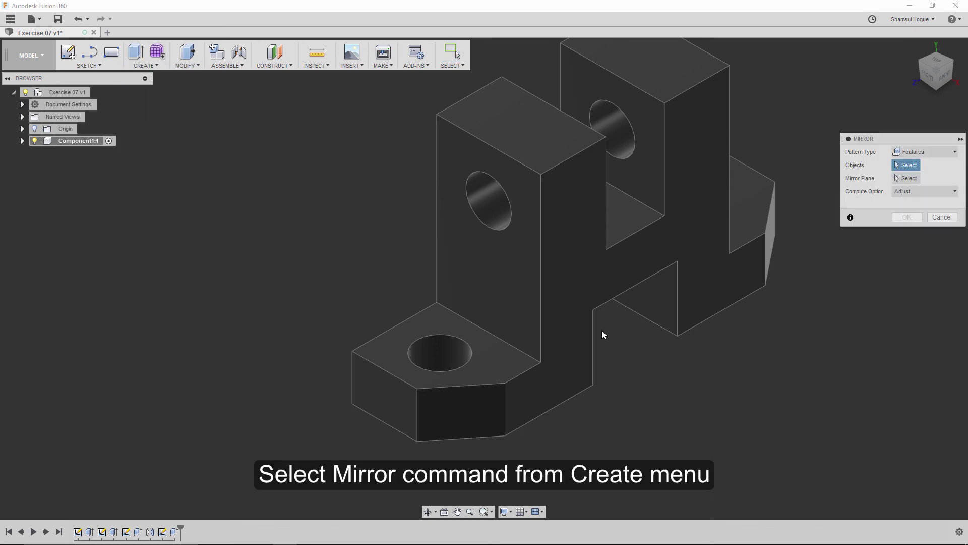
left_click(922, 152)
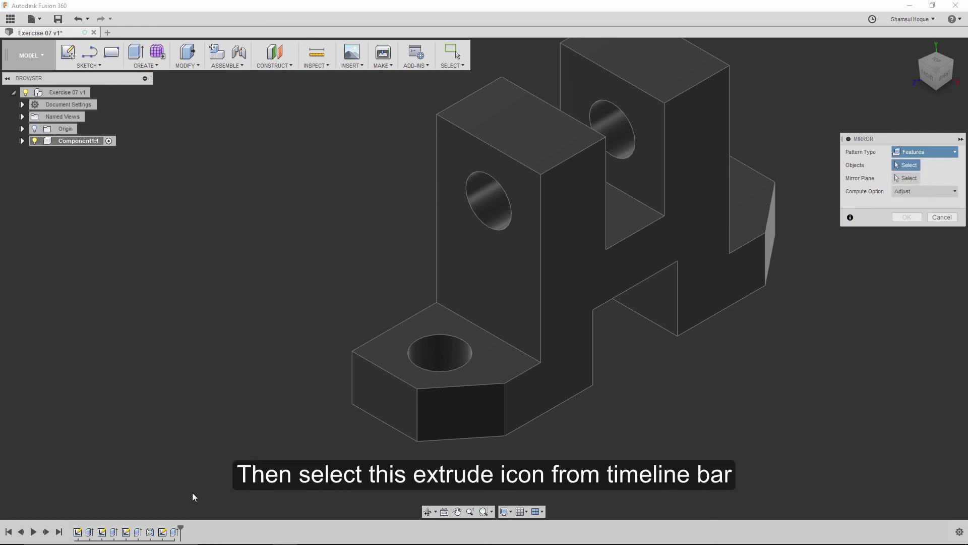
left_click(174, 531)
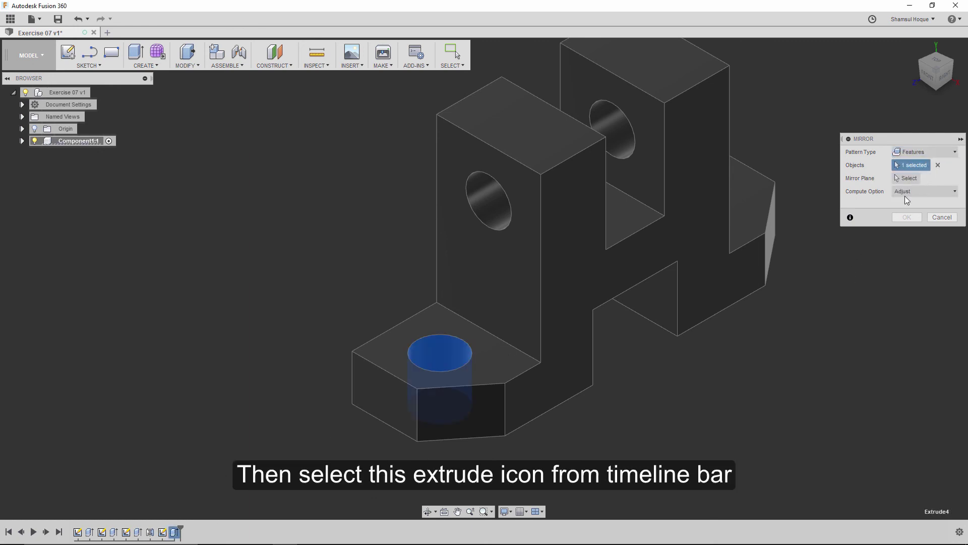
left_click(906, 178)
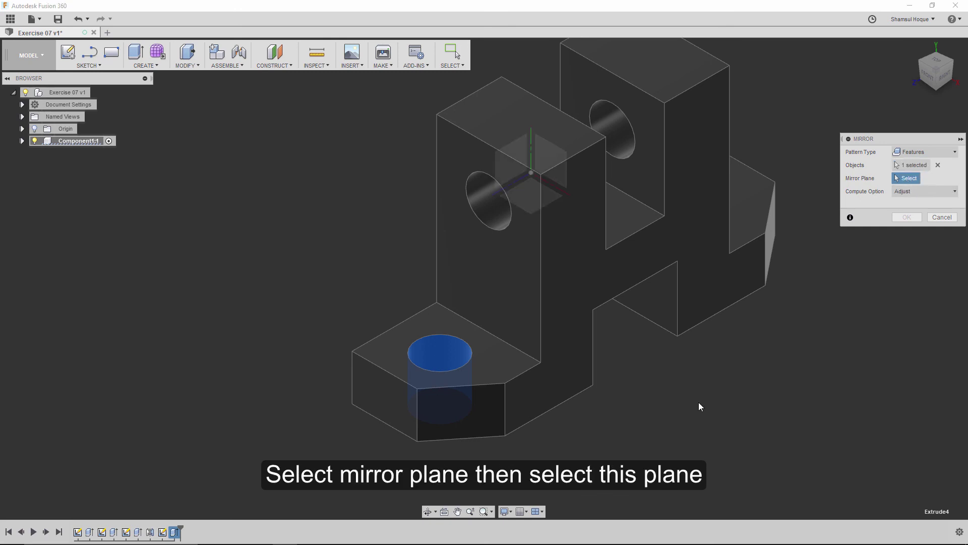
middle_click_drag(698, 406, 600, 225, "shift")
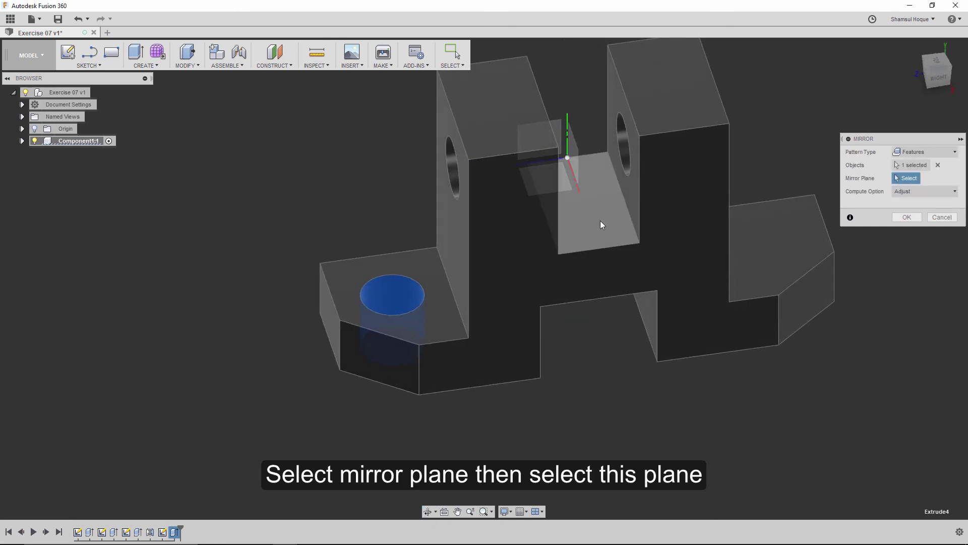
left_click(573, 151)
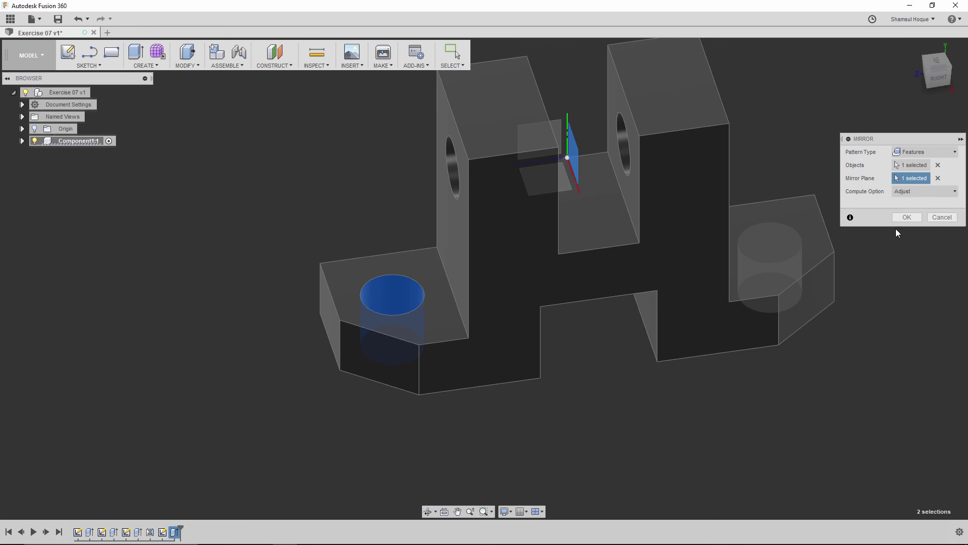
left_click(906, 217)
scroll(611, 309, "down", 3)
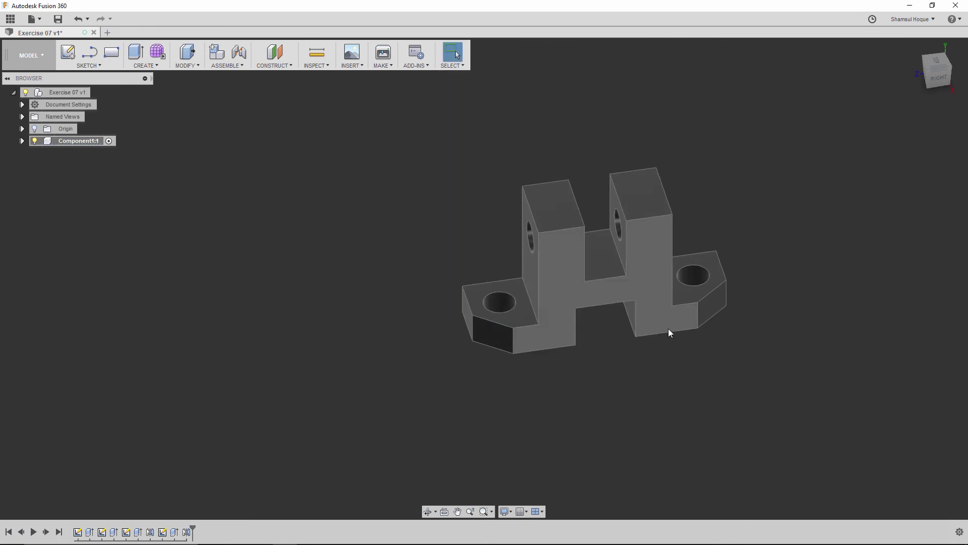
- Inspect the finished bracket from both sides, then save it as version Exercise 07 v1
scroll(670, 333, "up", 3)
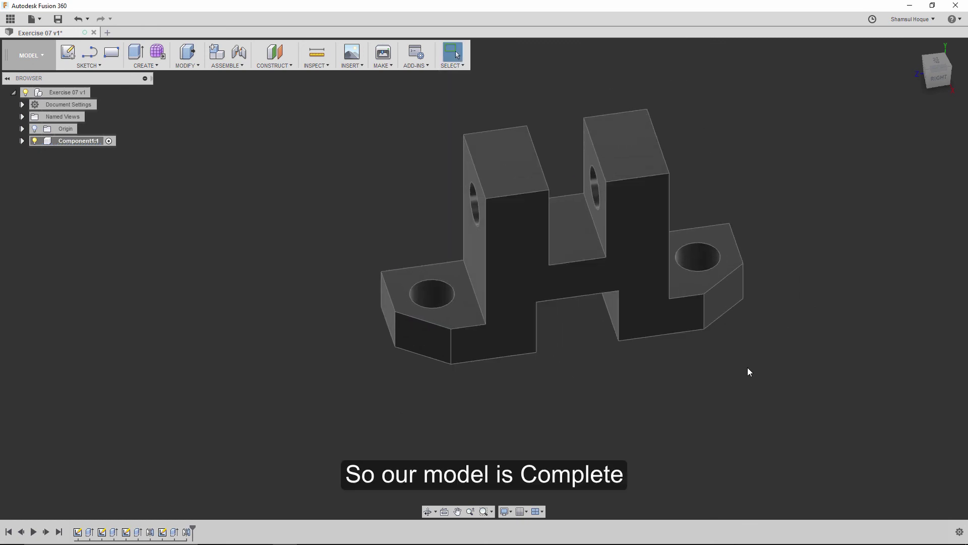
middle_click_drag(779, 367, 555, 374, "shift")
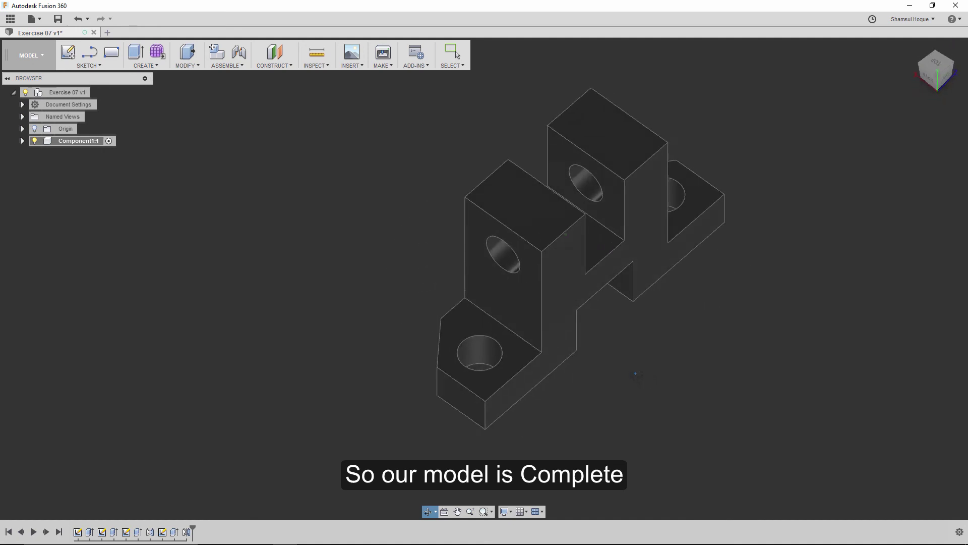
mouse_move(618, 341)
middle_mouse_down("shift")
mouse_move(805, 347)
mouse_move(785, 354)
middle_mouse_up("shift")
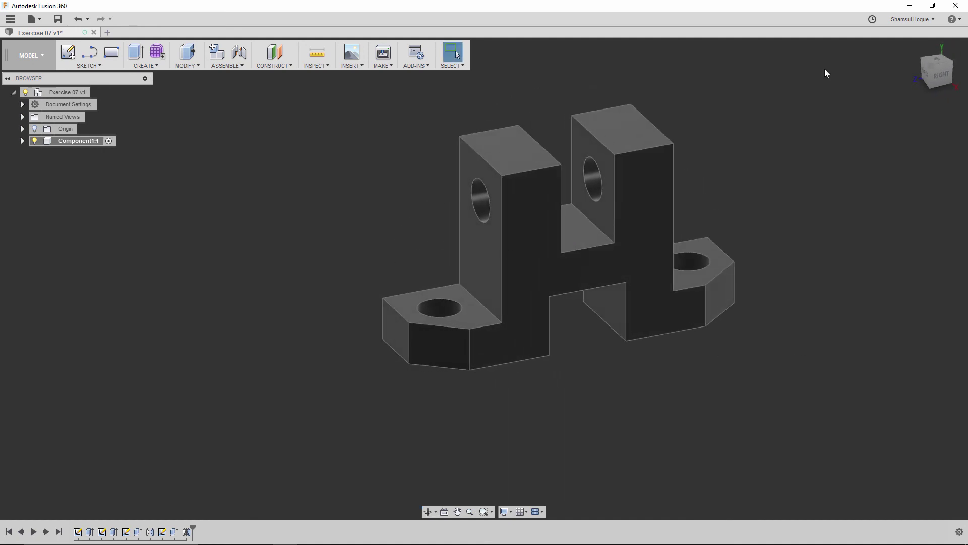
left_click(917, 51)
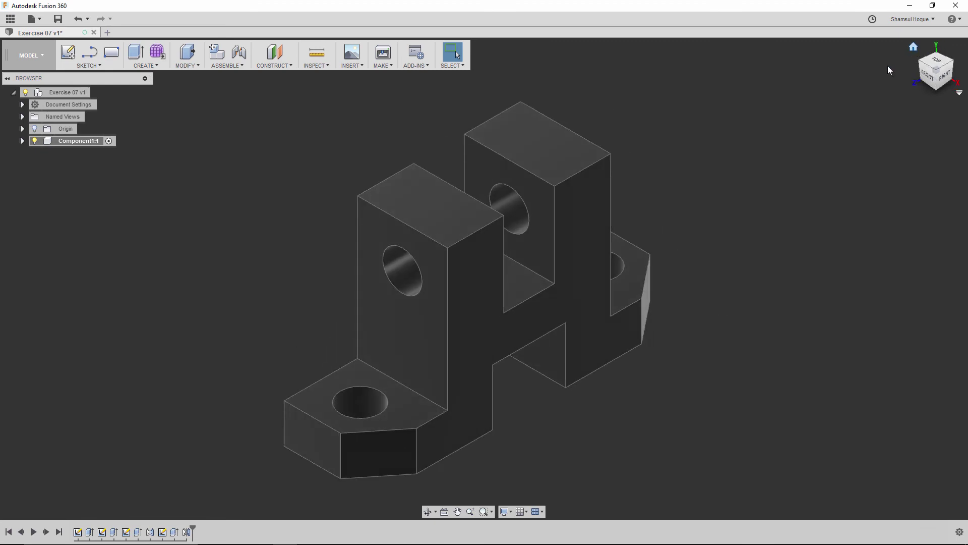
left_click(58, 19)
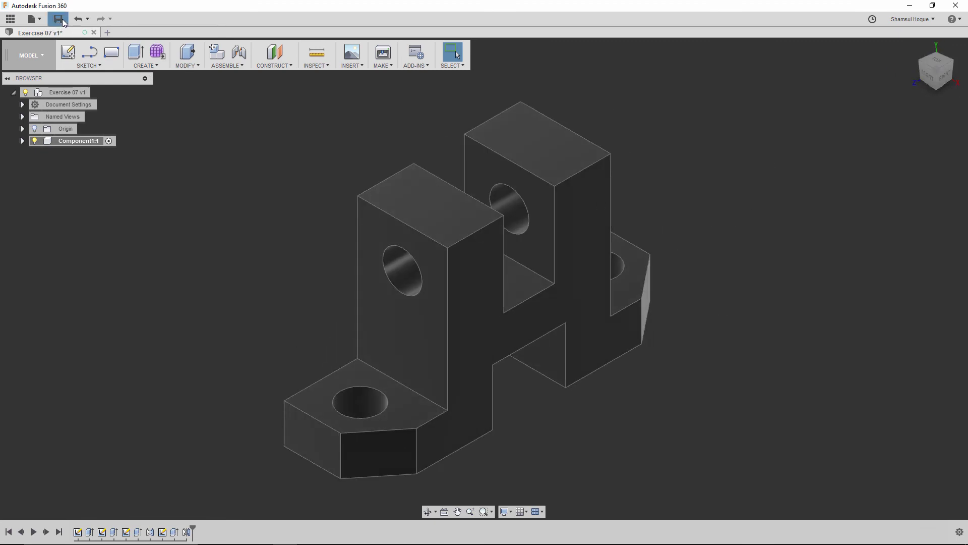
left_click(492, 290)
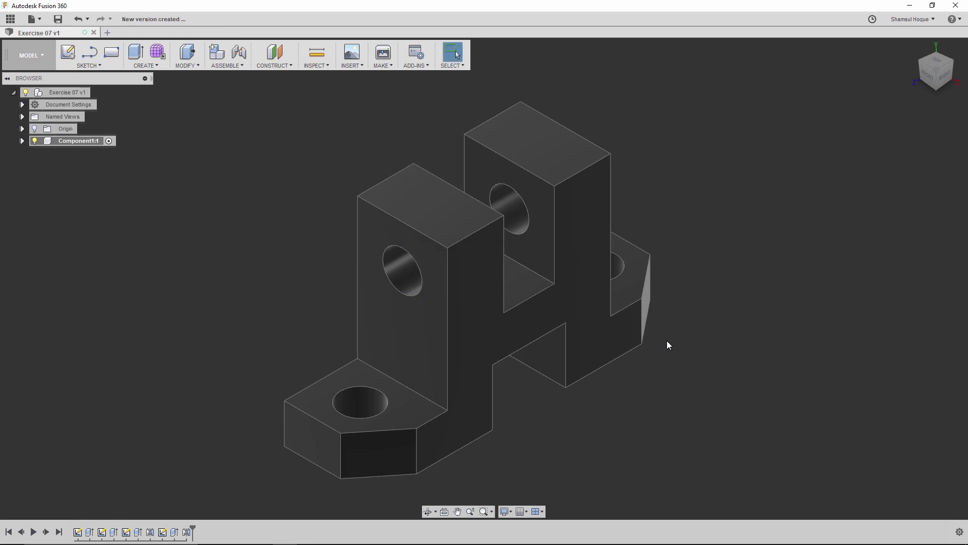